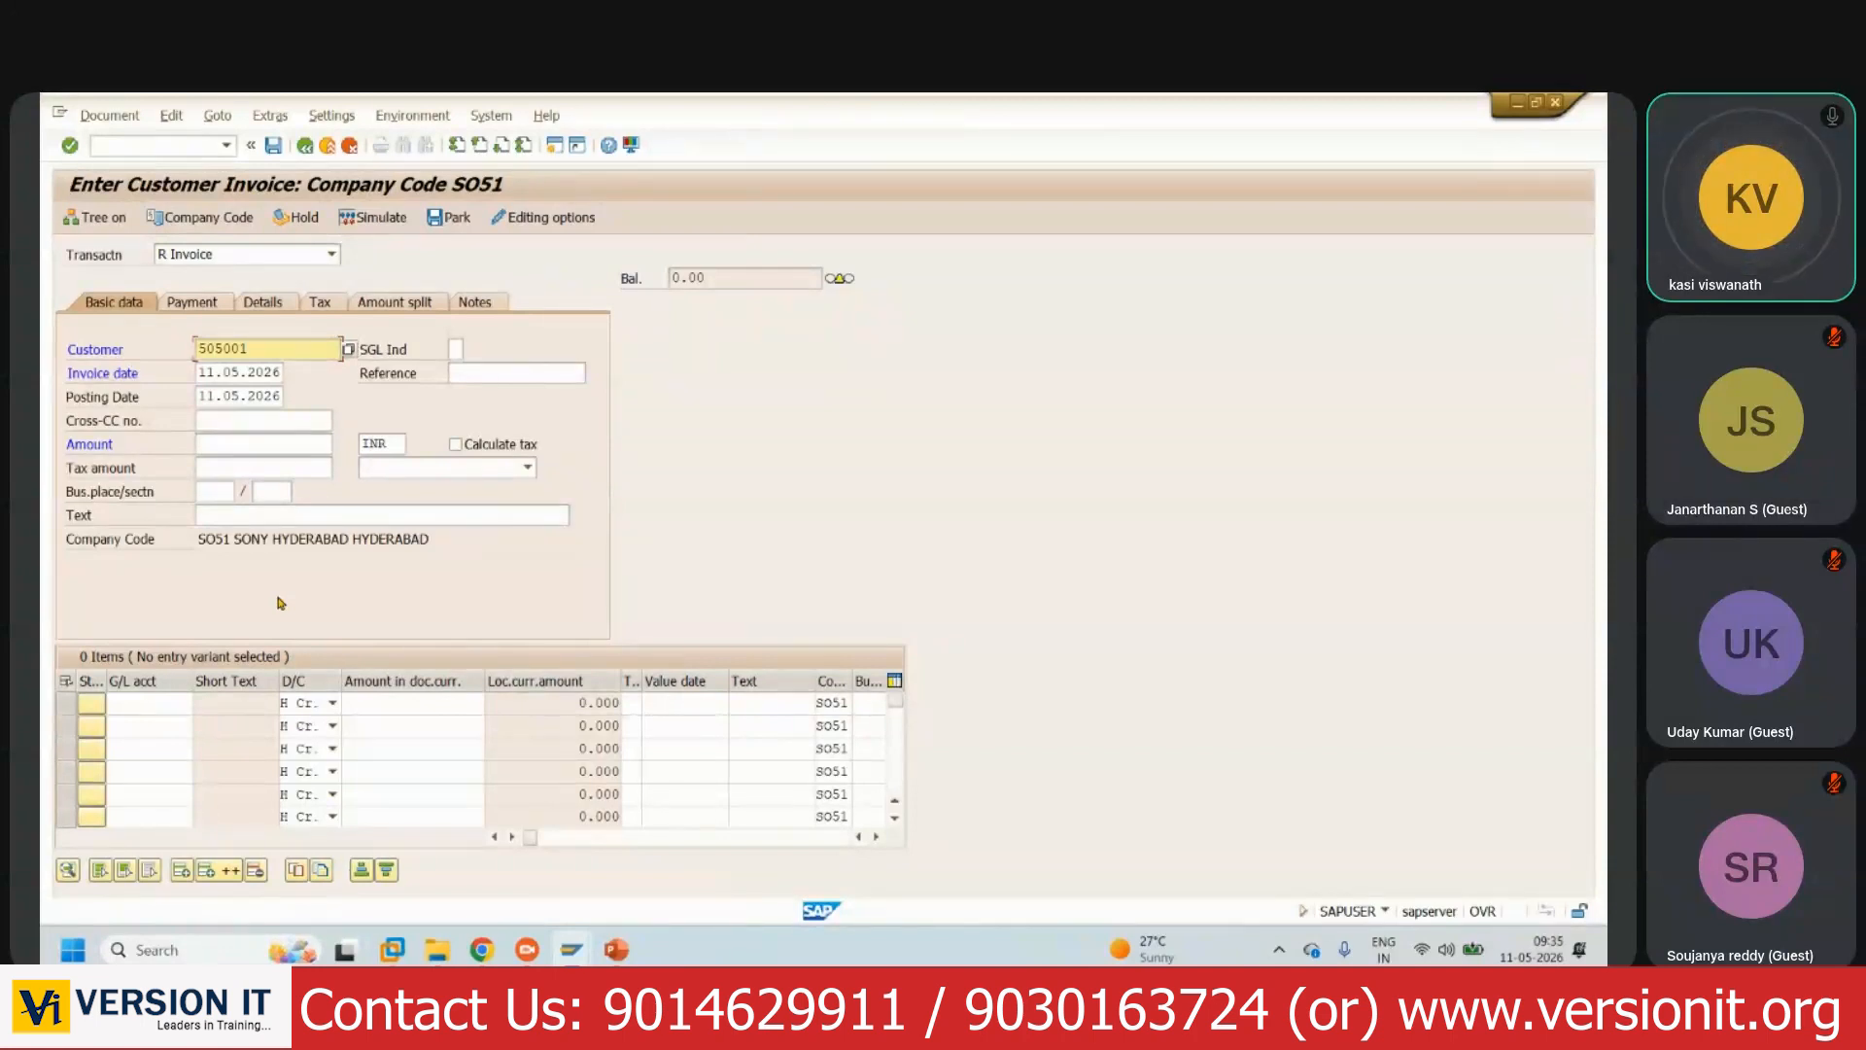
# - Enter invoice amount 500000 INR and the text 'Discount Methos Testing'
pyautogui.click(284, 449)
pyautogui.write('50')
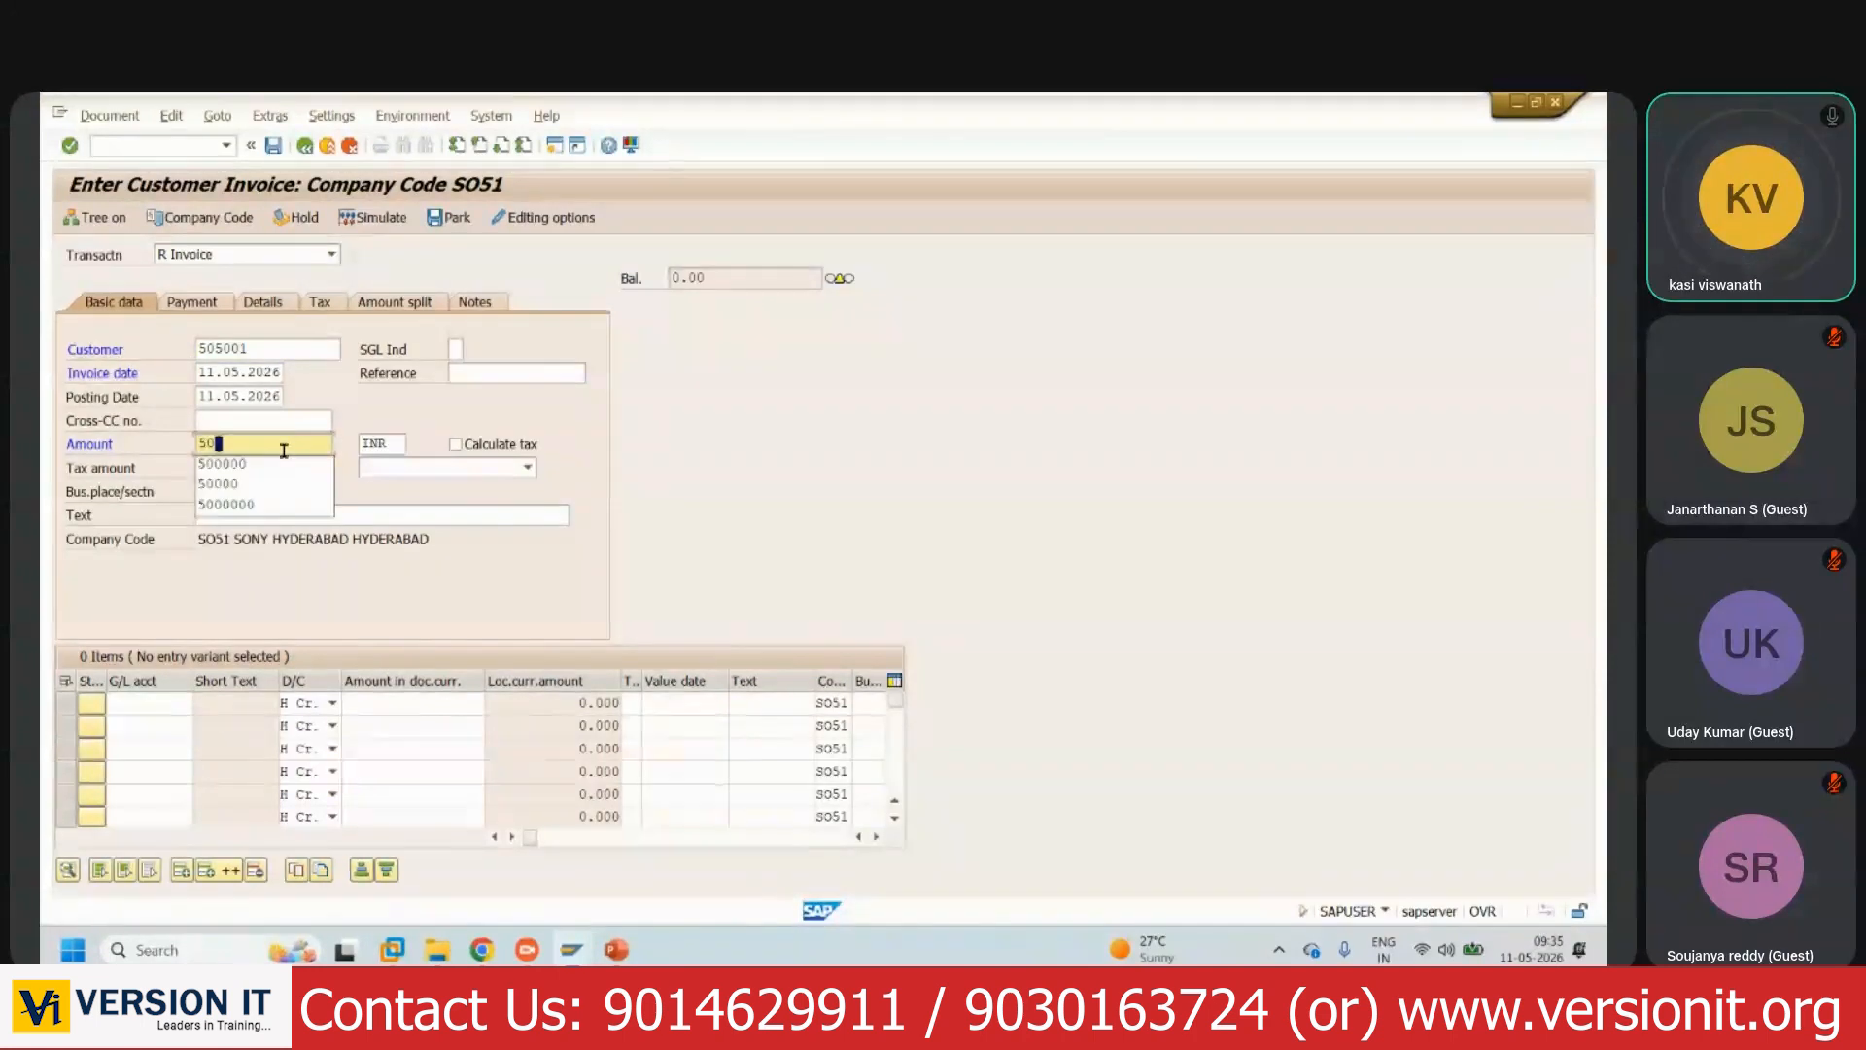
pyautogui.write('0000')
pyautogui.click(376, 515)
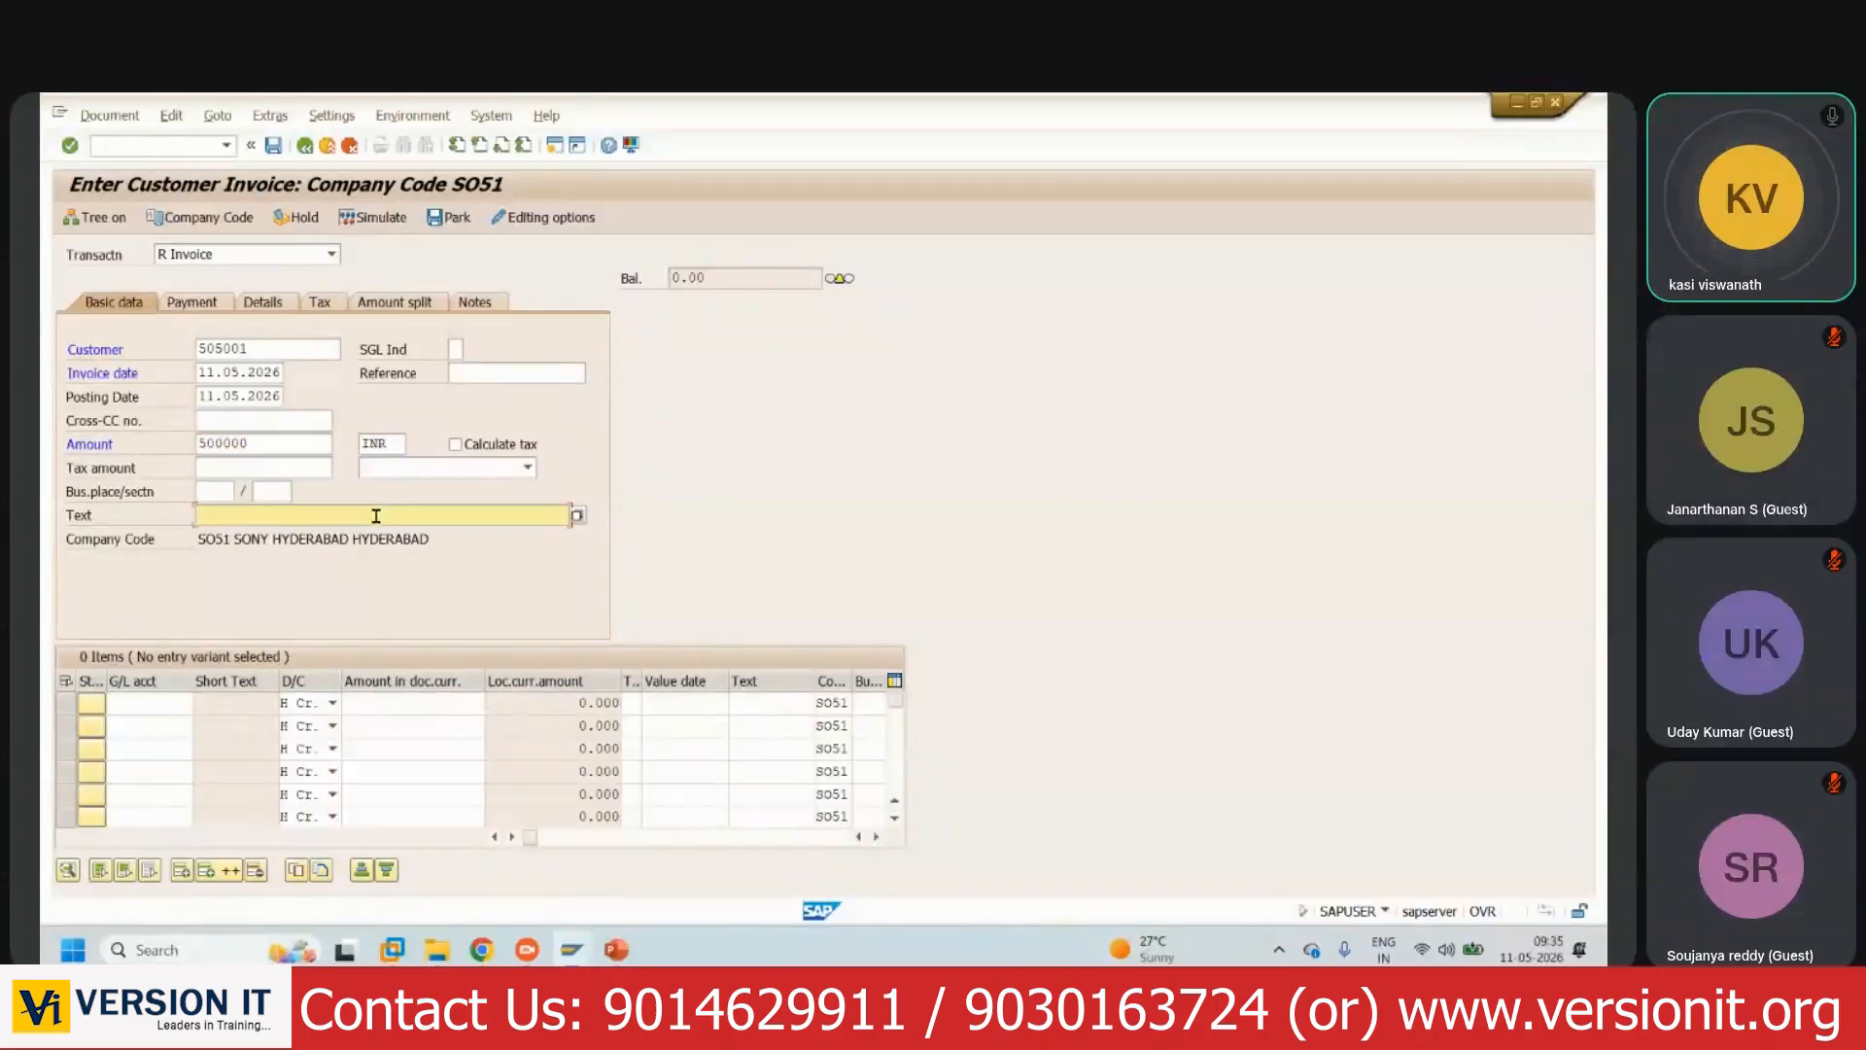
pyautogui.write('Discount Methos Testing')
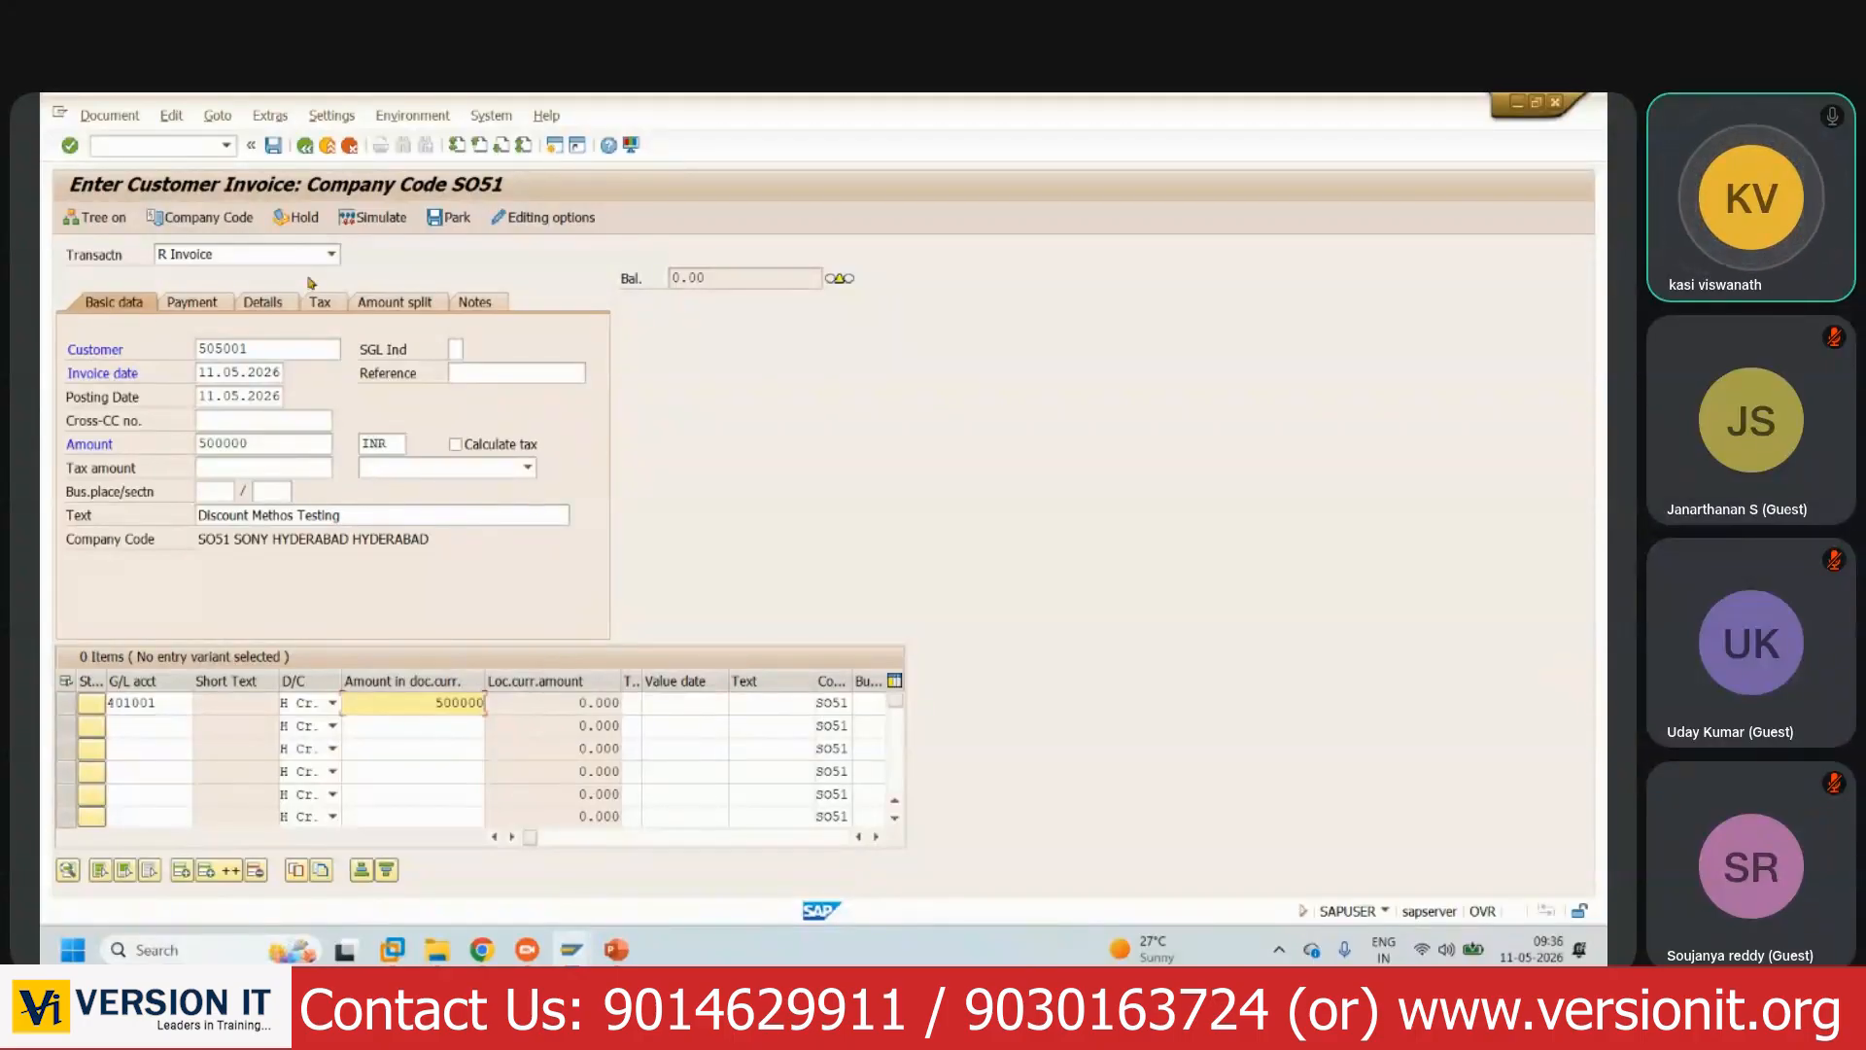
pyautogui.click(207, 305)
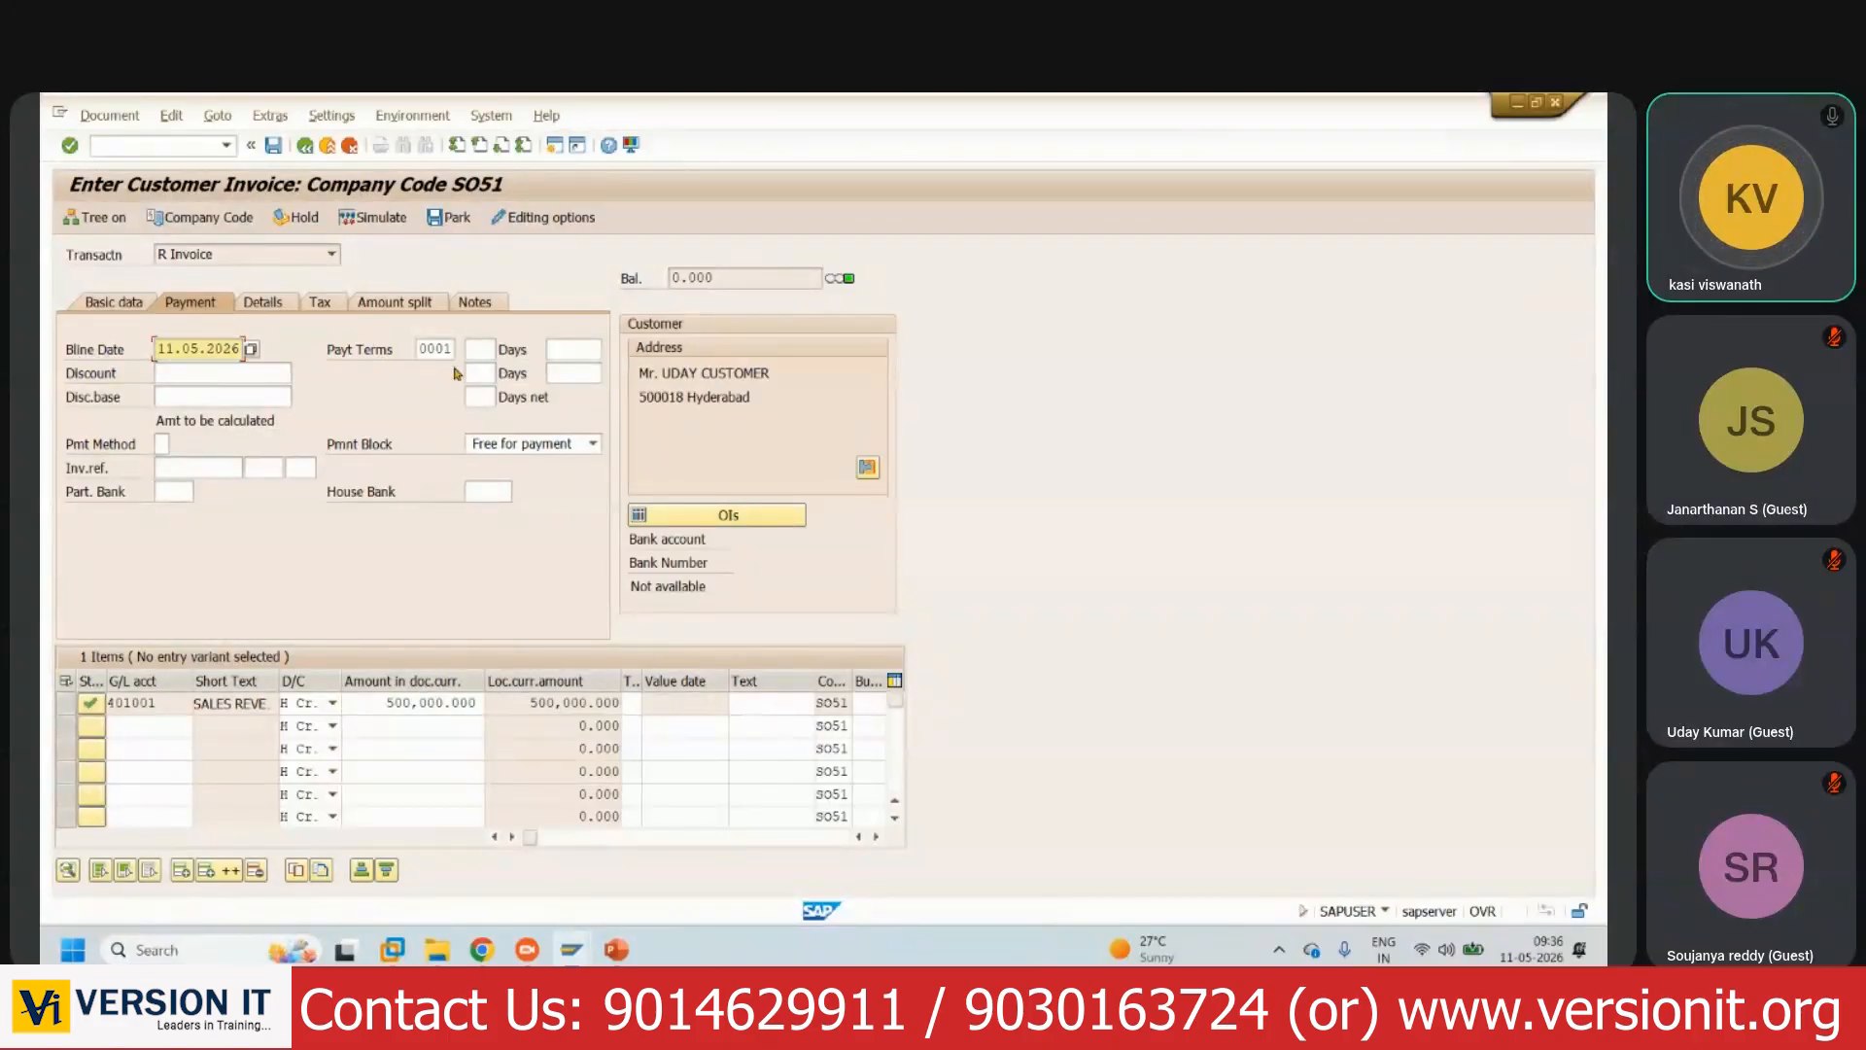
# - Replace payment terms 0001 with DISC: 10% within 2 days, 5% within 5 days, net 6
pyautogui.moveTo(420, 348); pyautogui.dragTo(461, 350)
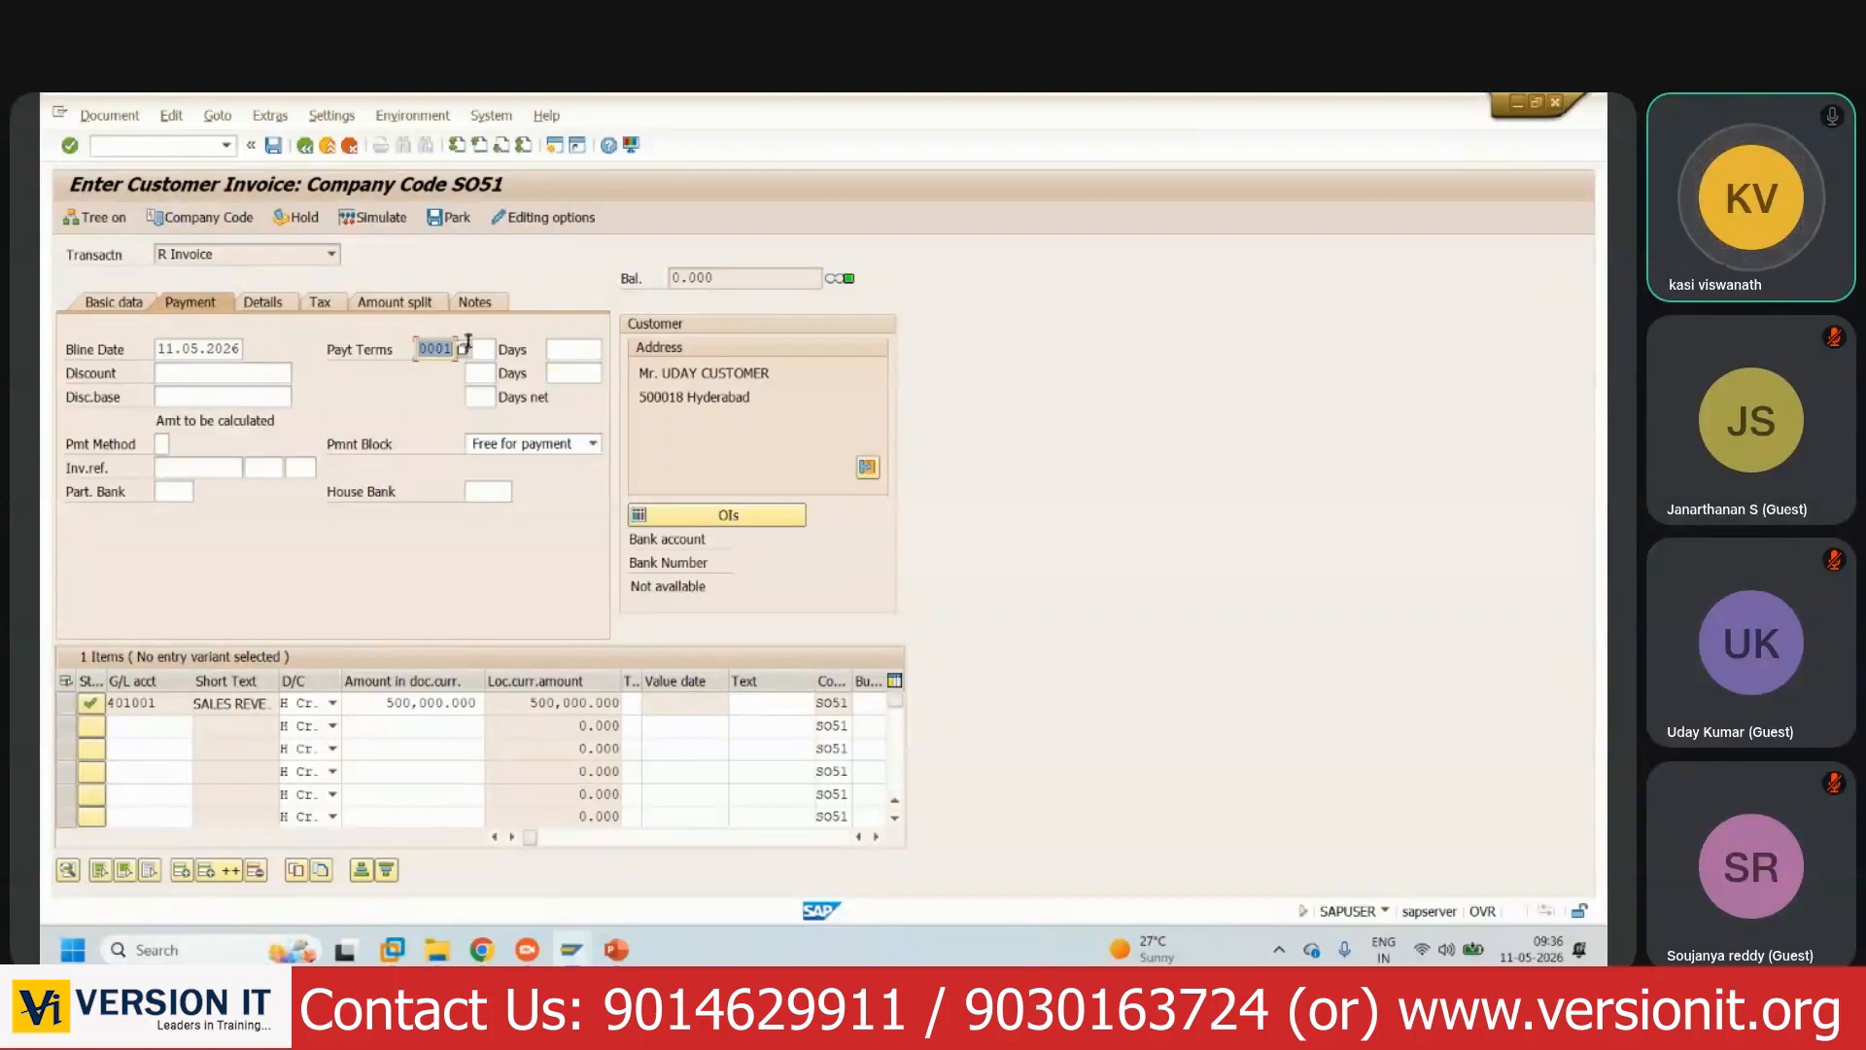
pyautogui.write('disc')
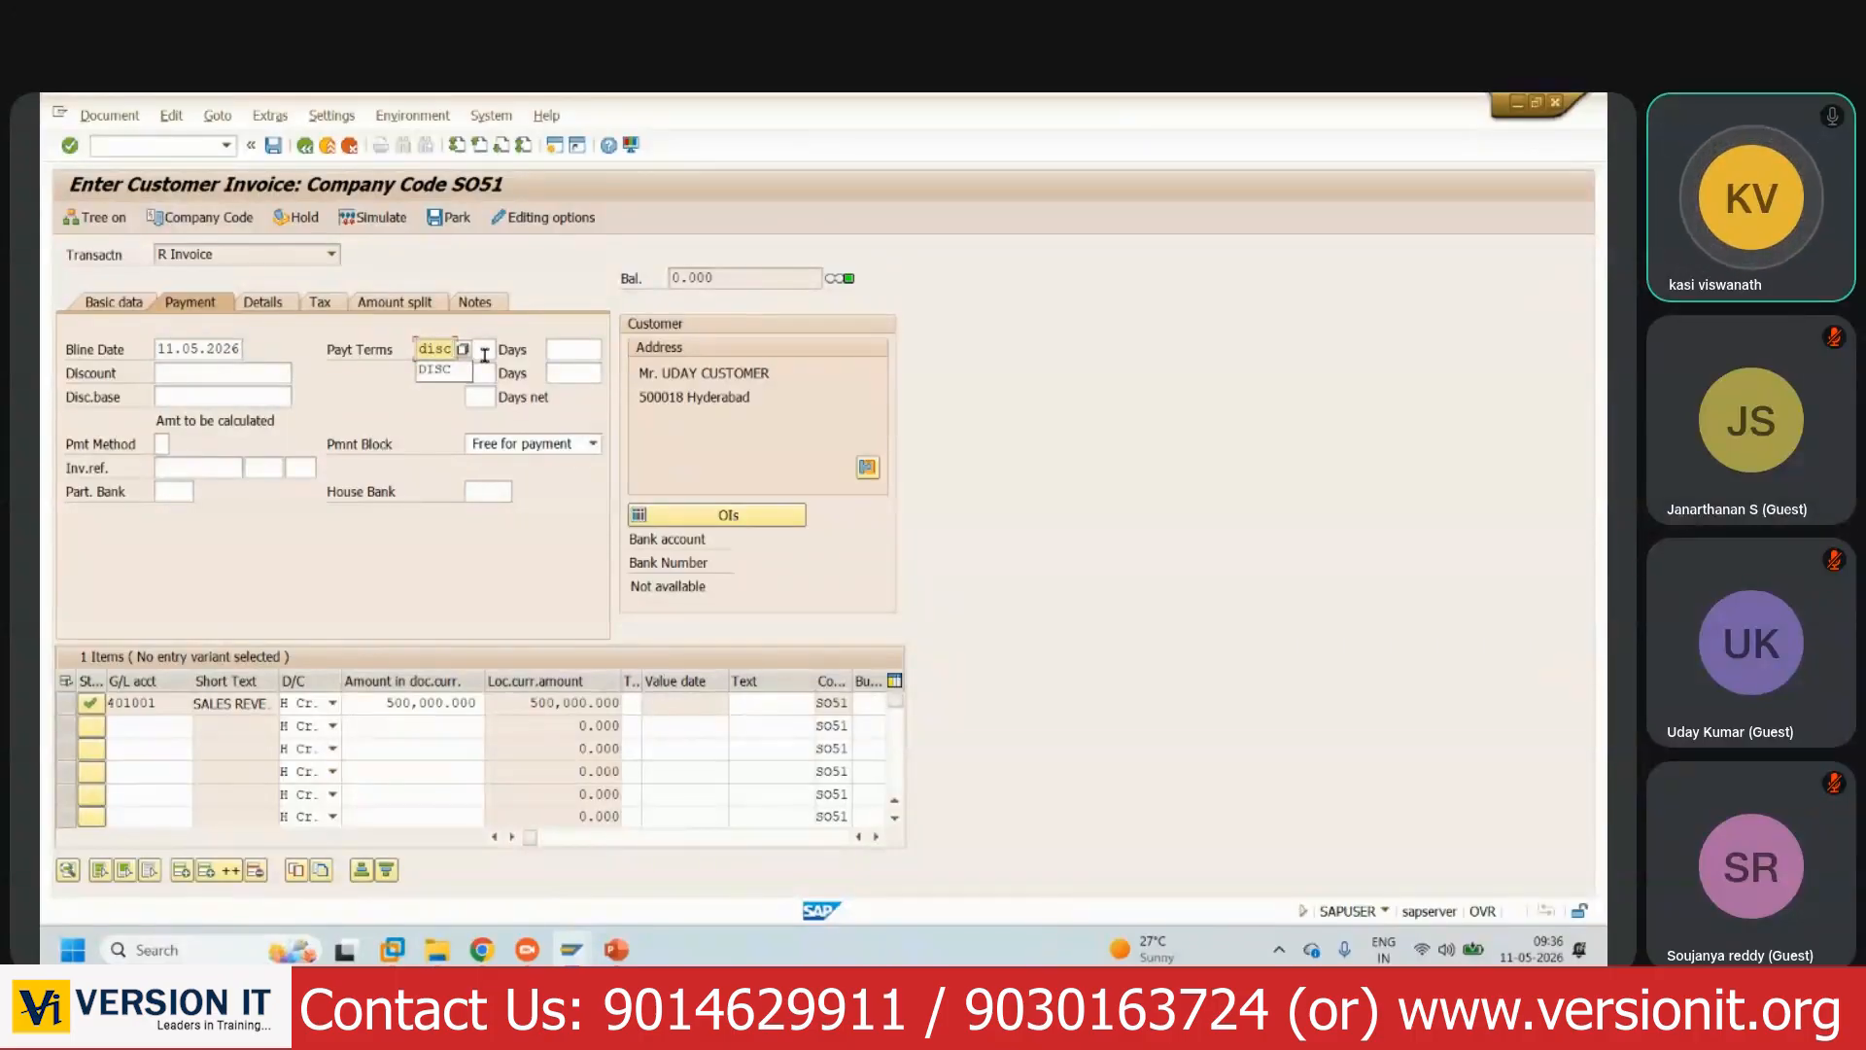
pyautogui.press('Return')
pyautogui.press('Return')
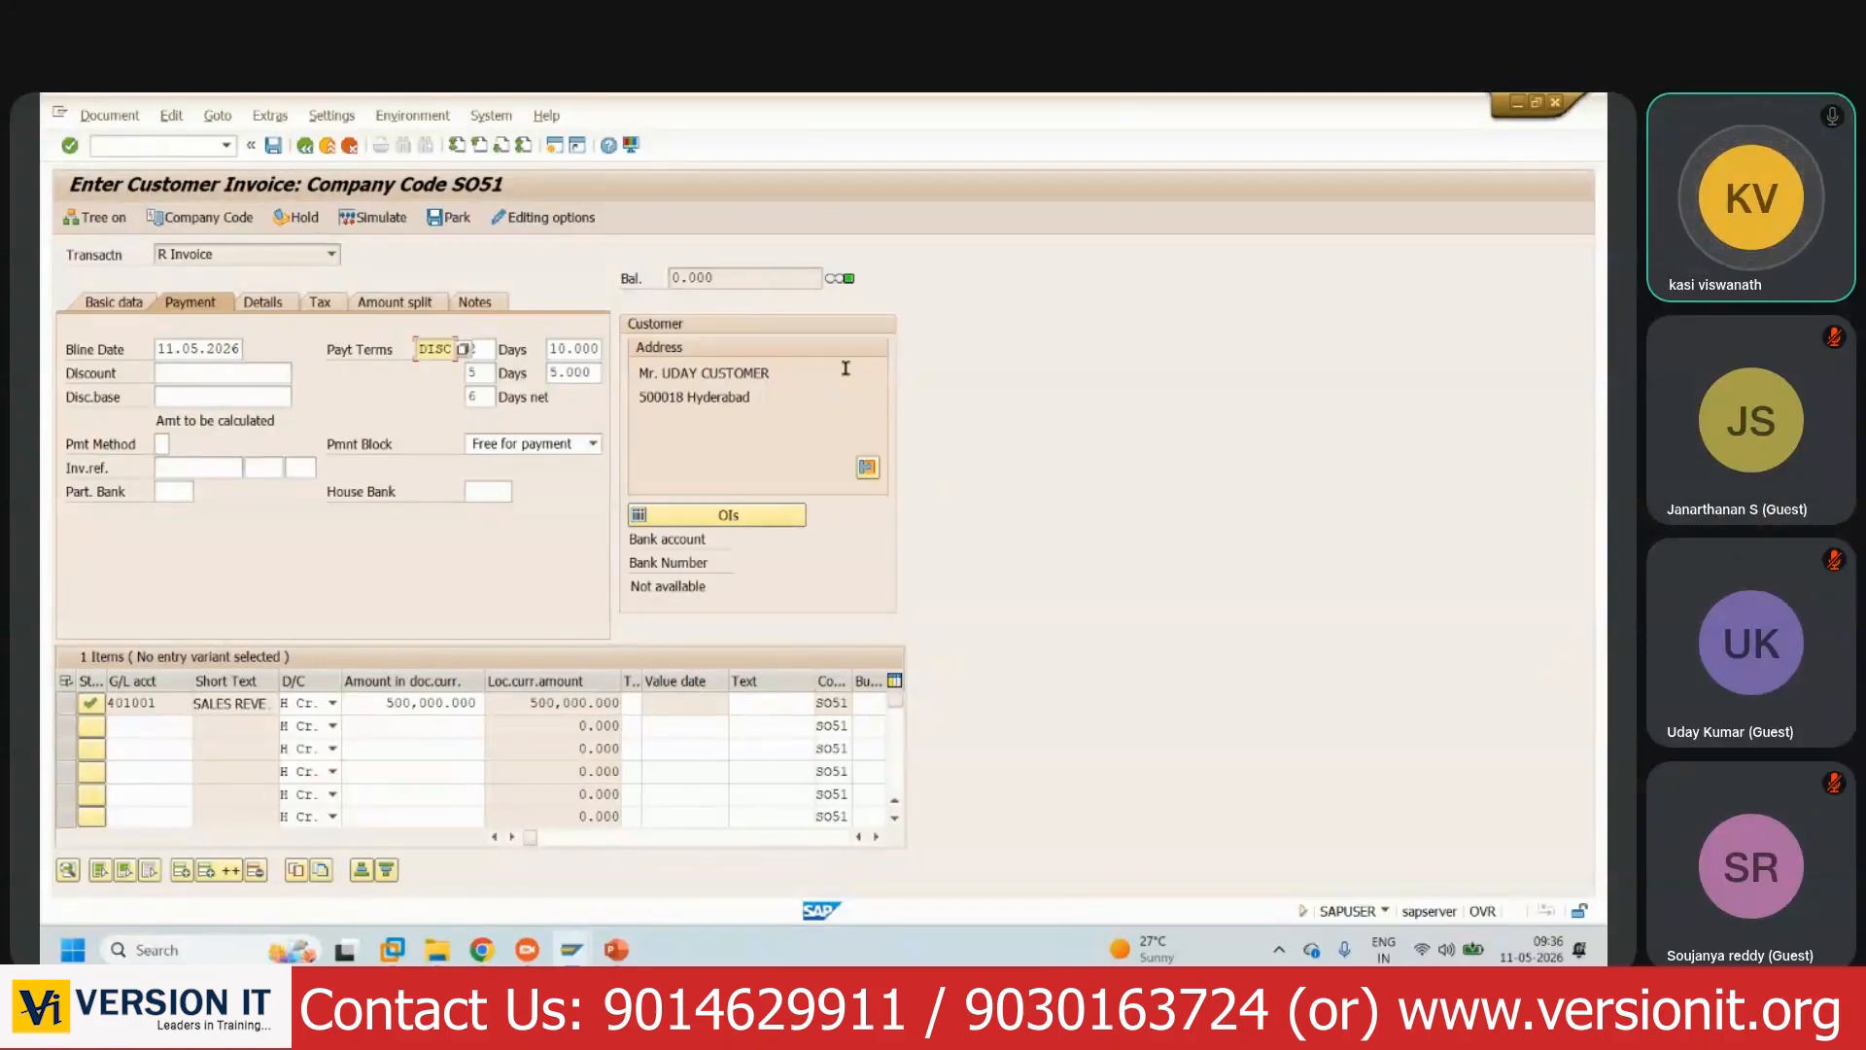
pyautogui.click(591, 371)
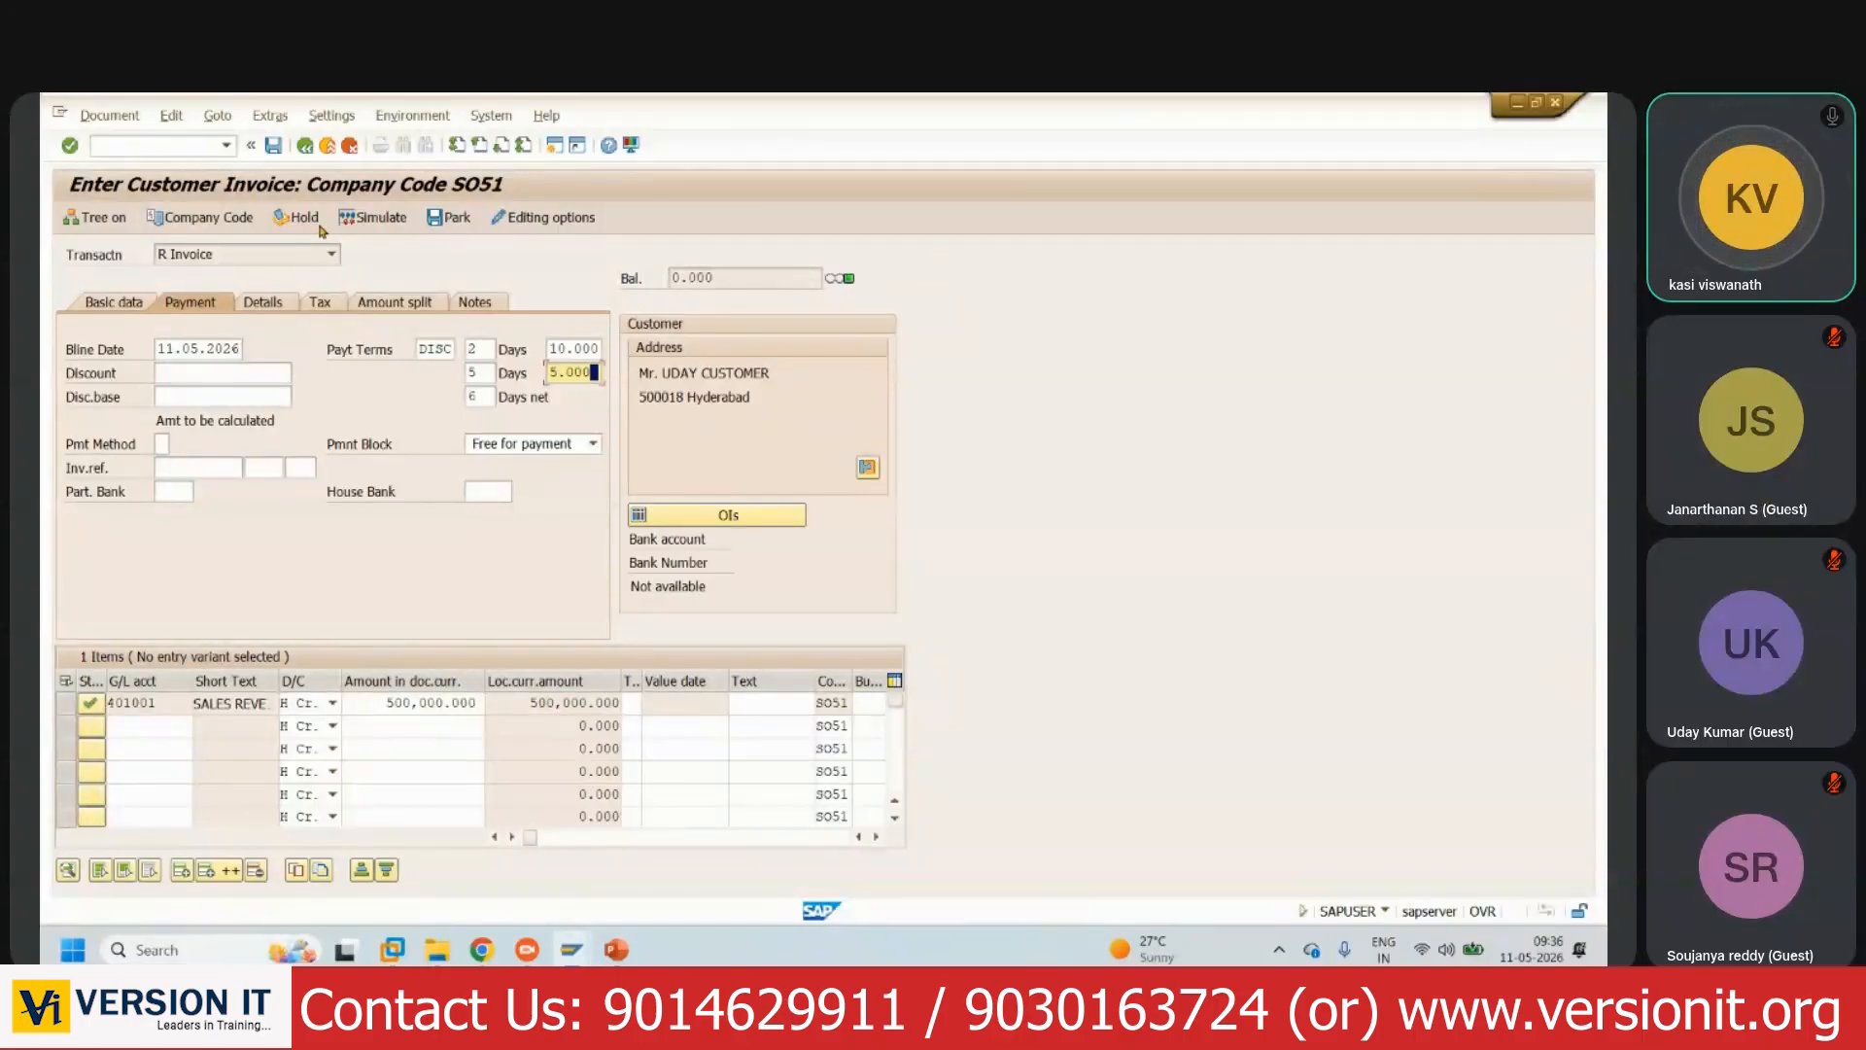
# - Simulate the invoice postings (505001 debit, 401001 credit) and save it as document 20003
pyautogui.click(376, 221)
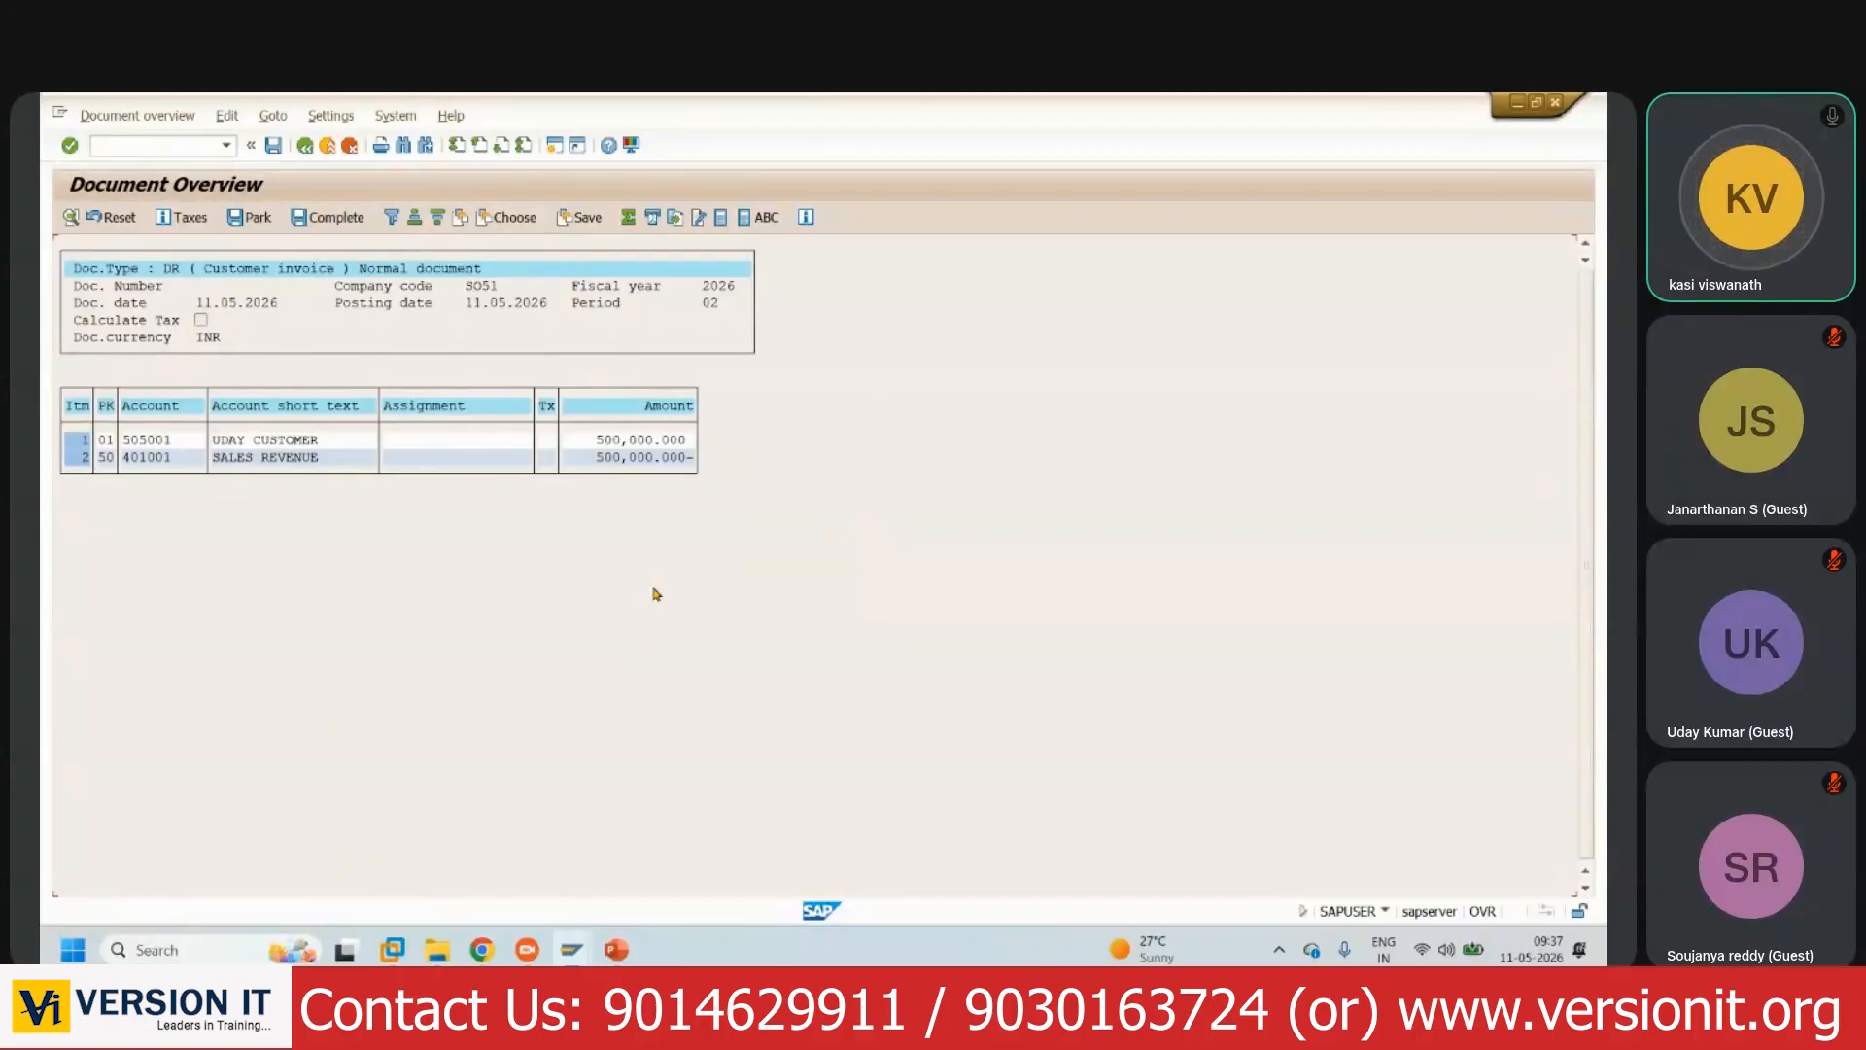
pyautogui.click(274, 146)
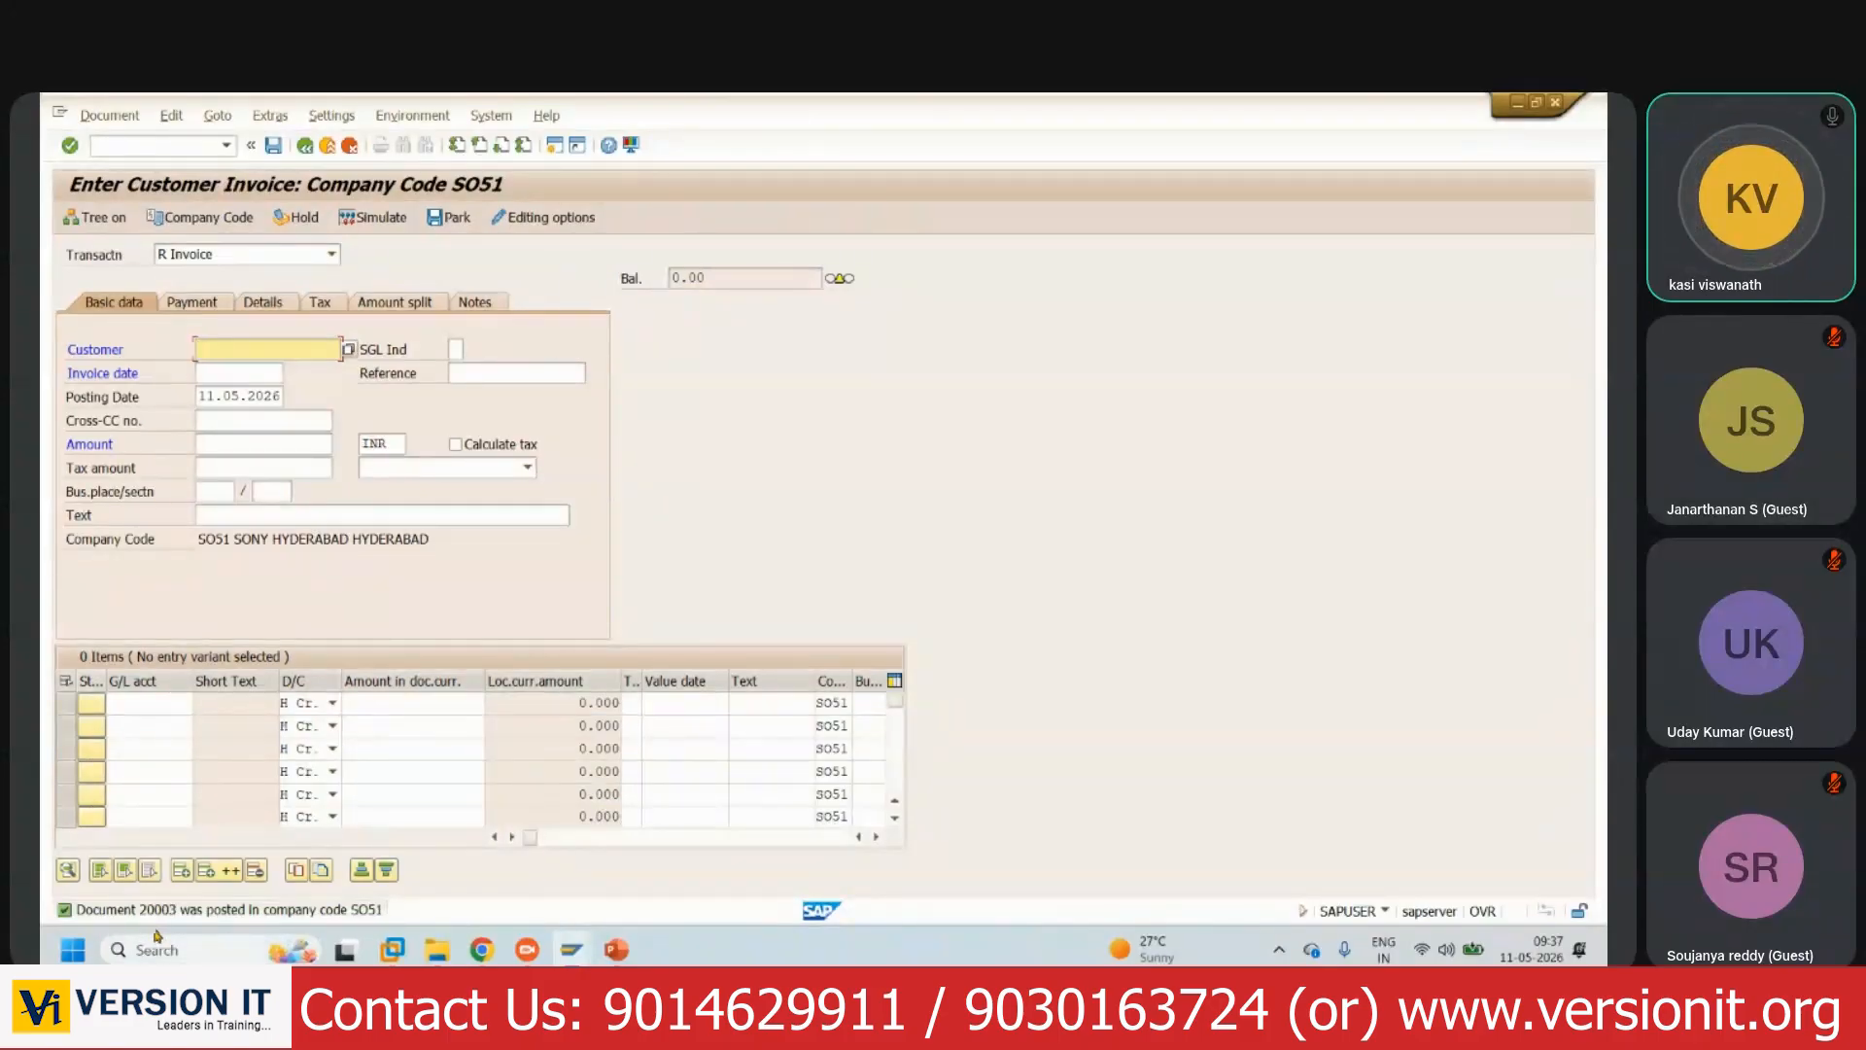
# - Add '(Document Number: 20003)' under the sales revenue entry on the Test Case 7 slide
pyautogui.click(616, 950)
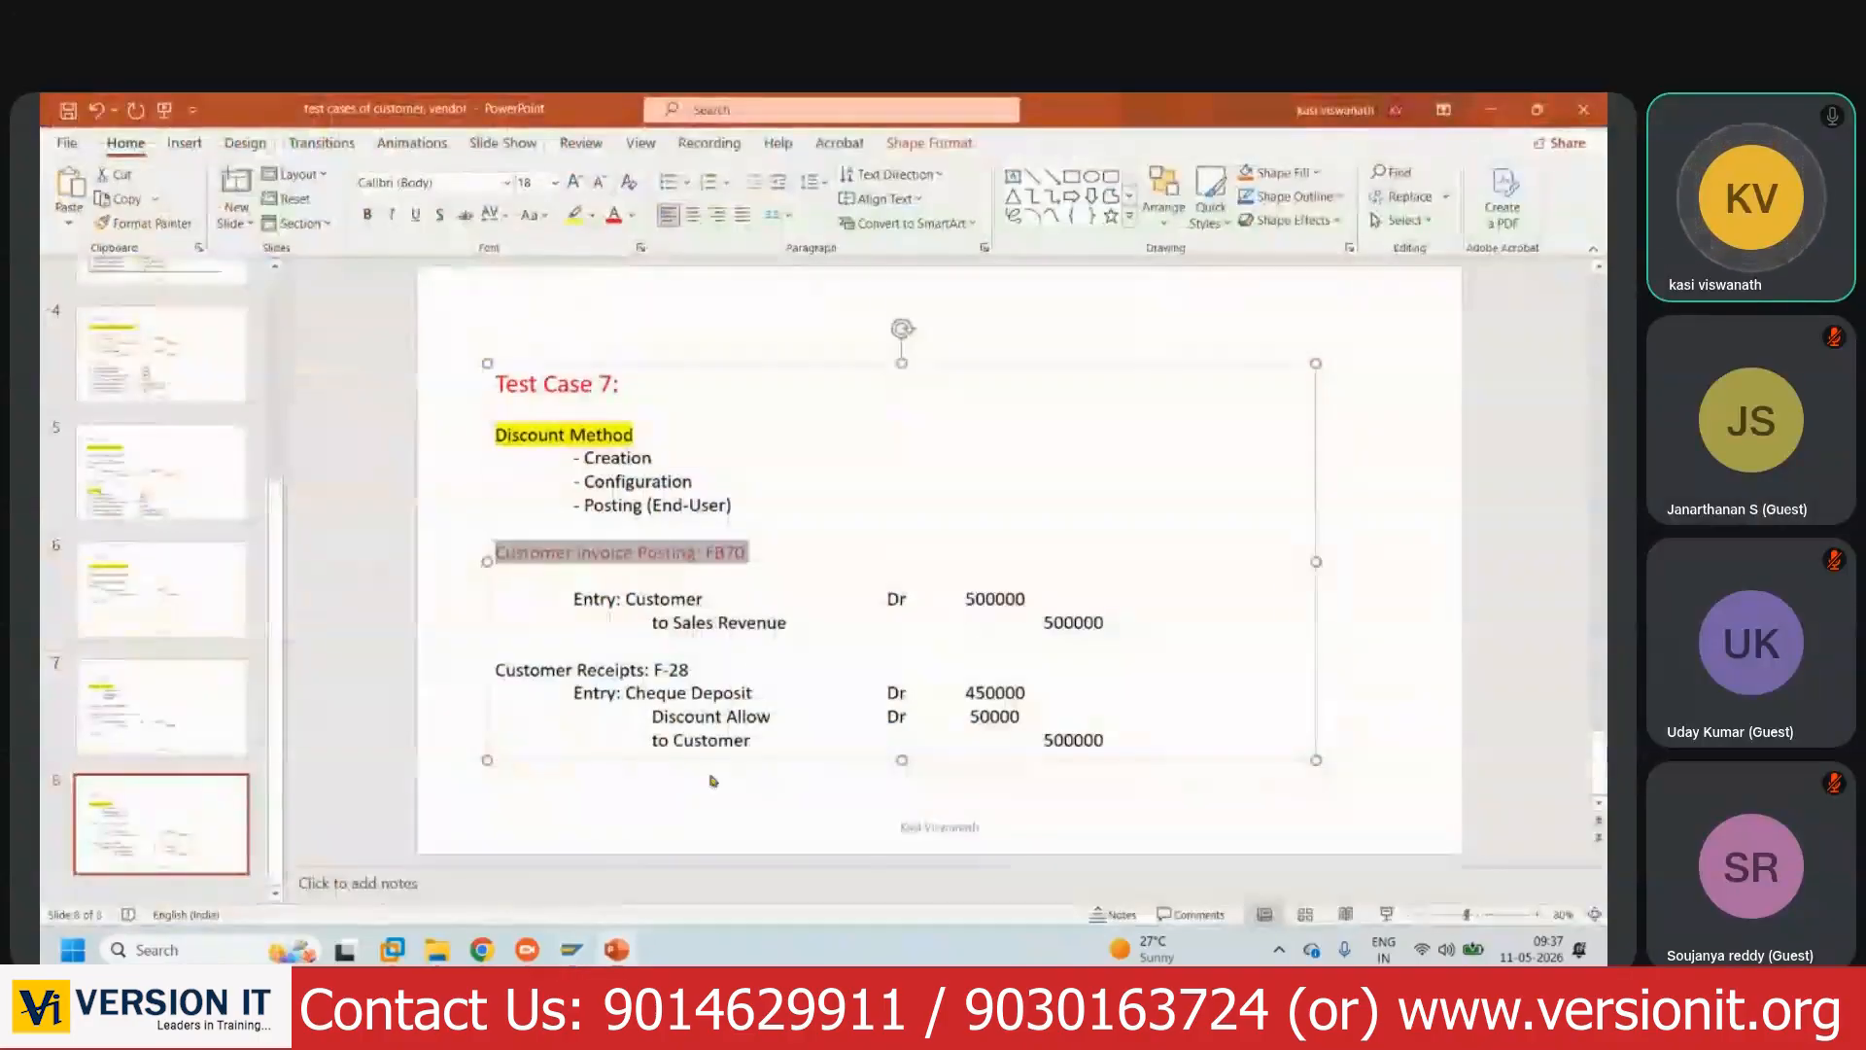
pyautogui.click(1122, 634)
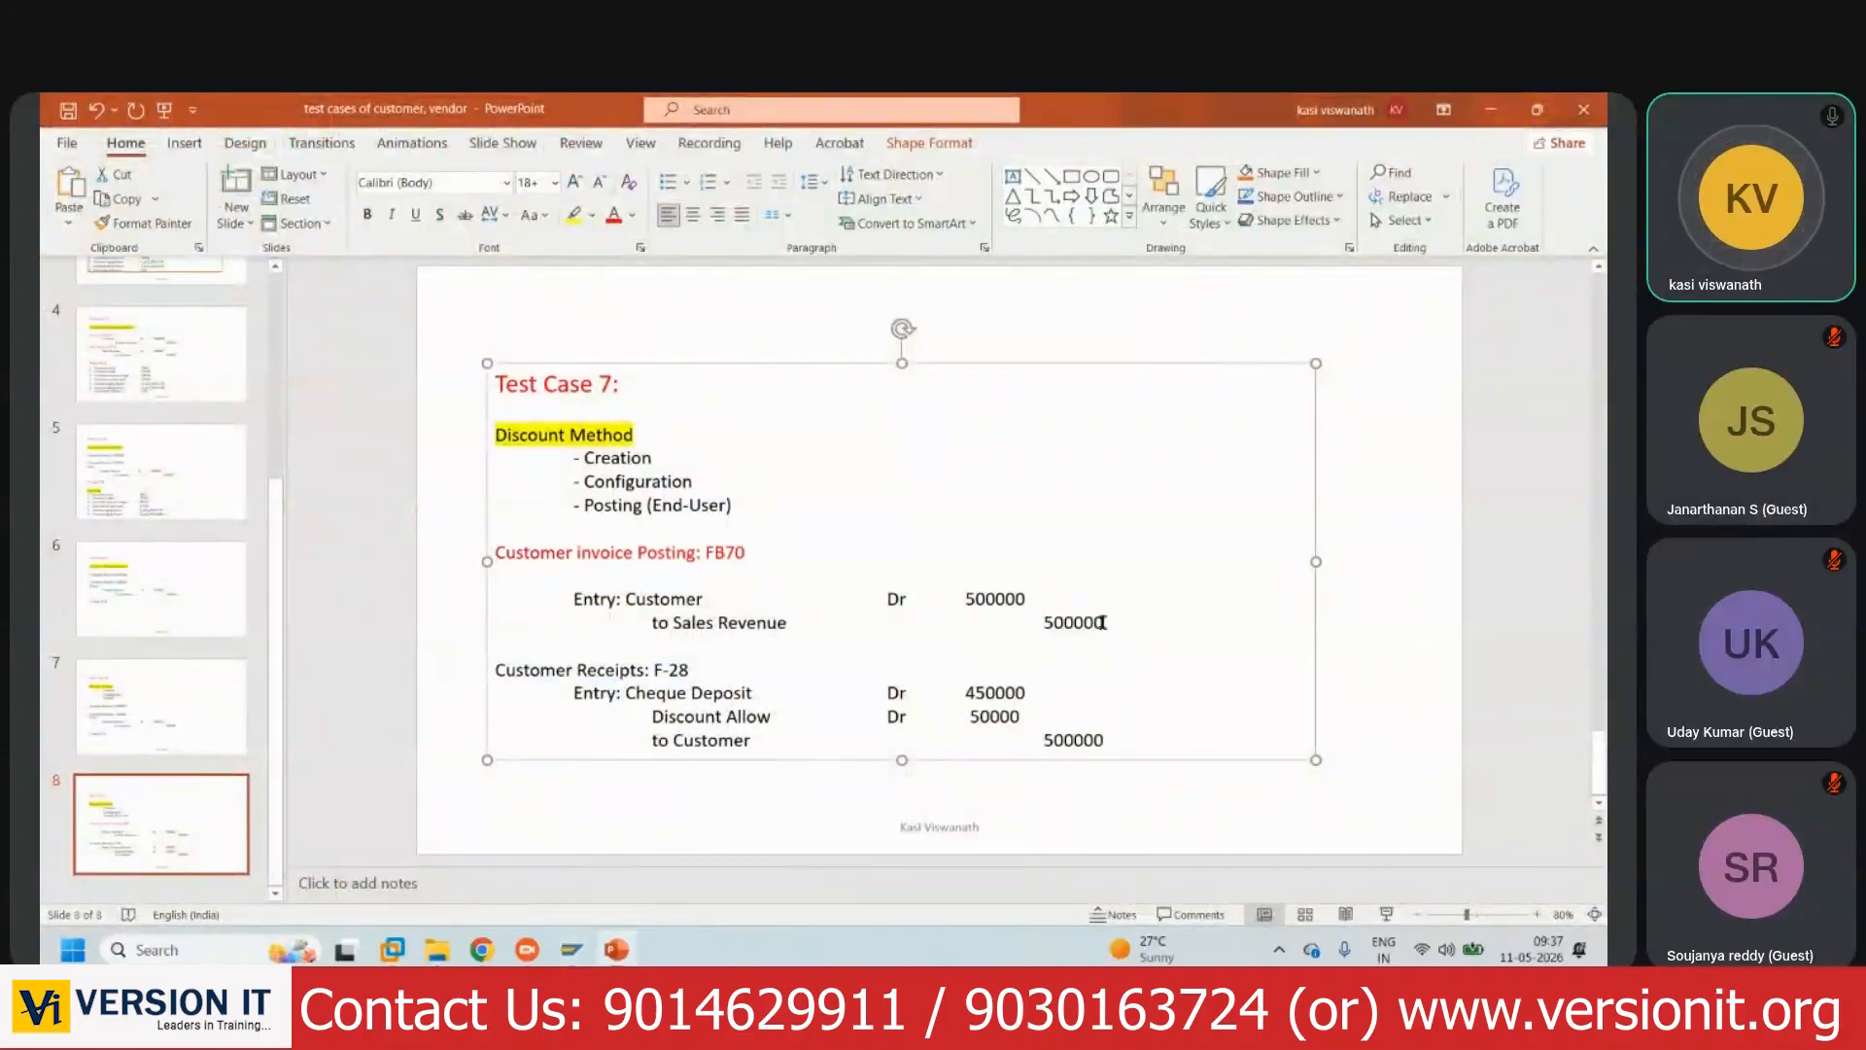
pyautogui.click(1101, 622)
pyautogui.press('Return')
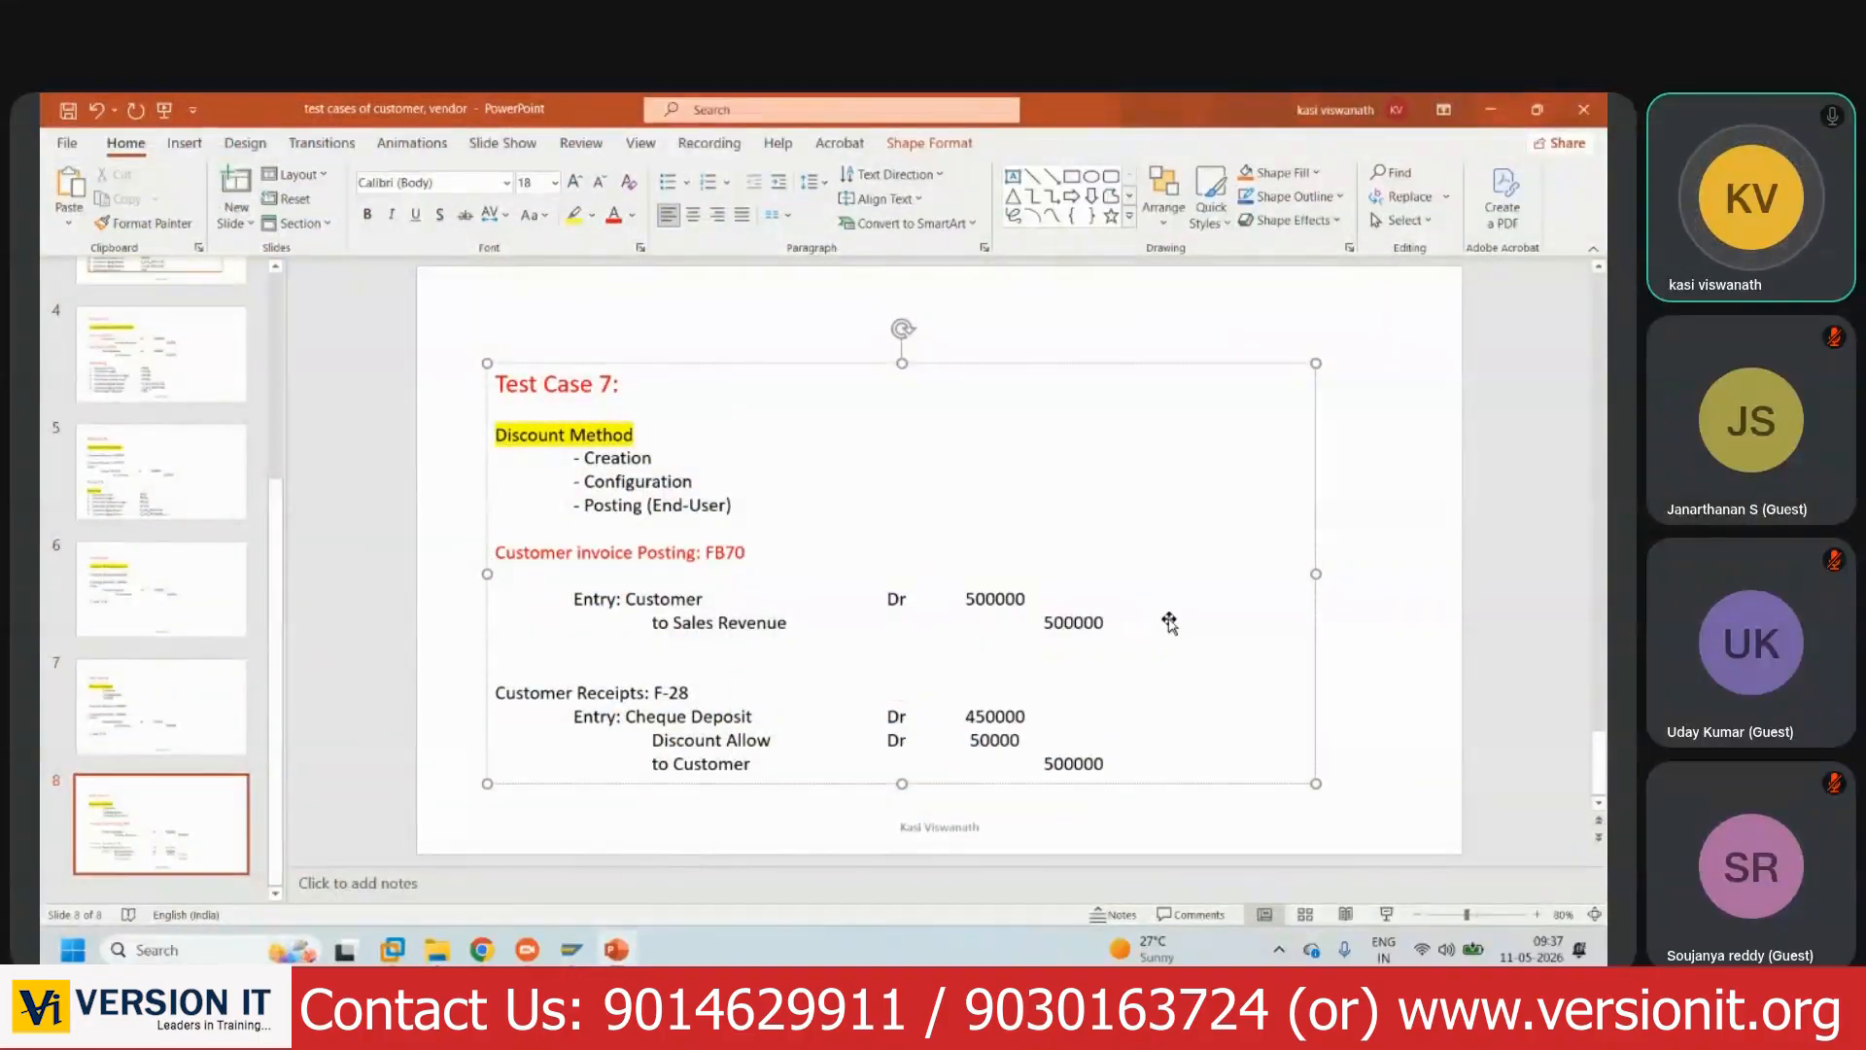
pyautogui.write('(Document N')
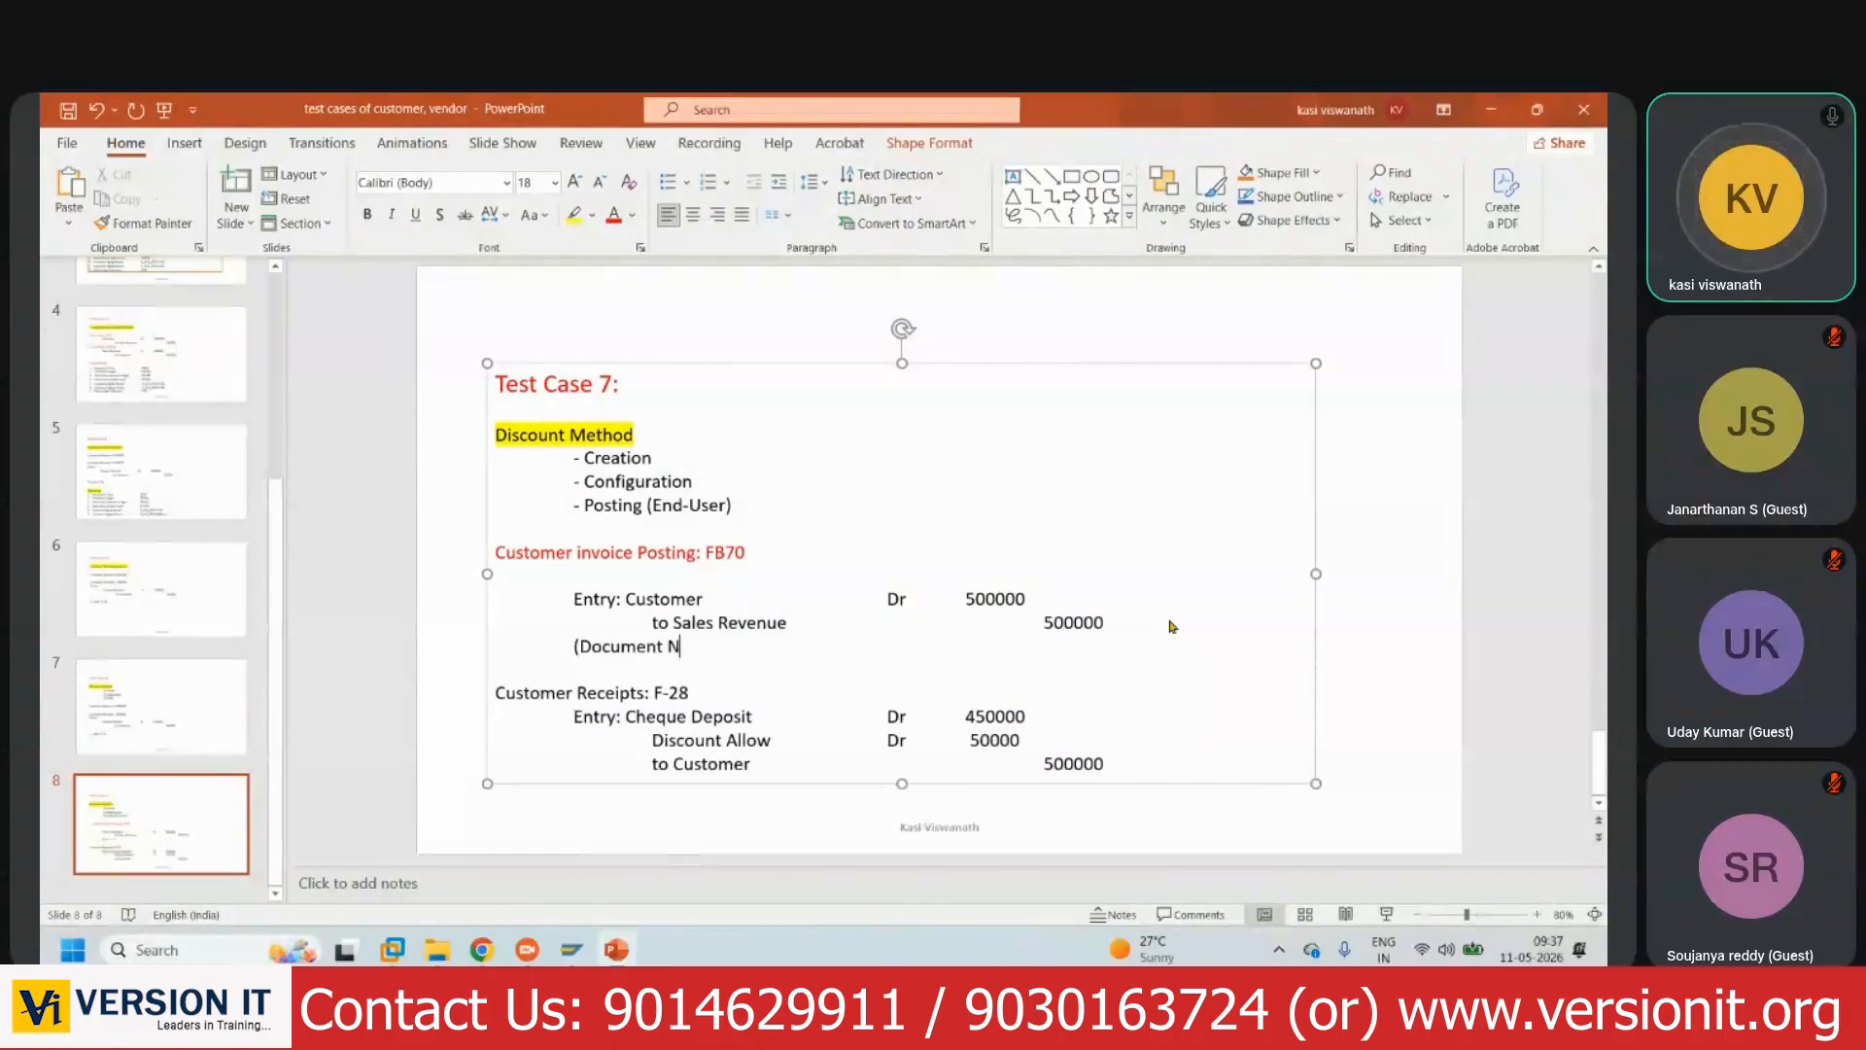
pyautogui.write('umber: 200')
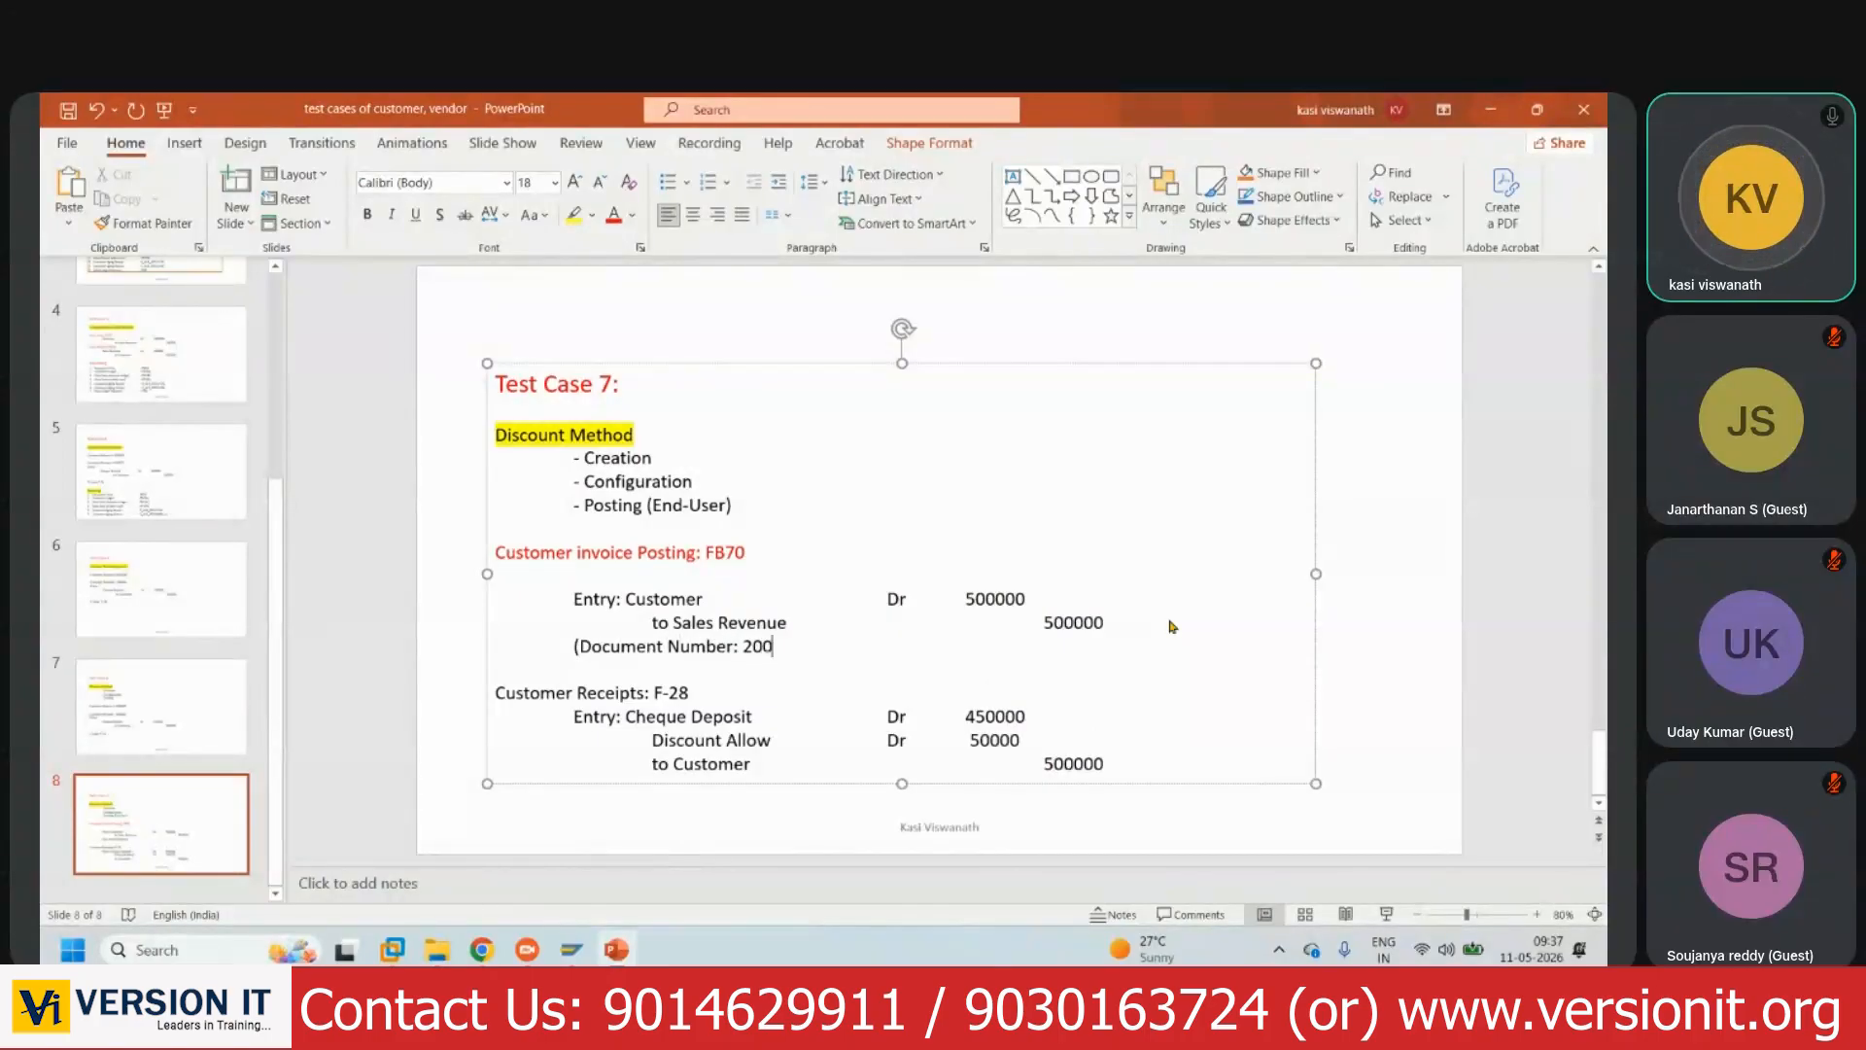
pyautogui.write('03)')
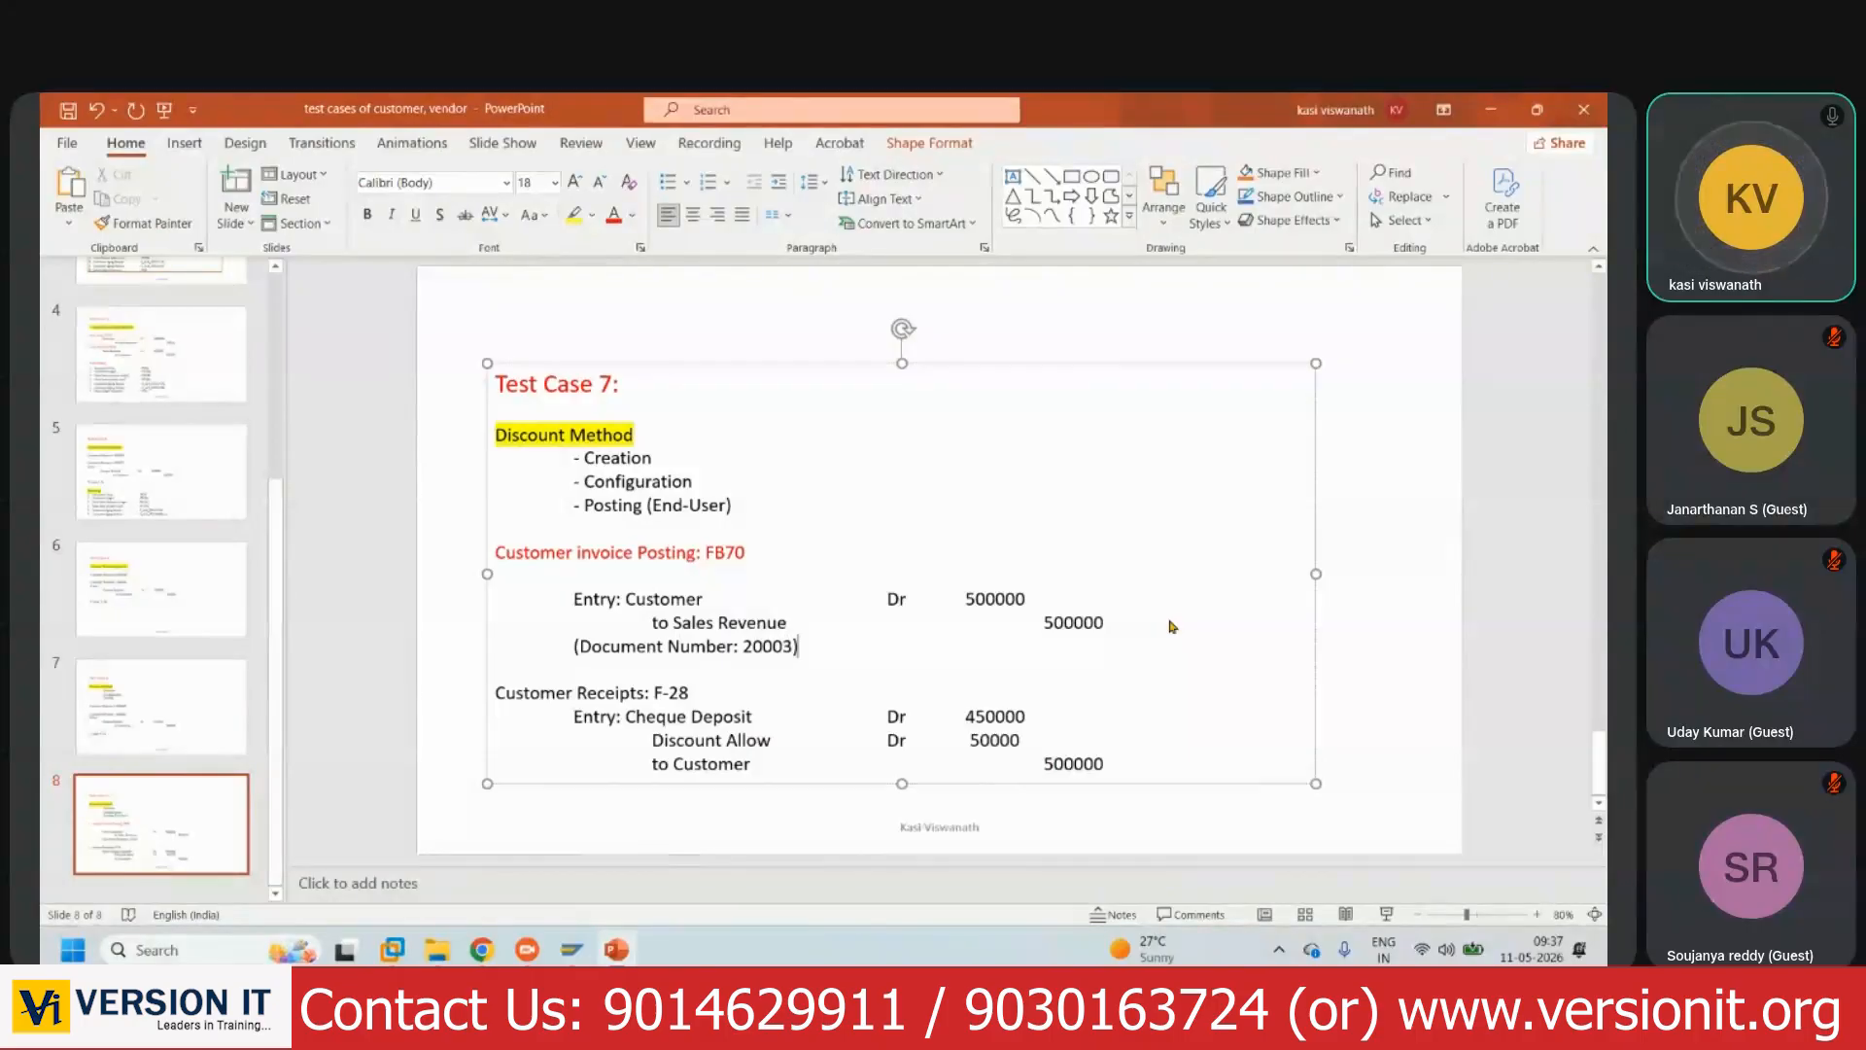
# - Add the line 'View Customer Ledger: FBL5N' and save the presentation
pyautogui.press('Return')
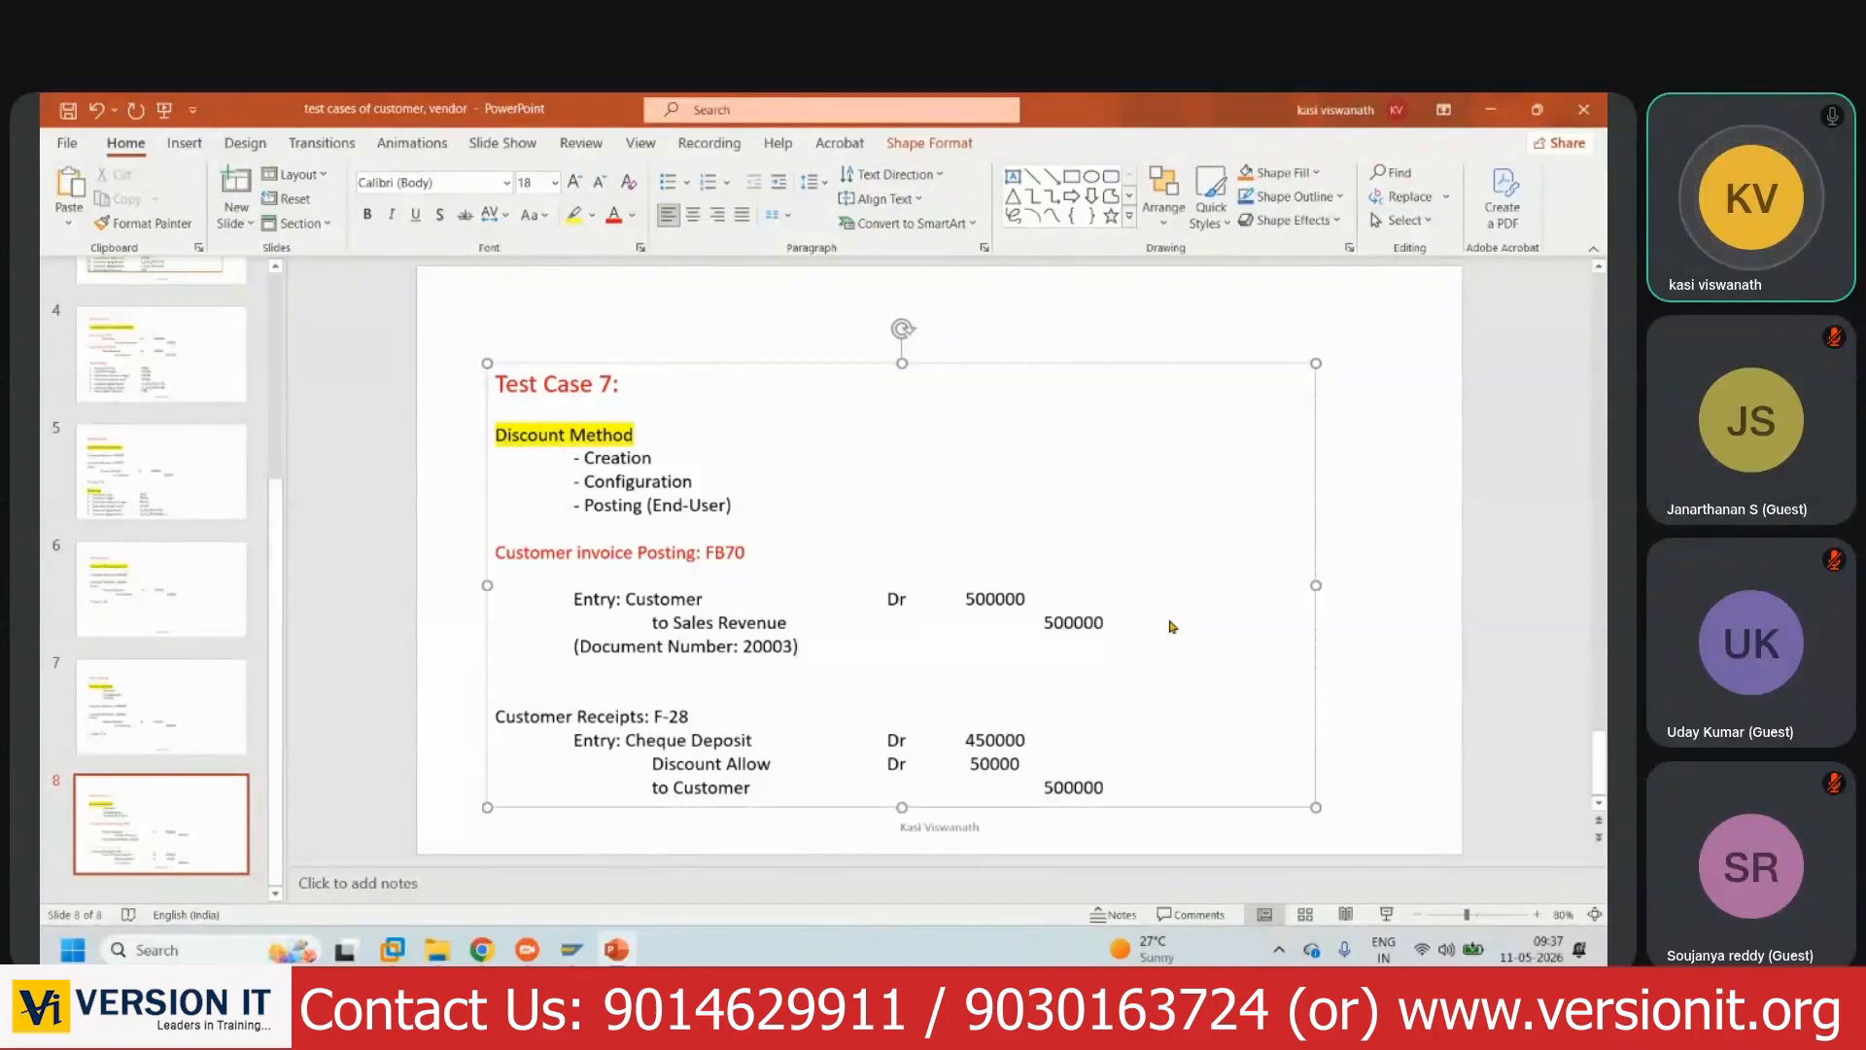
pyautogui.write('View Customer Ledger: FBL3N')
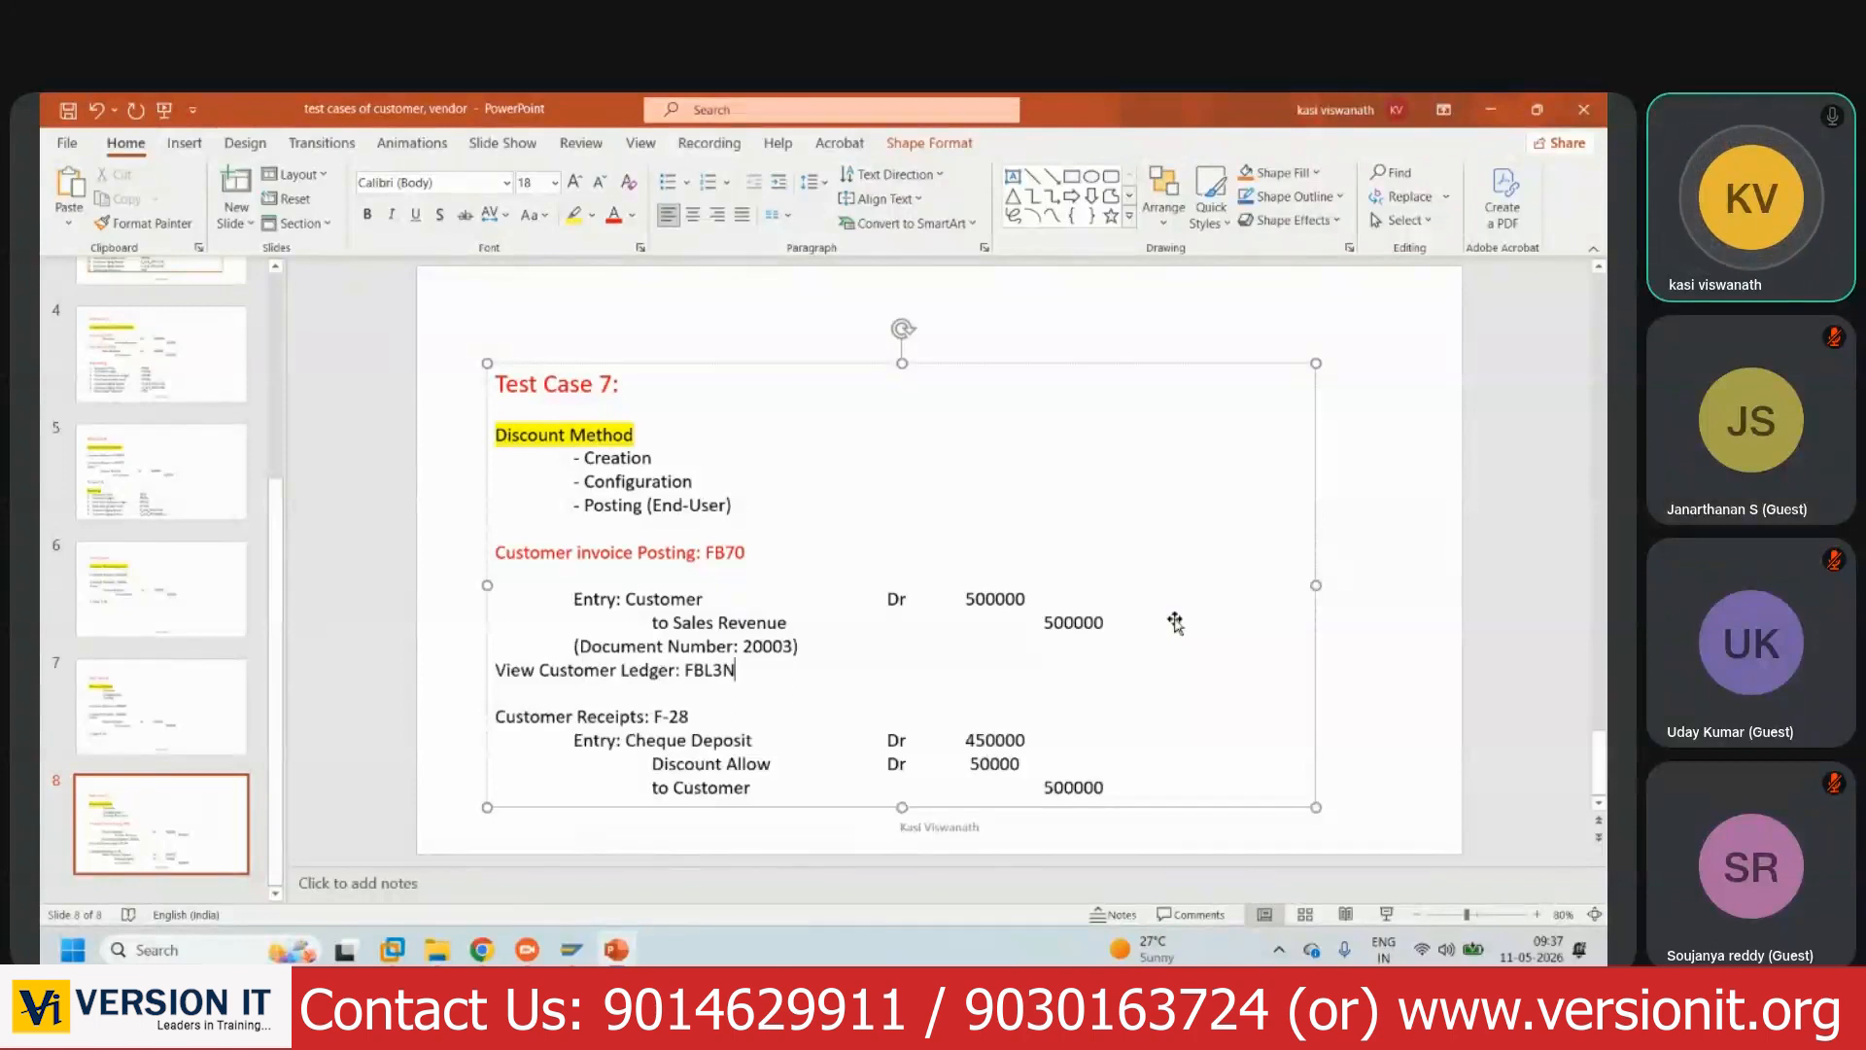
pyautogui.press('BackSpace')
pyautogui.press('BackSpace')
pyautogui.write('5N')
pyautogui.hotkey('ctrl', 's')
pyautogui.hotkey('alt', 'Tab')
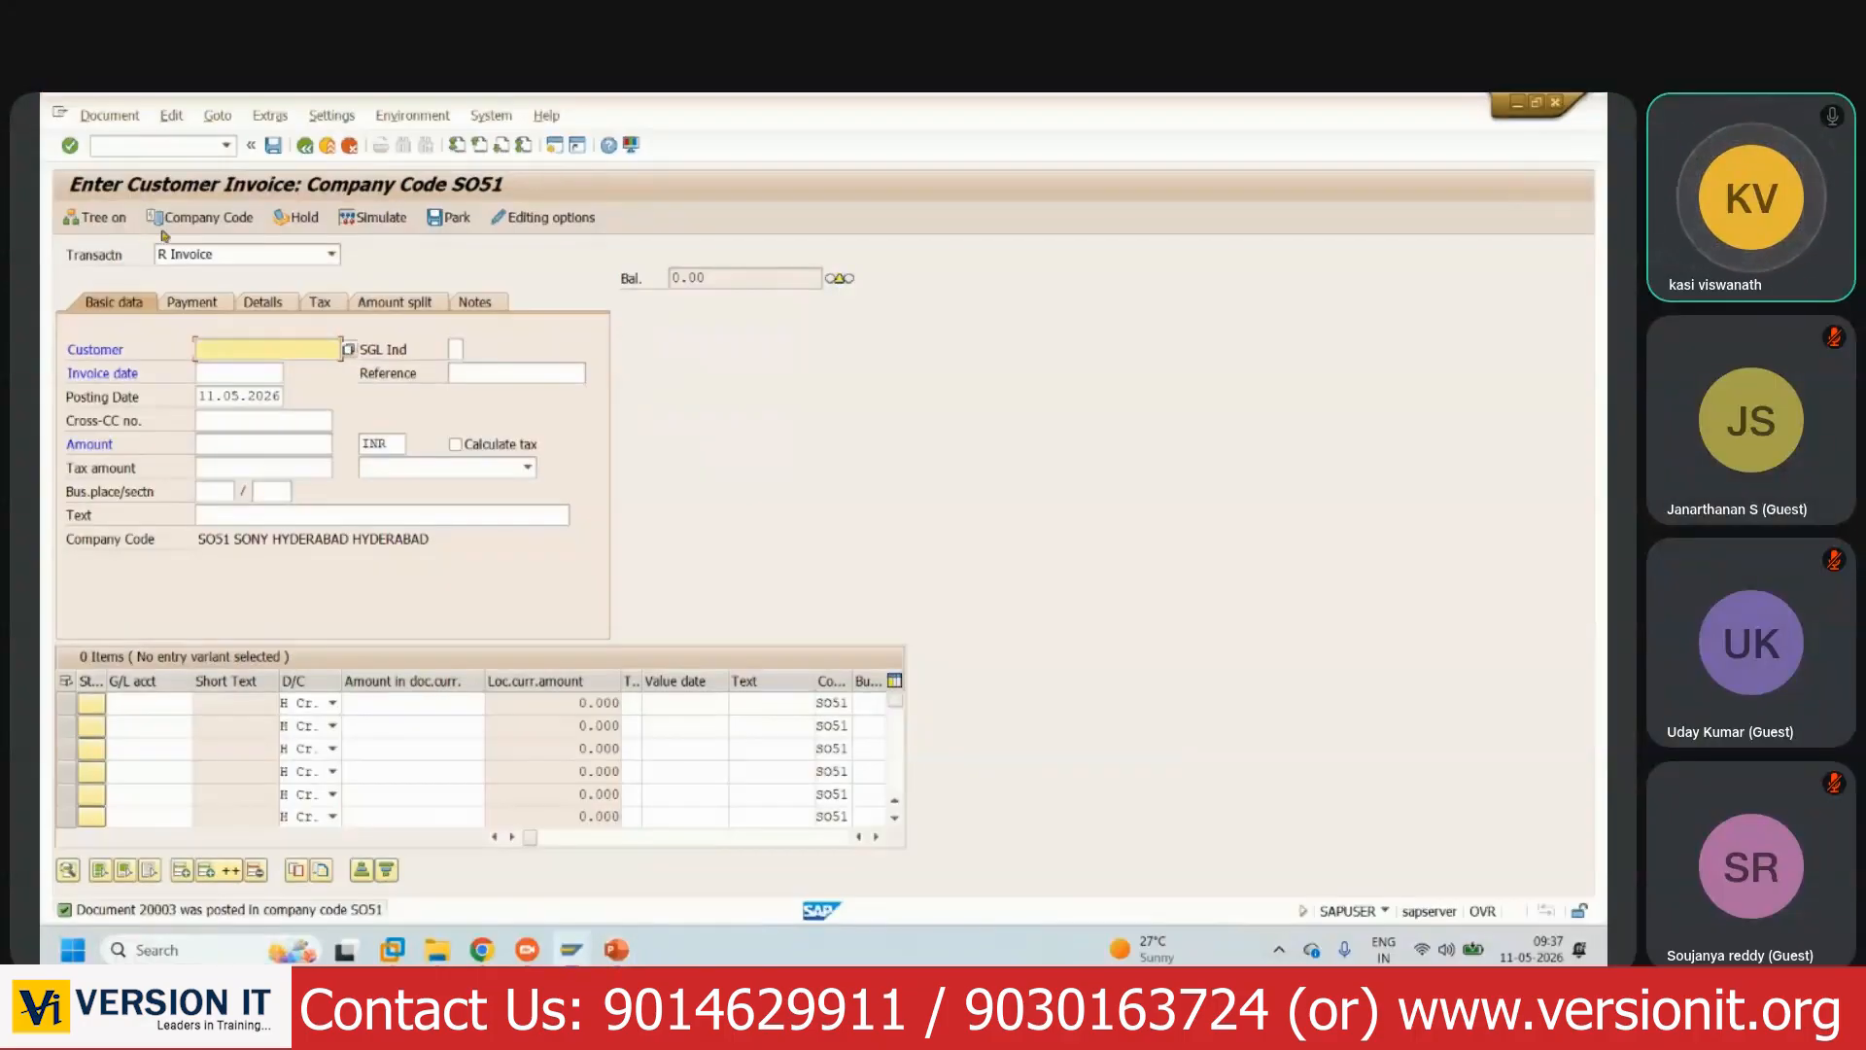
# - Open FBL5N for customer 505001, found via search help, with All items selected
pyautogui.click(159, 145)
pyautogui.write('/NFBL5N')
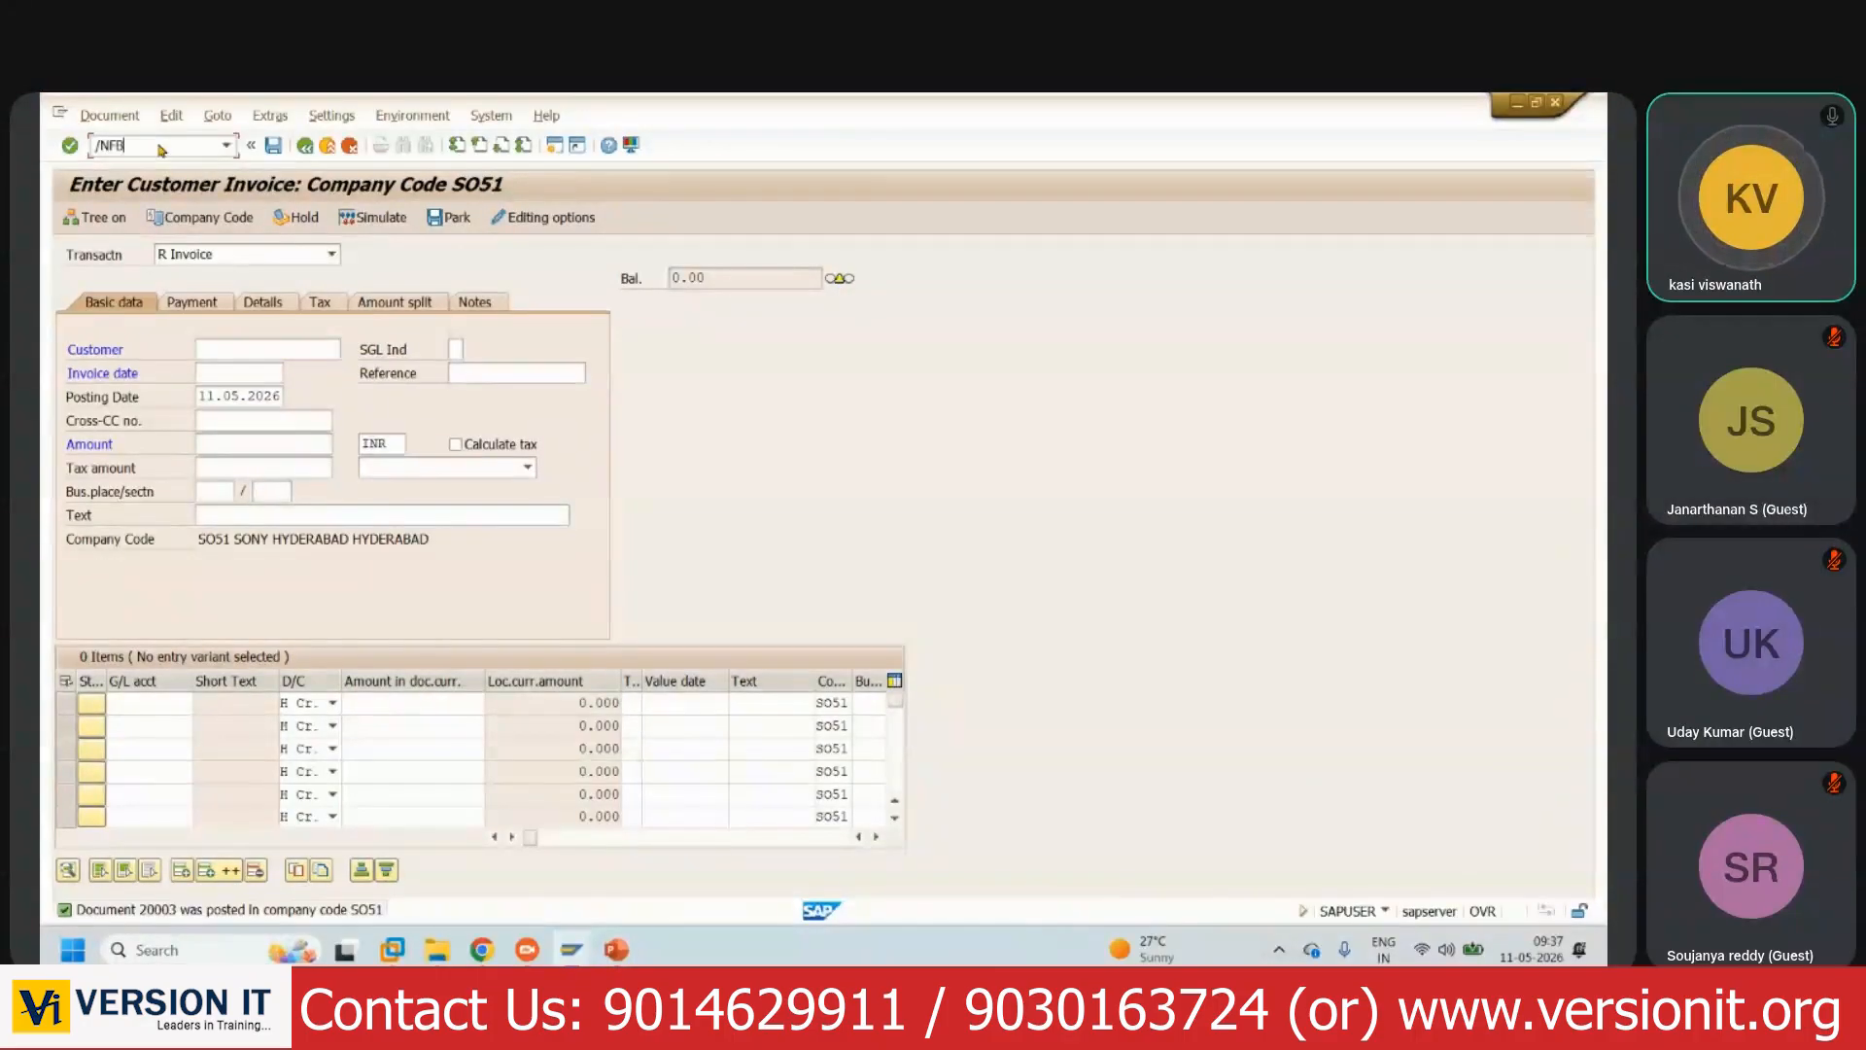
pyautogui.press('Return')
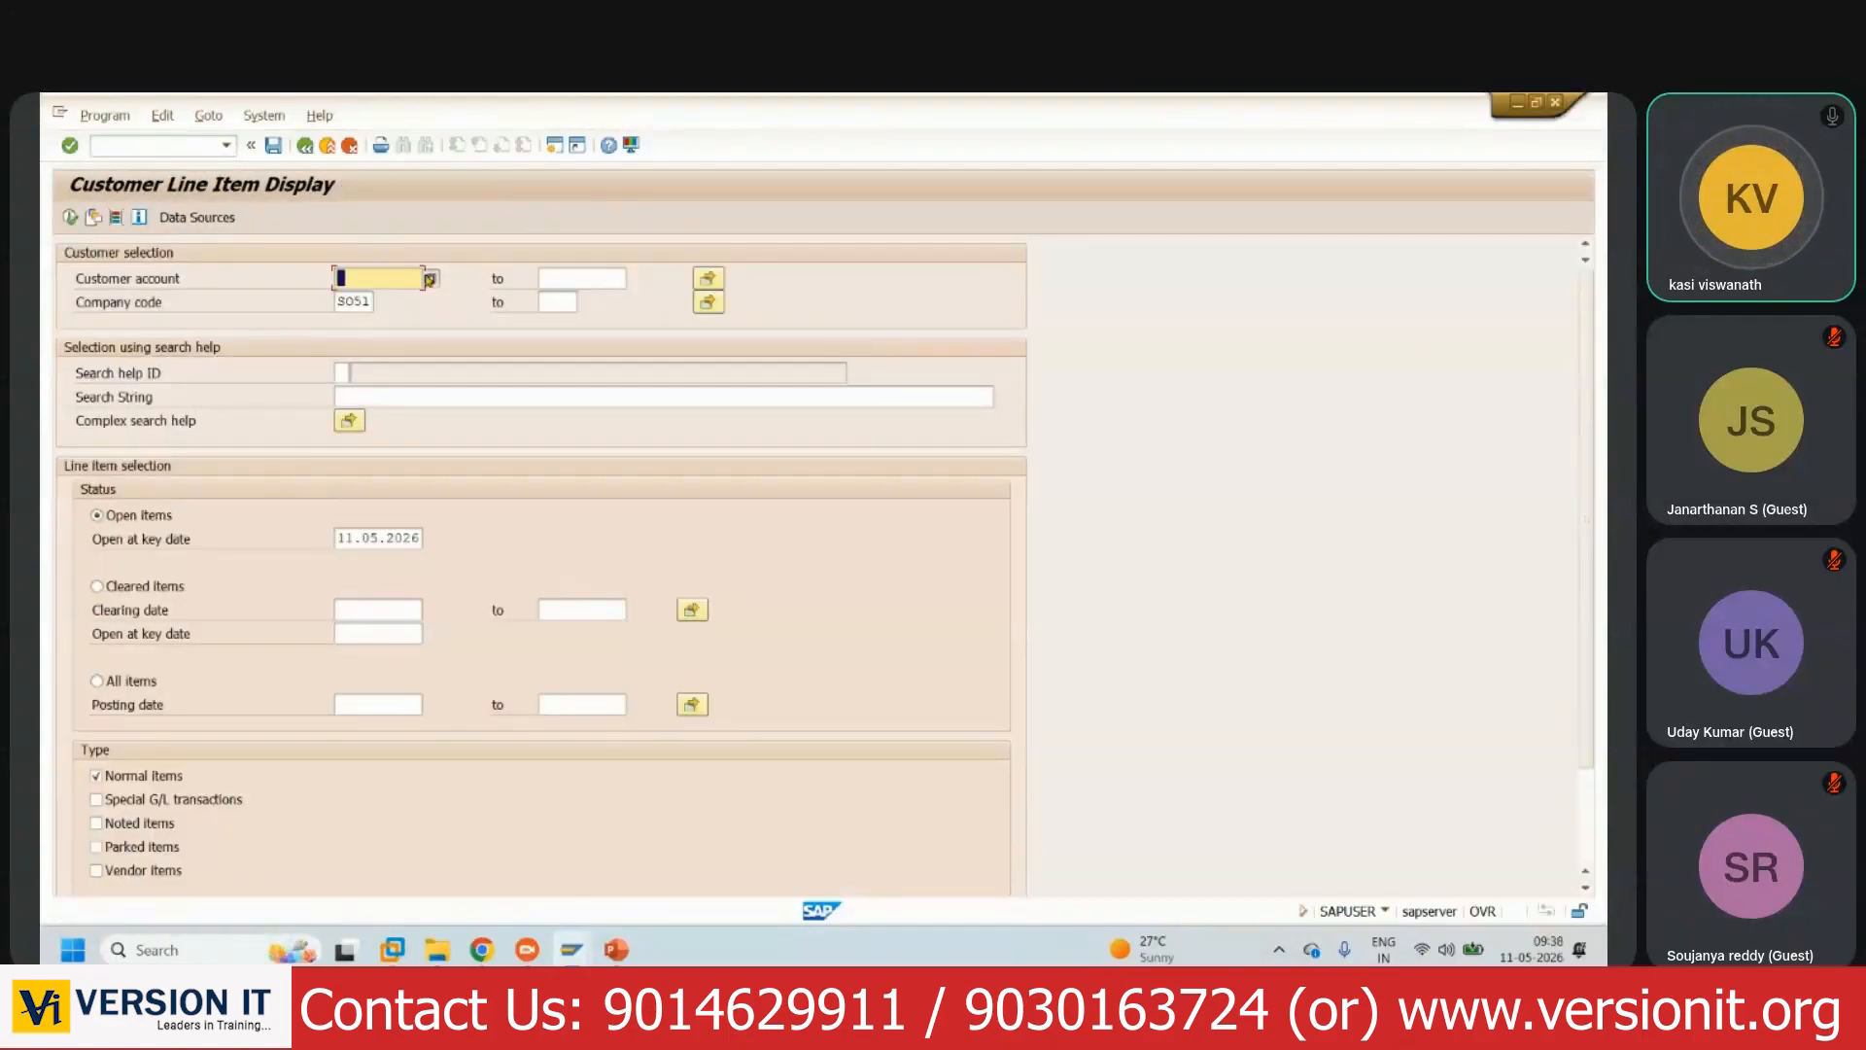
pyautogui.click(430, 279)
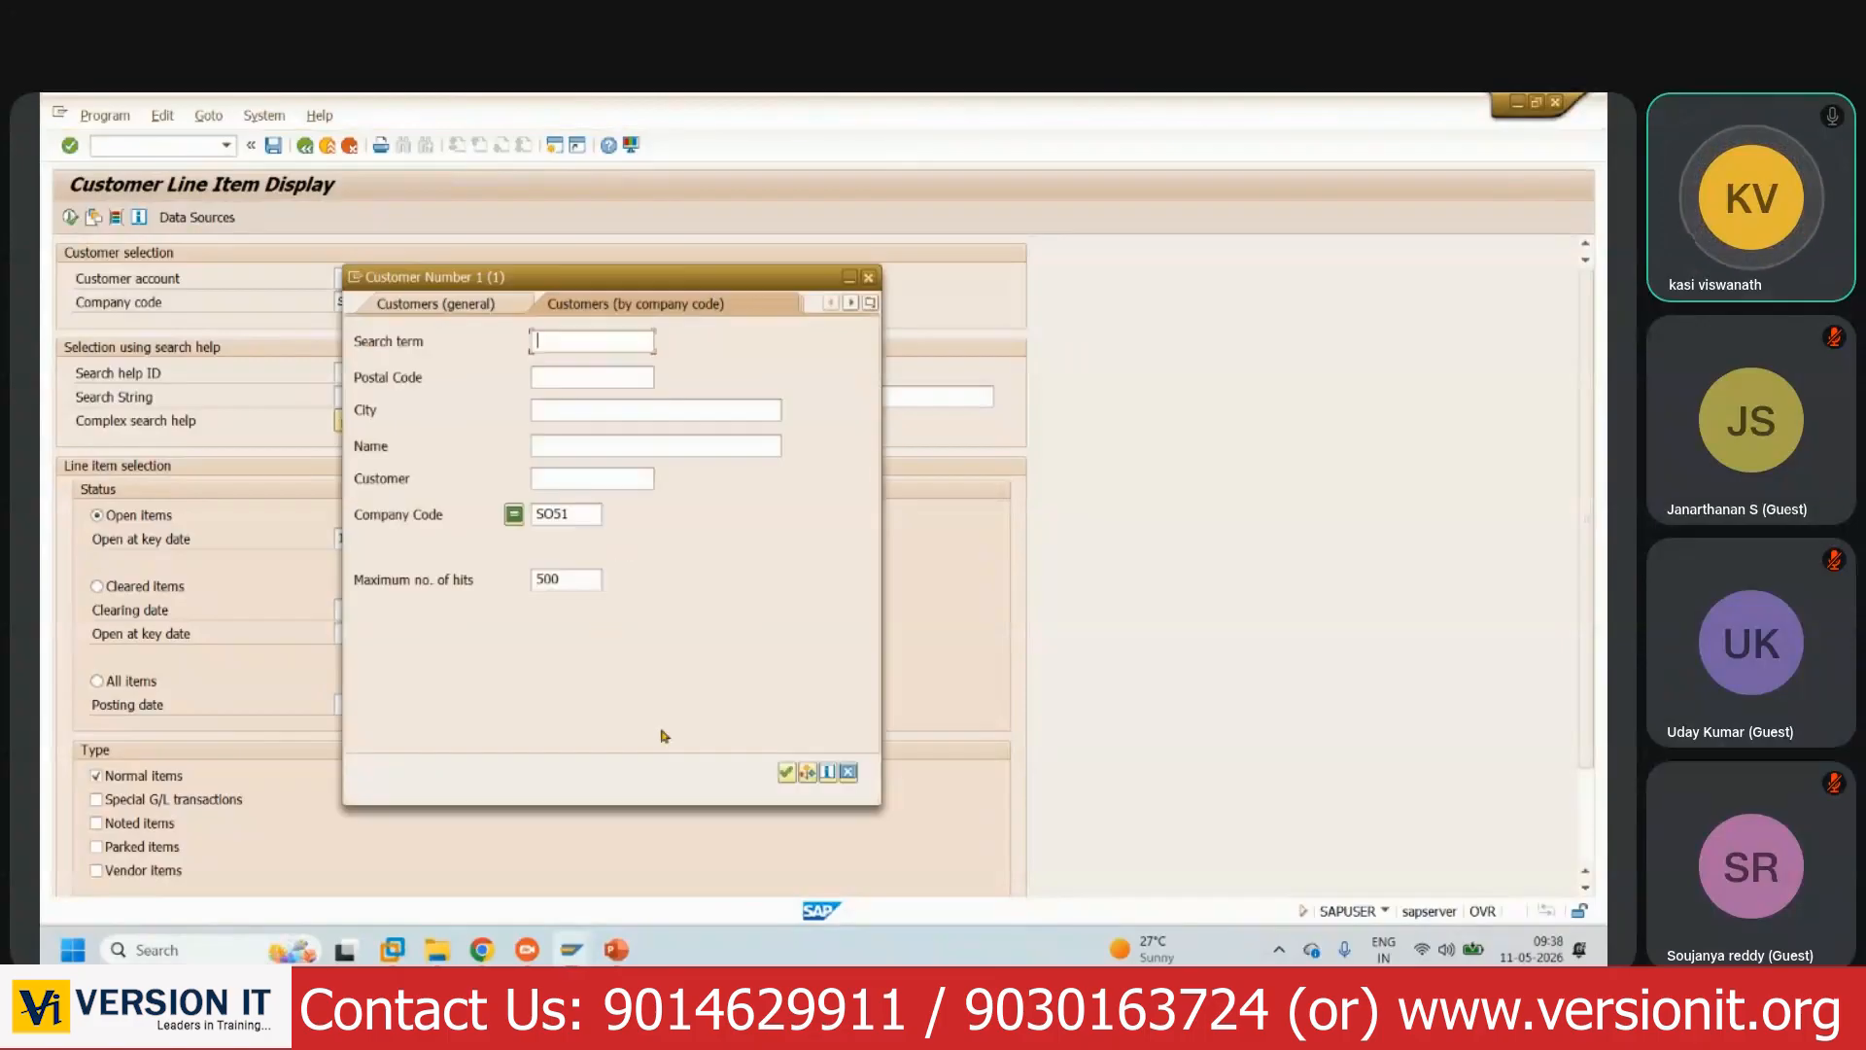
pyautogui.click(792, 772)
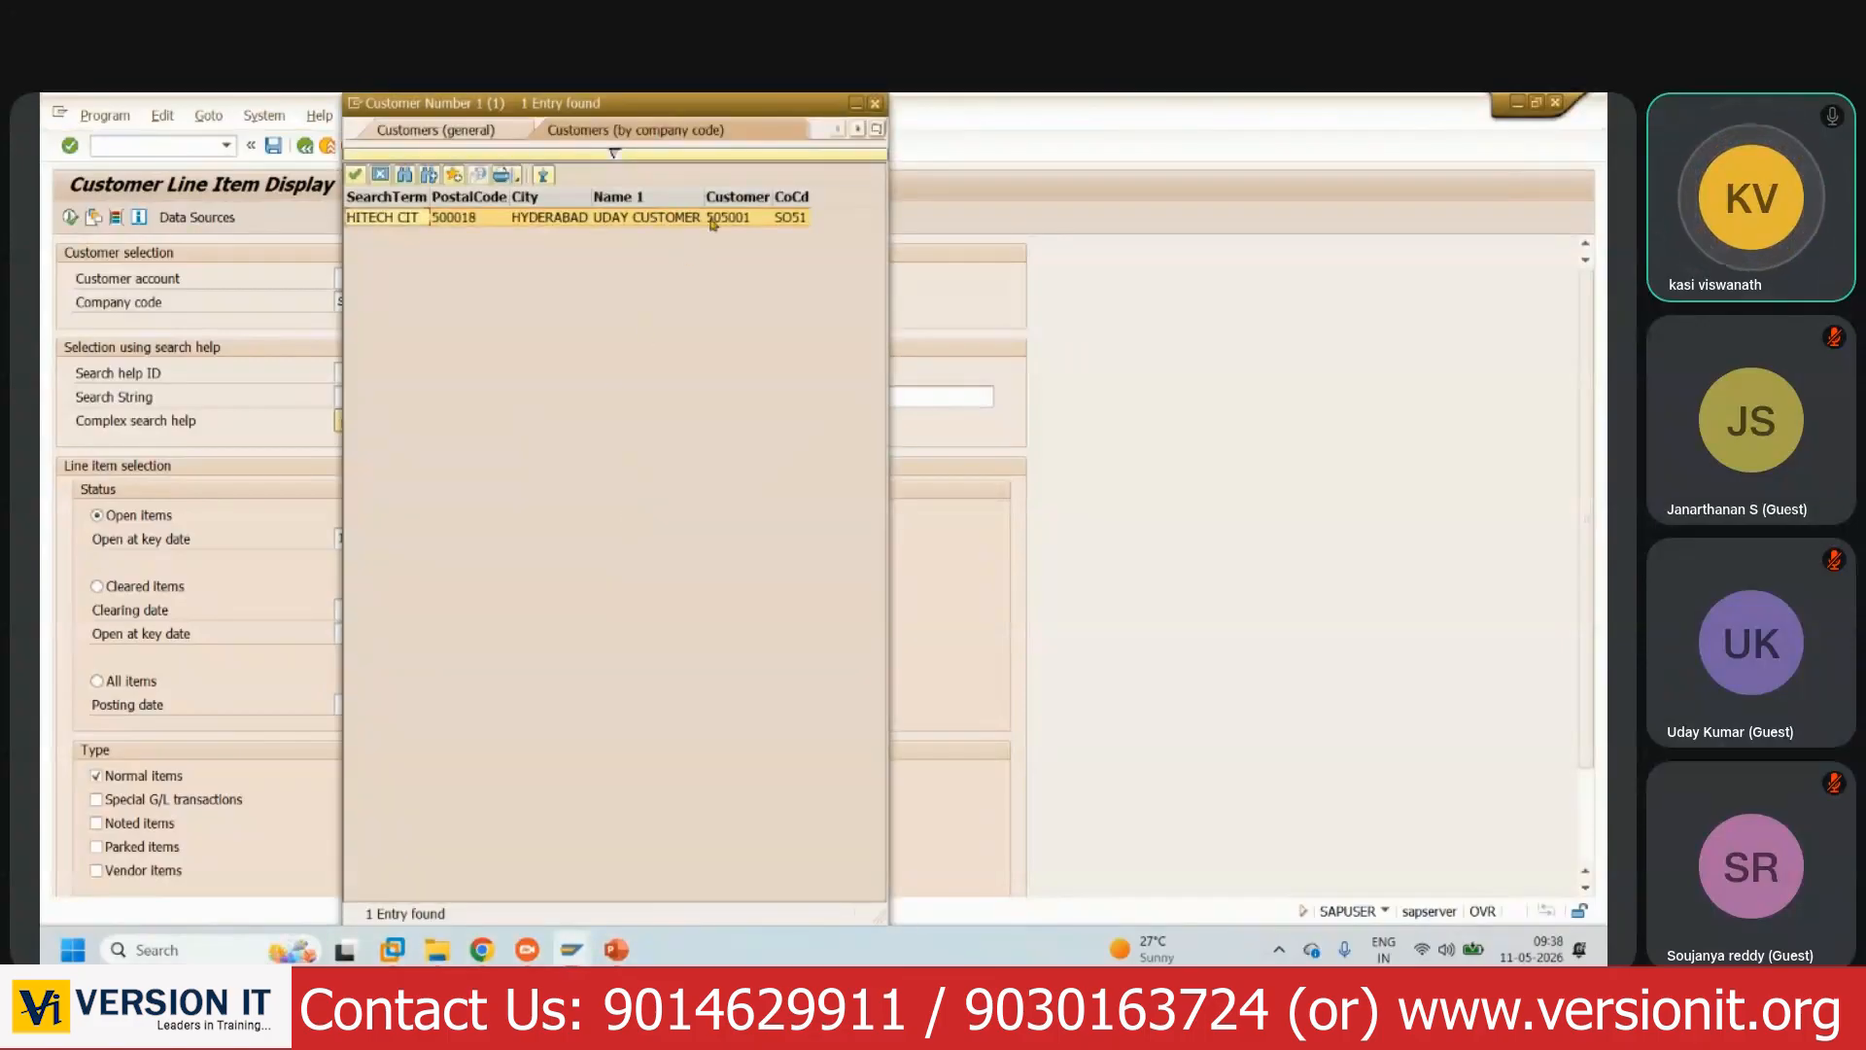
pyautogui.doubleClick(744, 217)
pyautogui.click(152, 685)
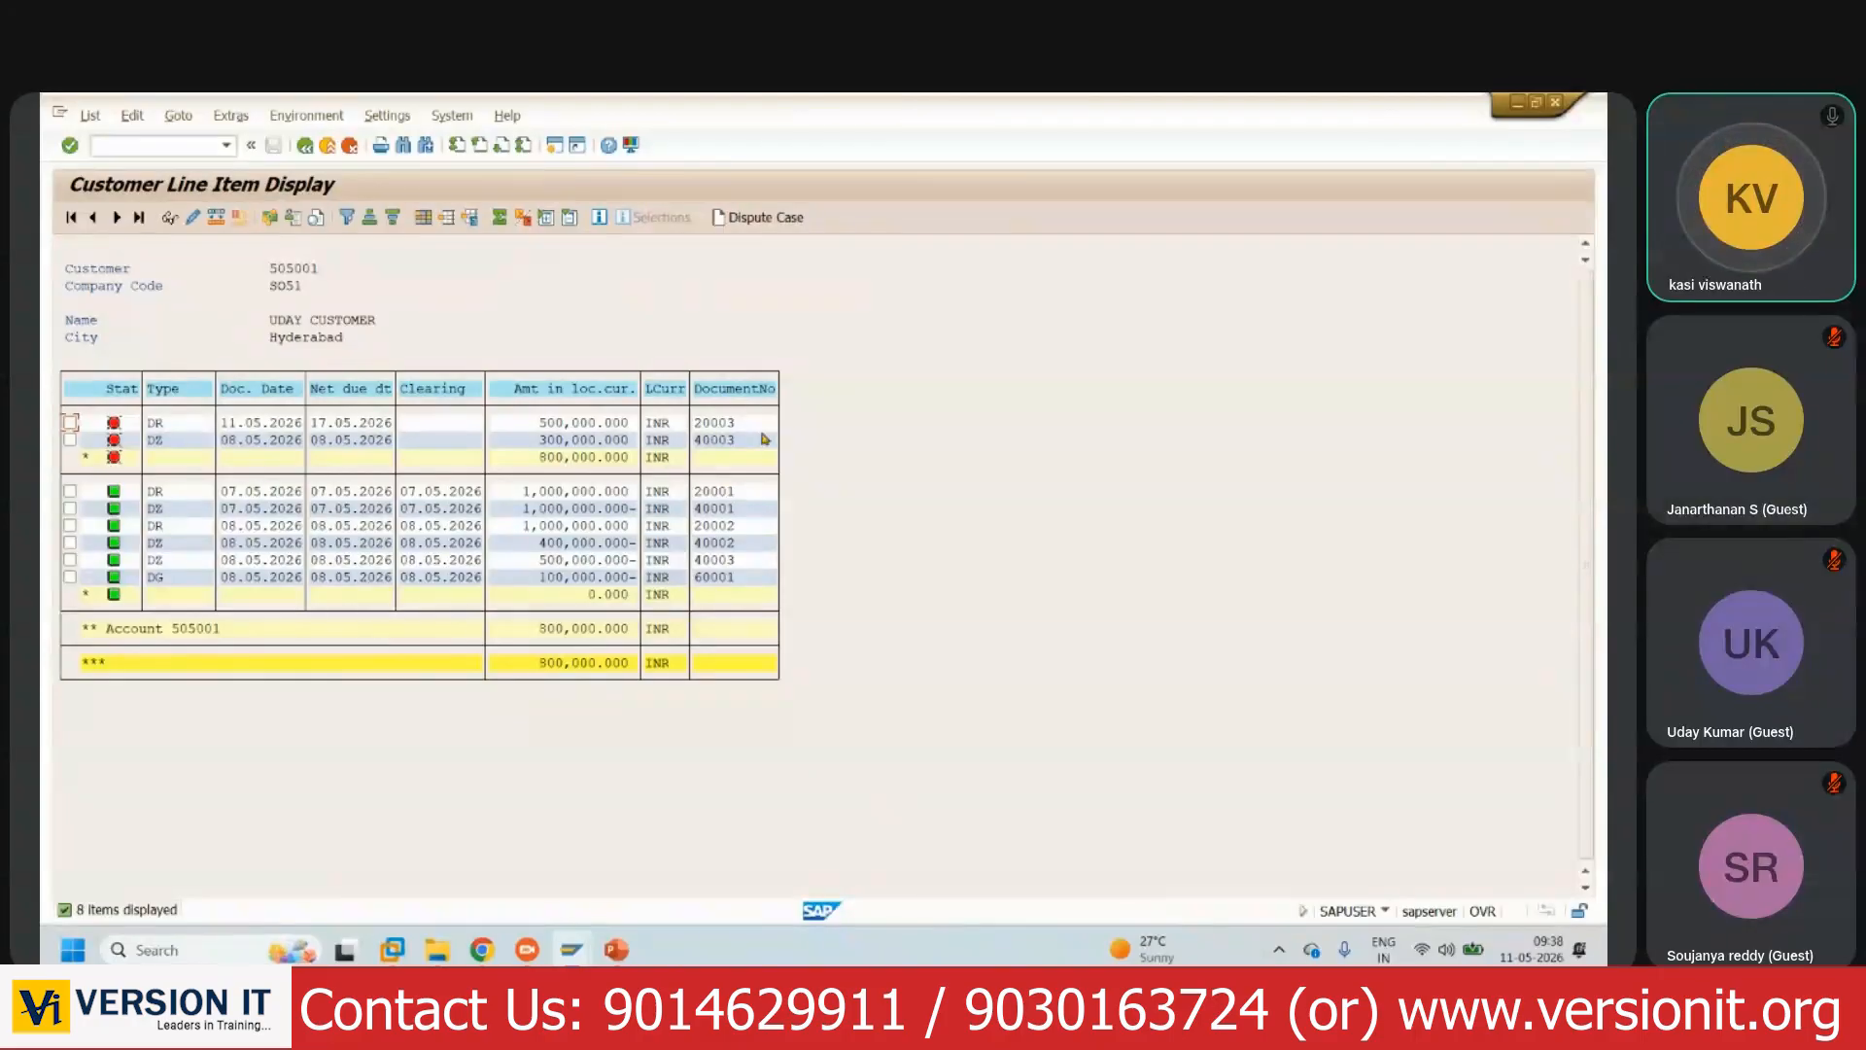
# - Check the ledger step on the slide, then mark the invoice 20003 row in the list
pyautogui.click(616, 949)
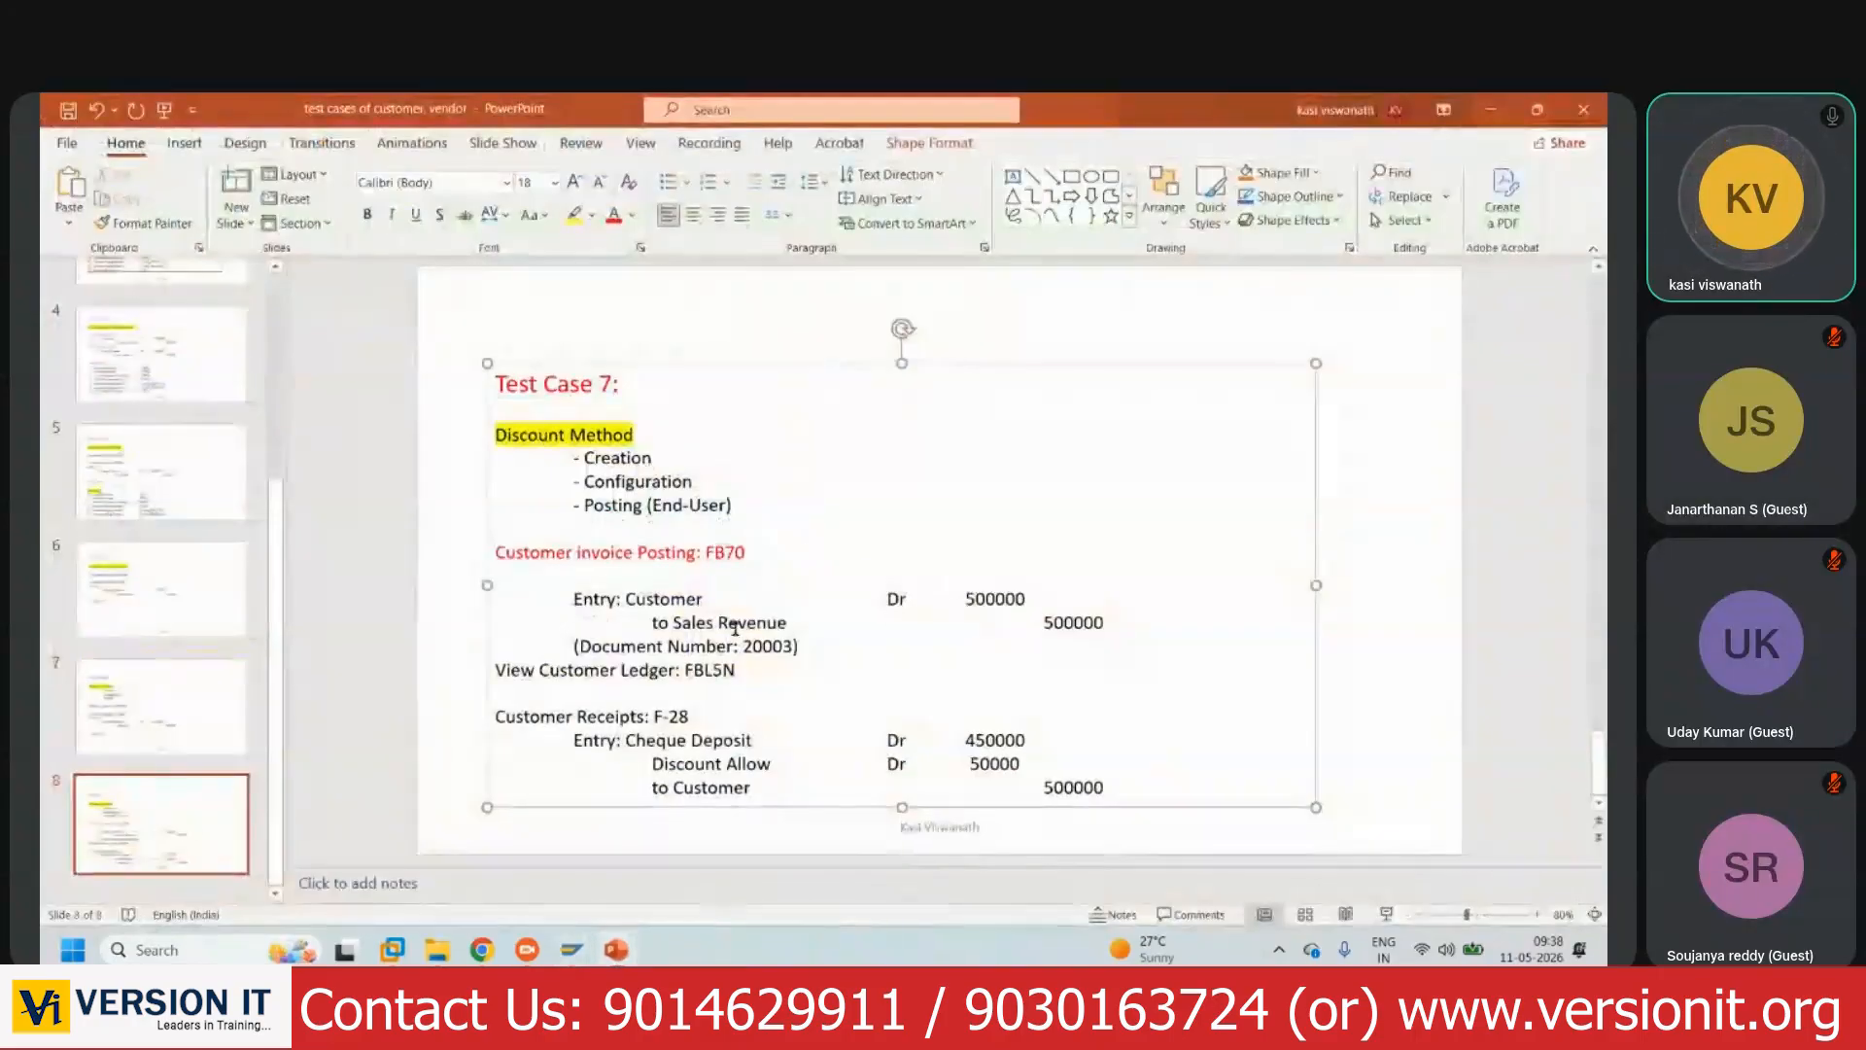
pyautogui.hotkey('alt', 'Tab')
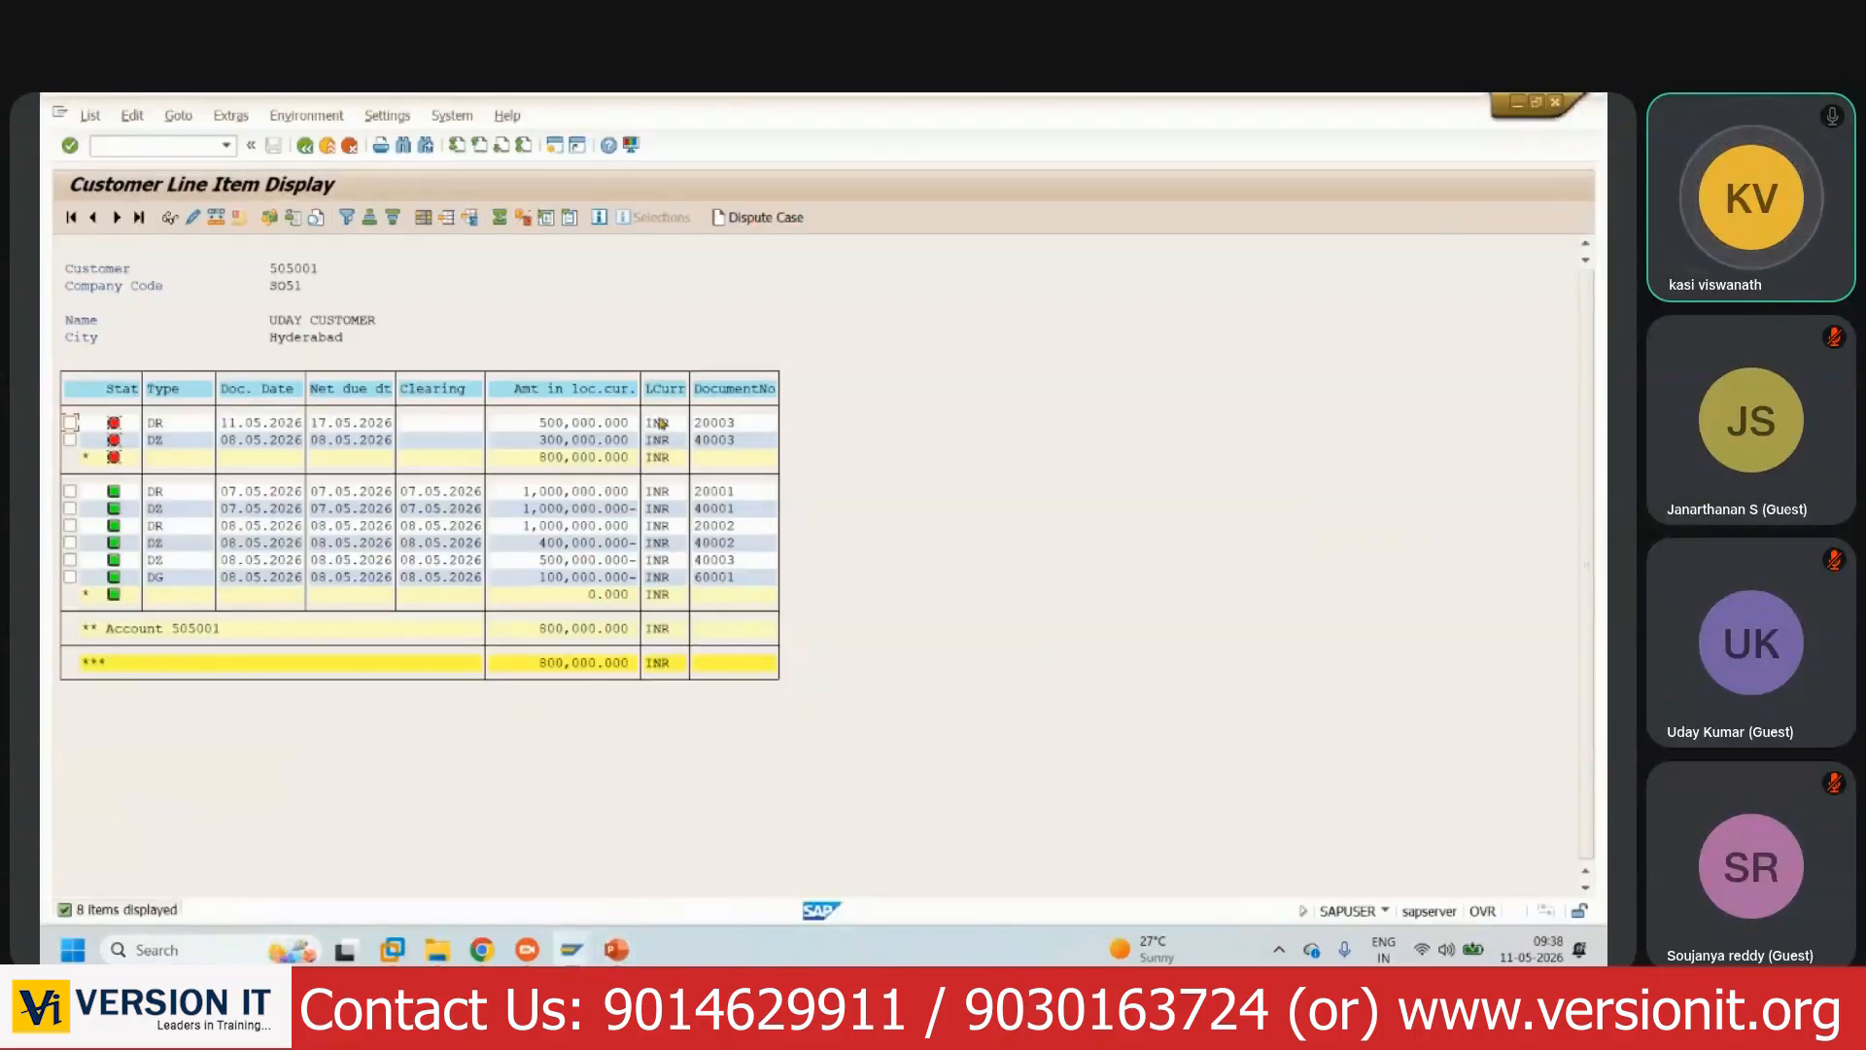
pyautogui.click(71, 424)
# - In the line-item layout settings, add Company Code and Days net as displayed columns
pyautogui.click(423, 220)
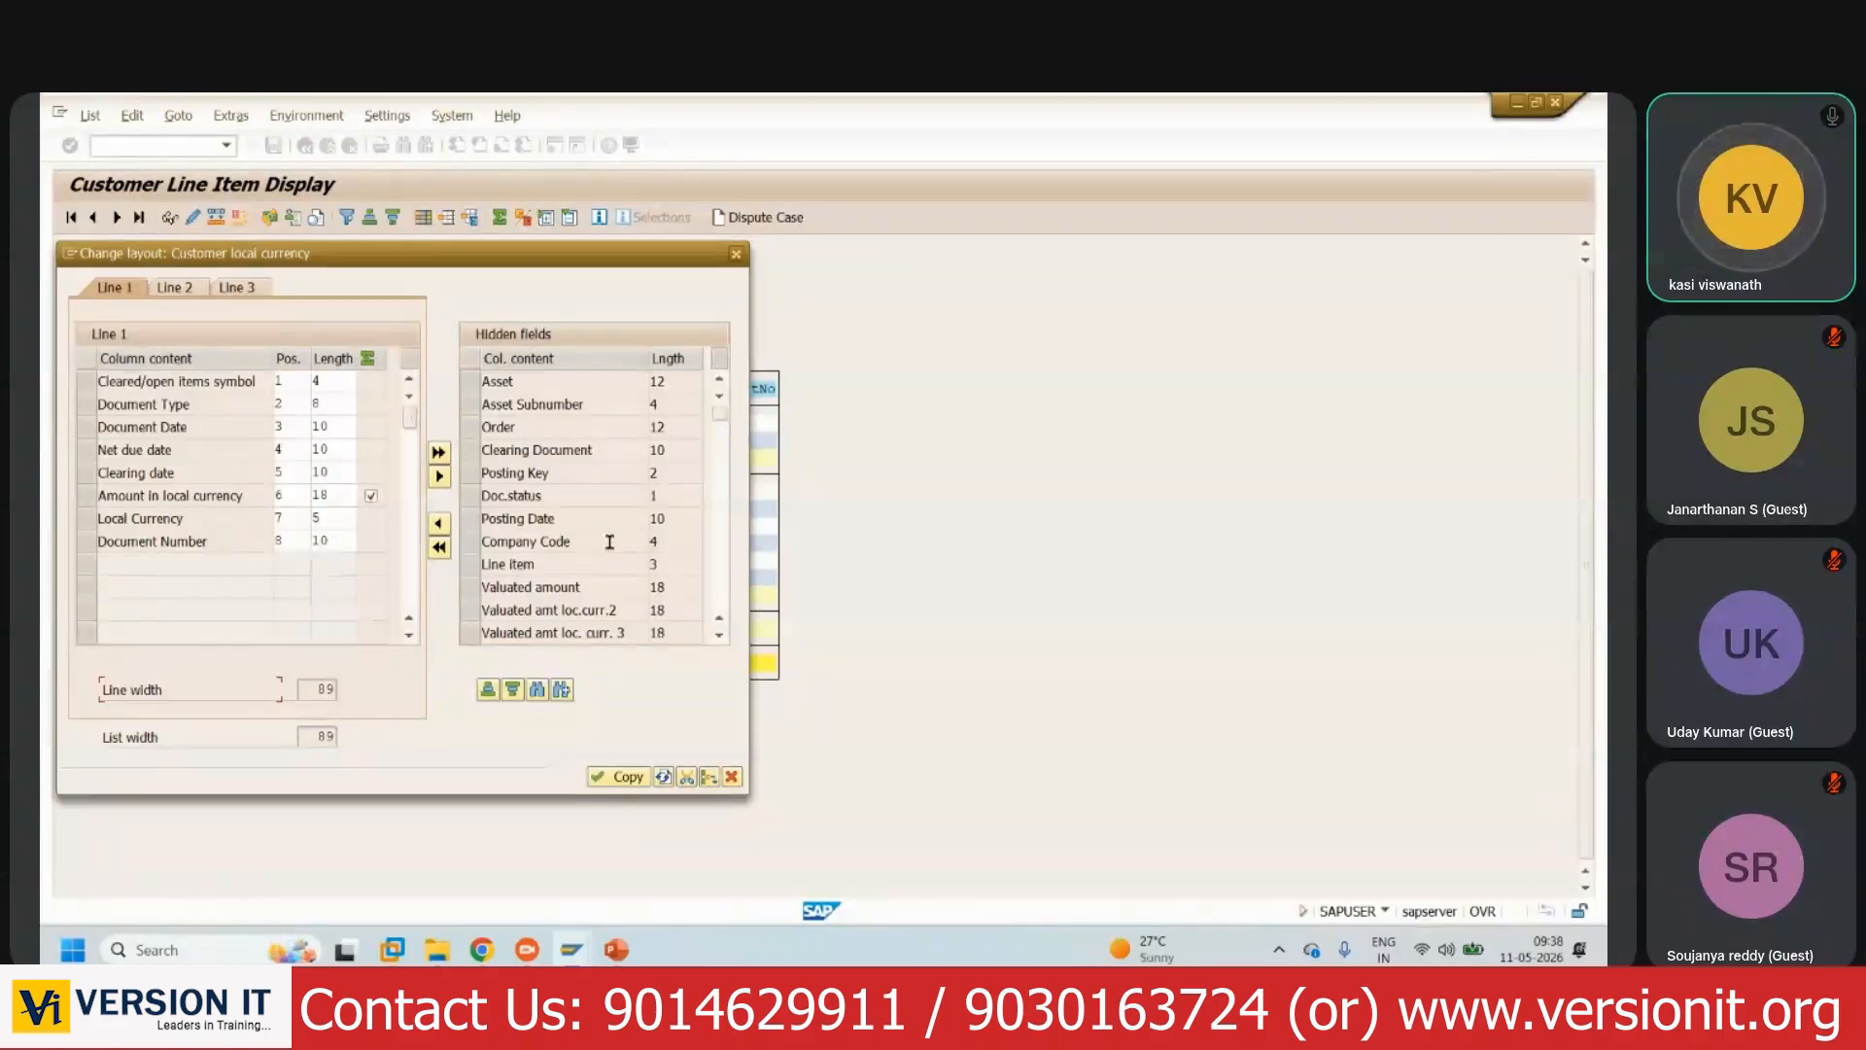
pyautogui.moveTo(523, 264); pyautogui.dragTo(607, 268)
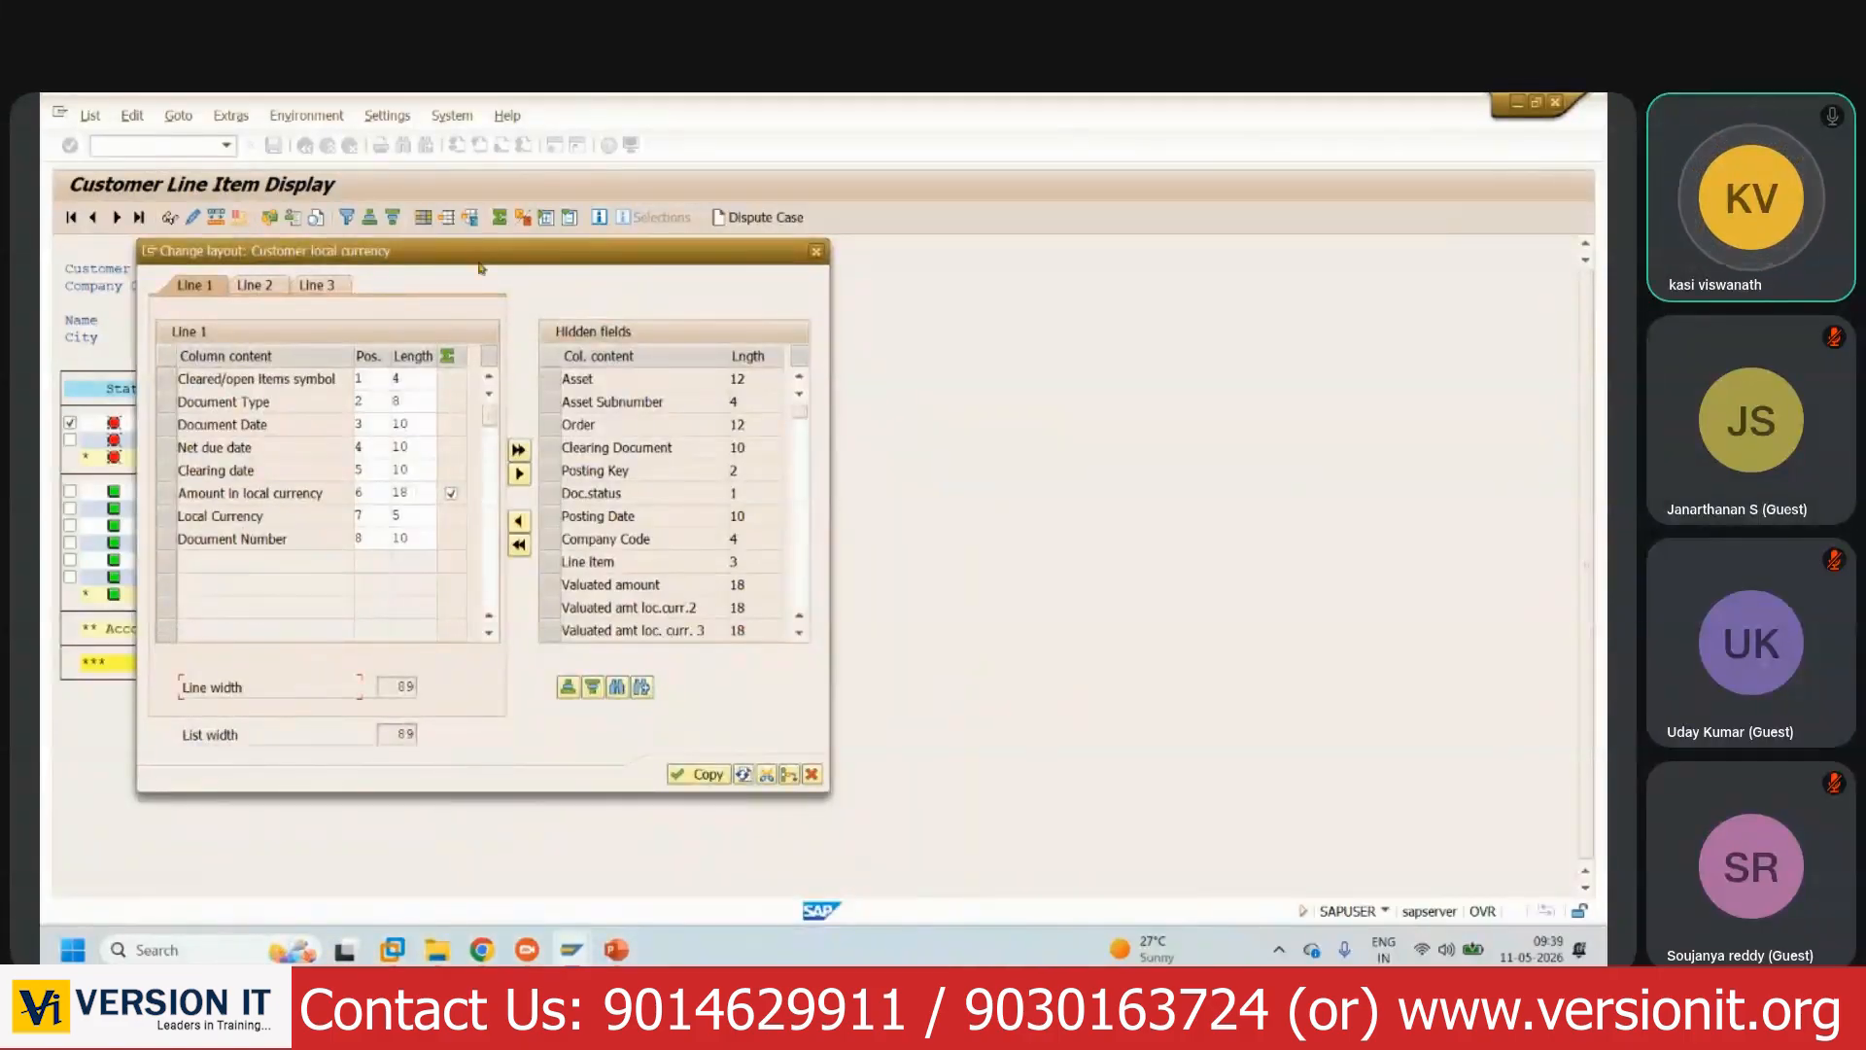
pyautogui.moveTo(484, 267); pyautogui.dragTo(641, 296)
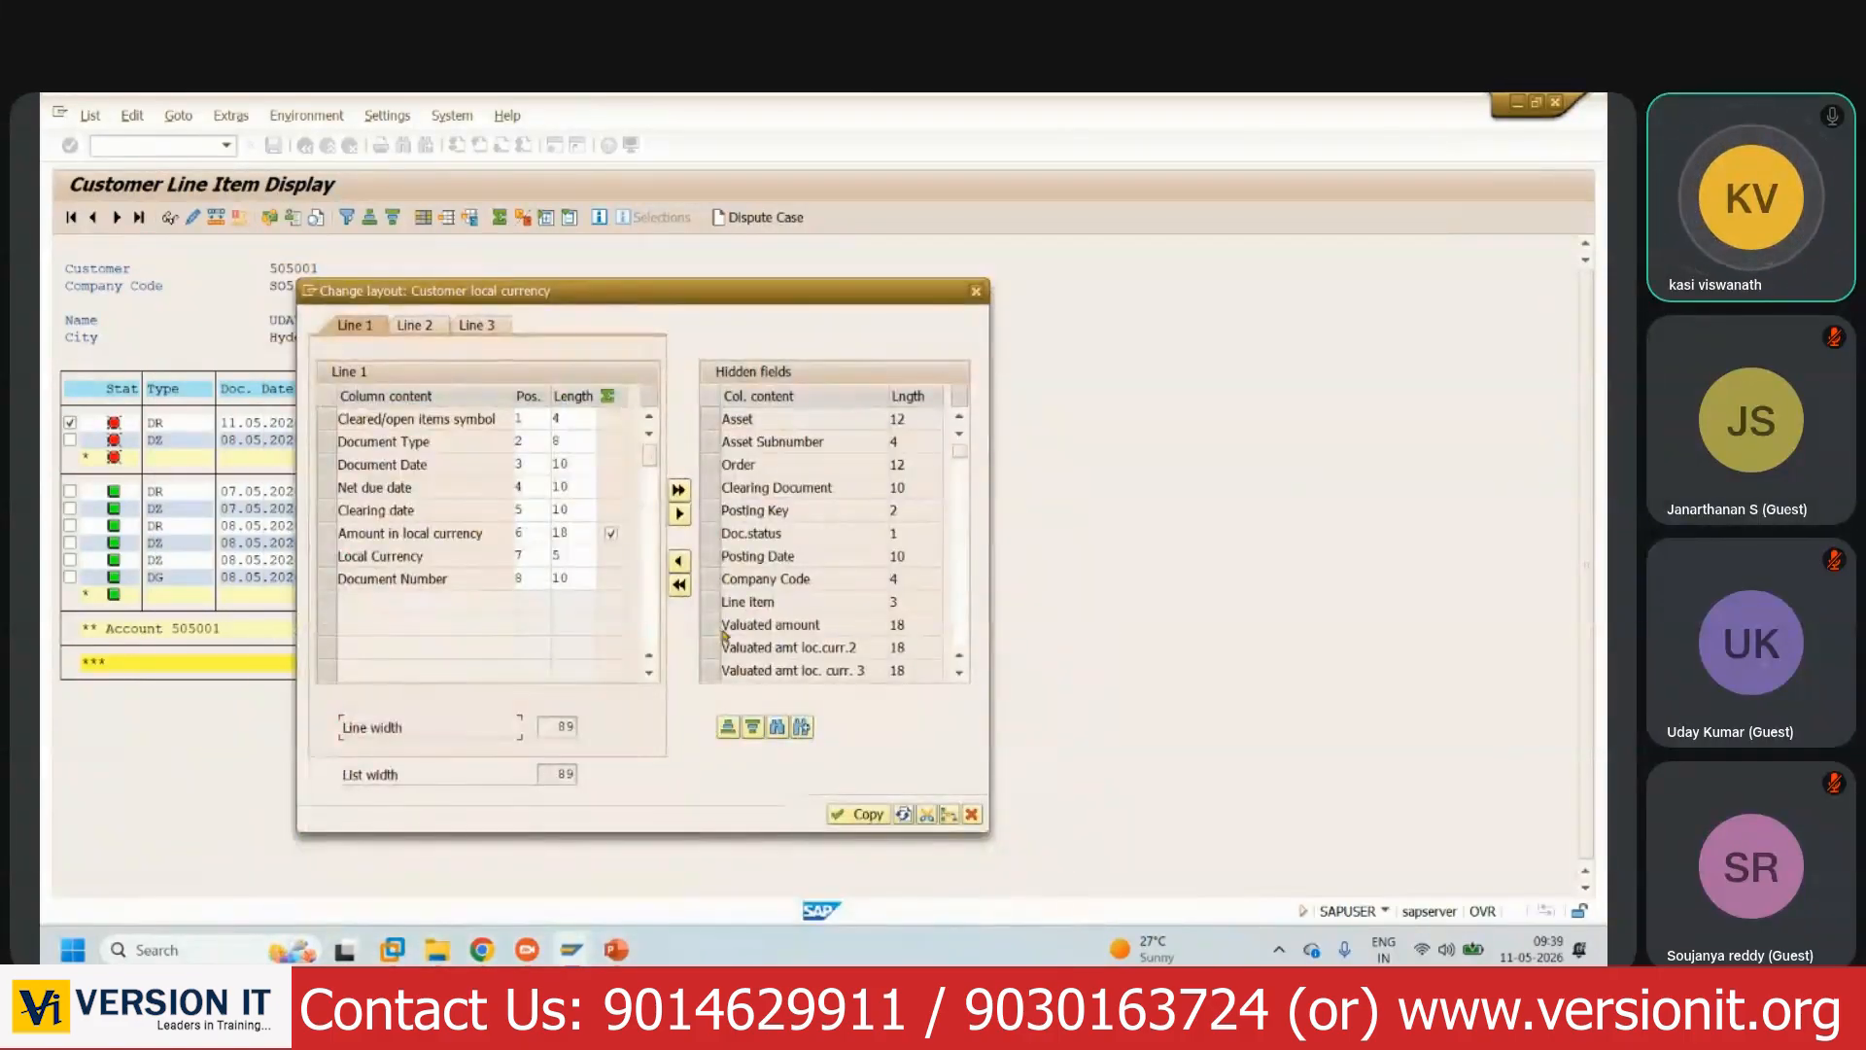
pyautogui.click(727, 579)
pyautogui.click(680, 563)
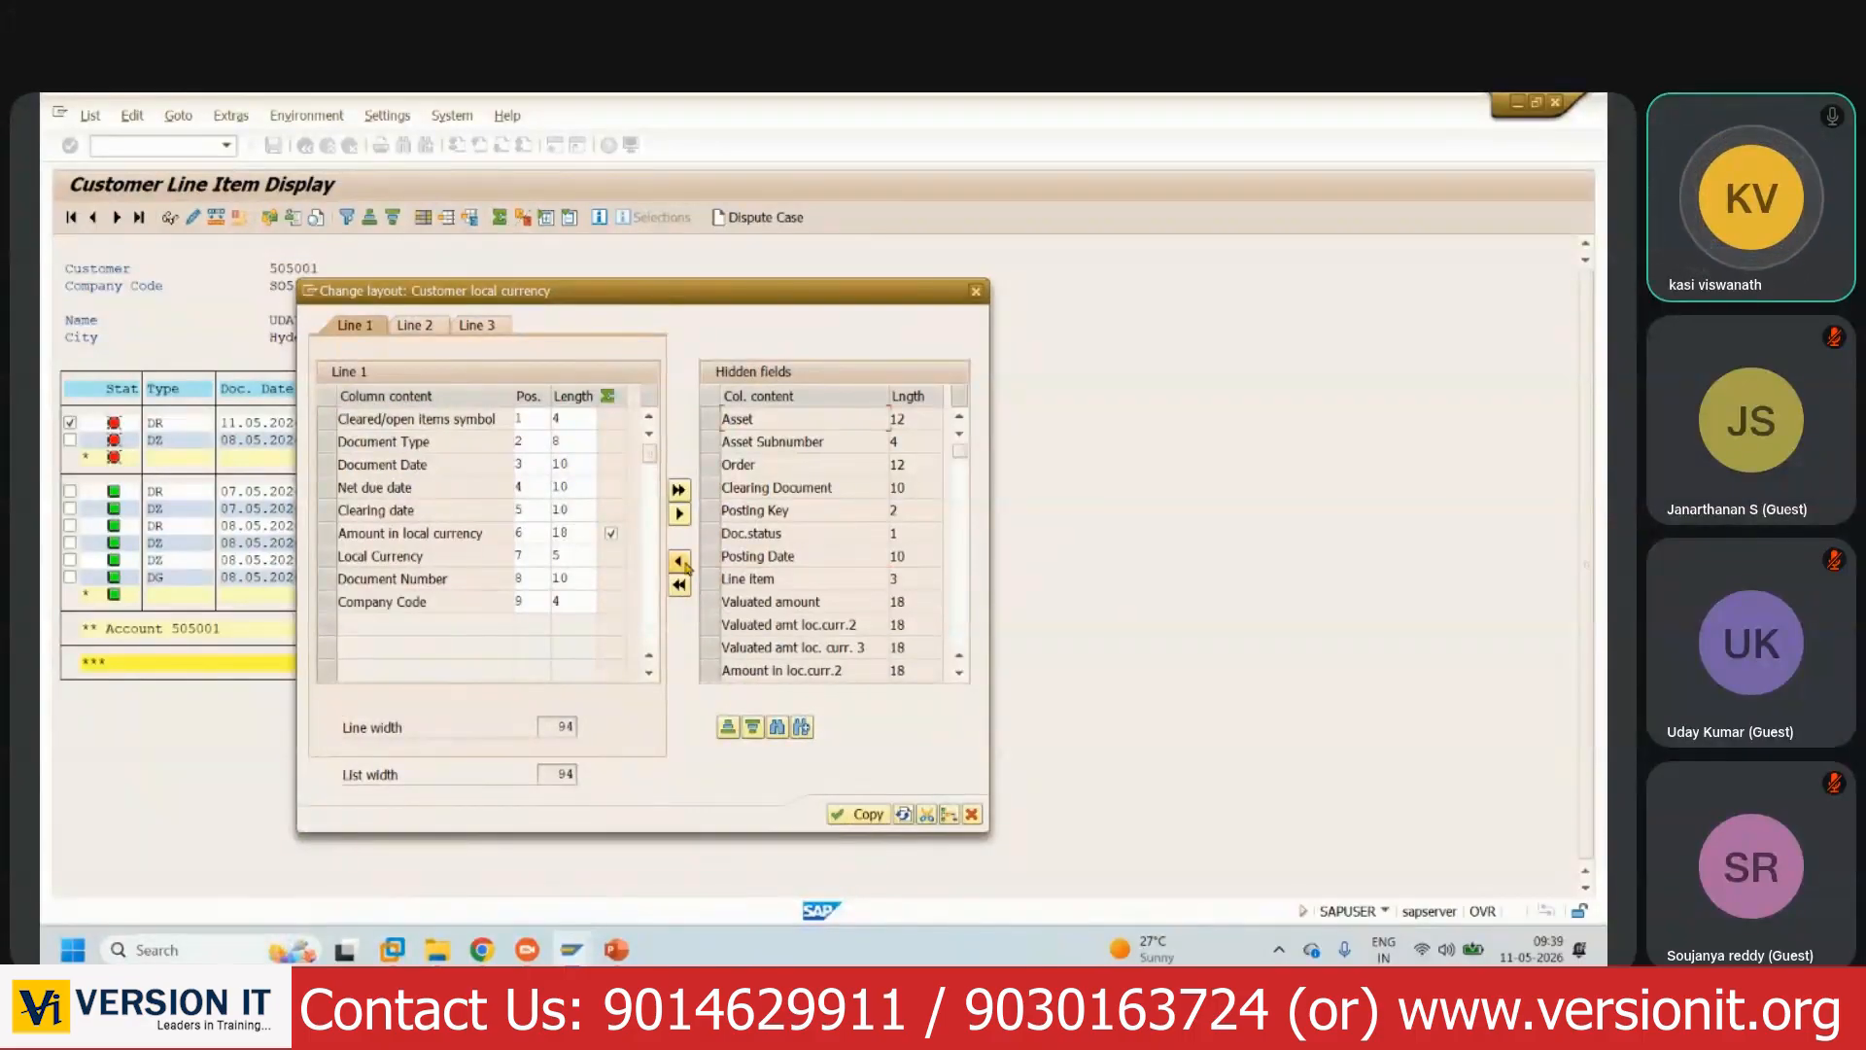
pyautogui.scroll(-3, 833, 553)
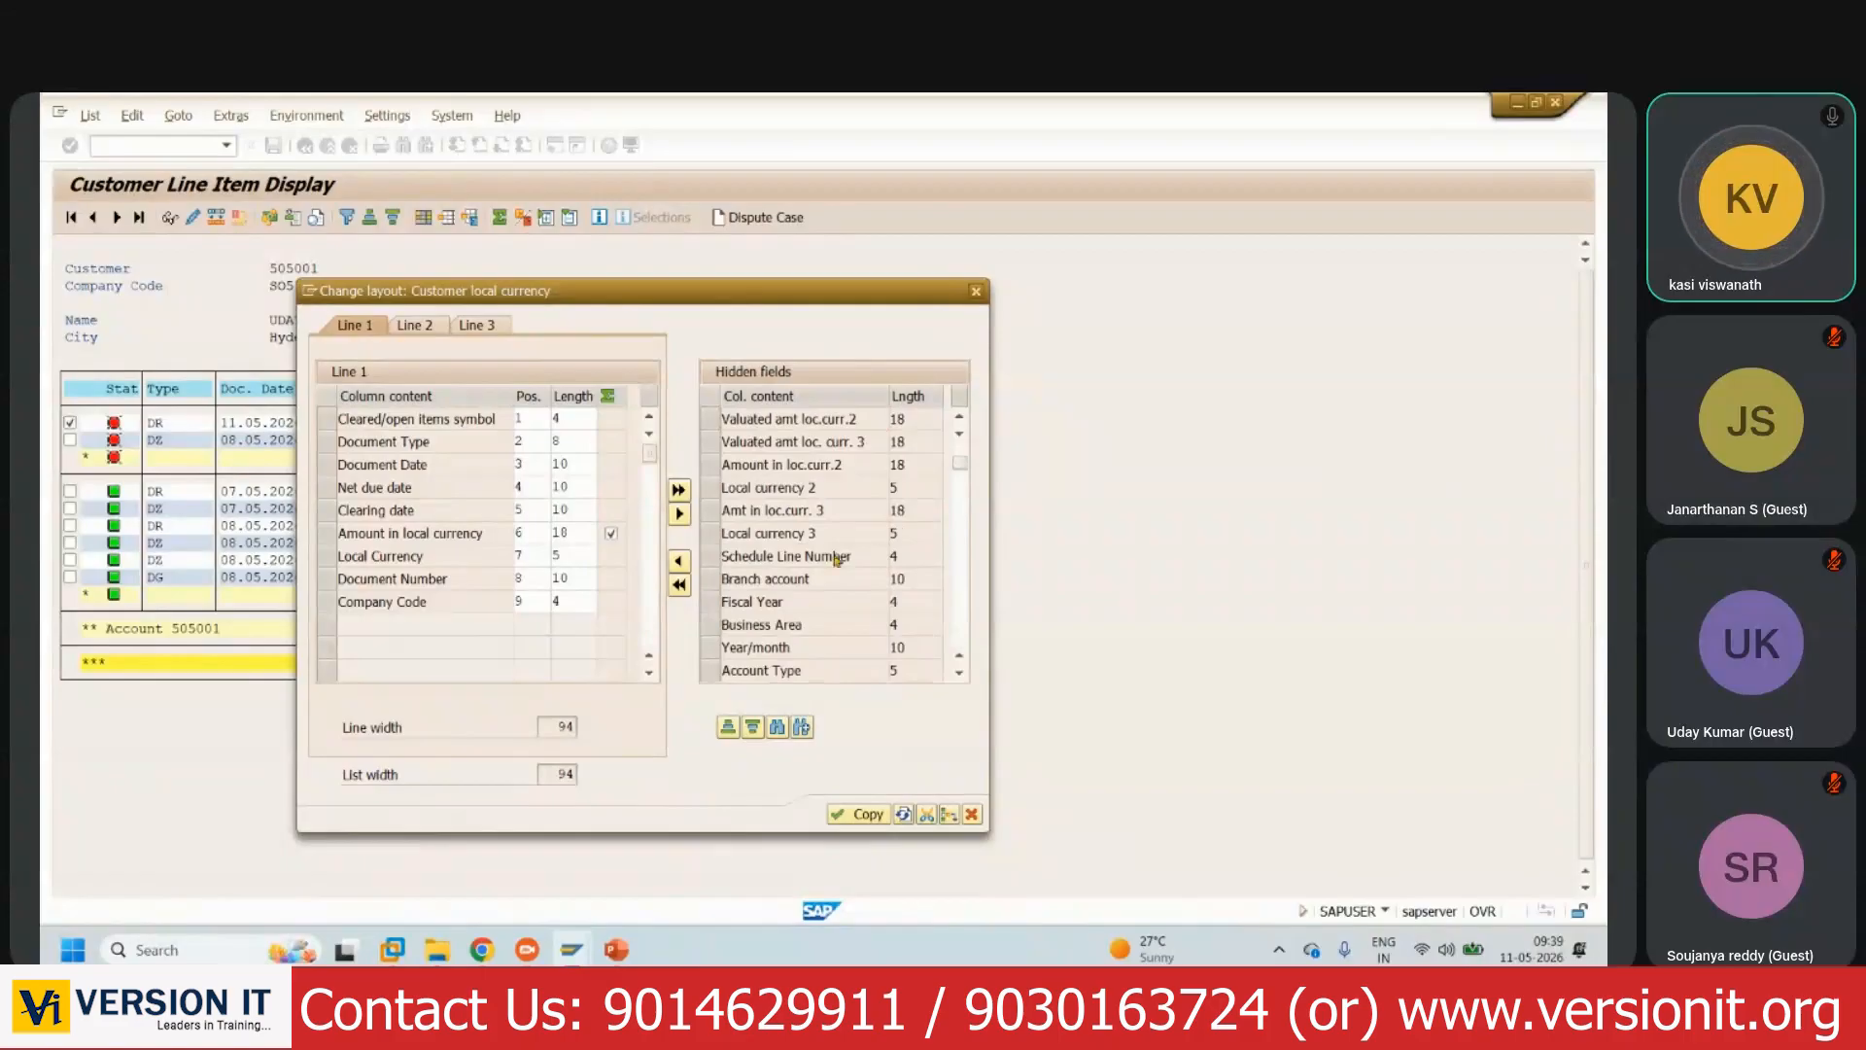
pyautogui.scroll(-1, 833, 554)
pyautogui.scroll(-1, 833, 553)
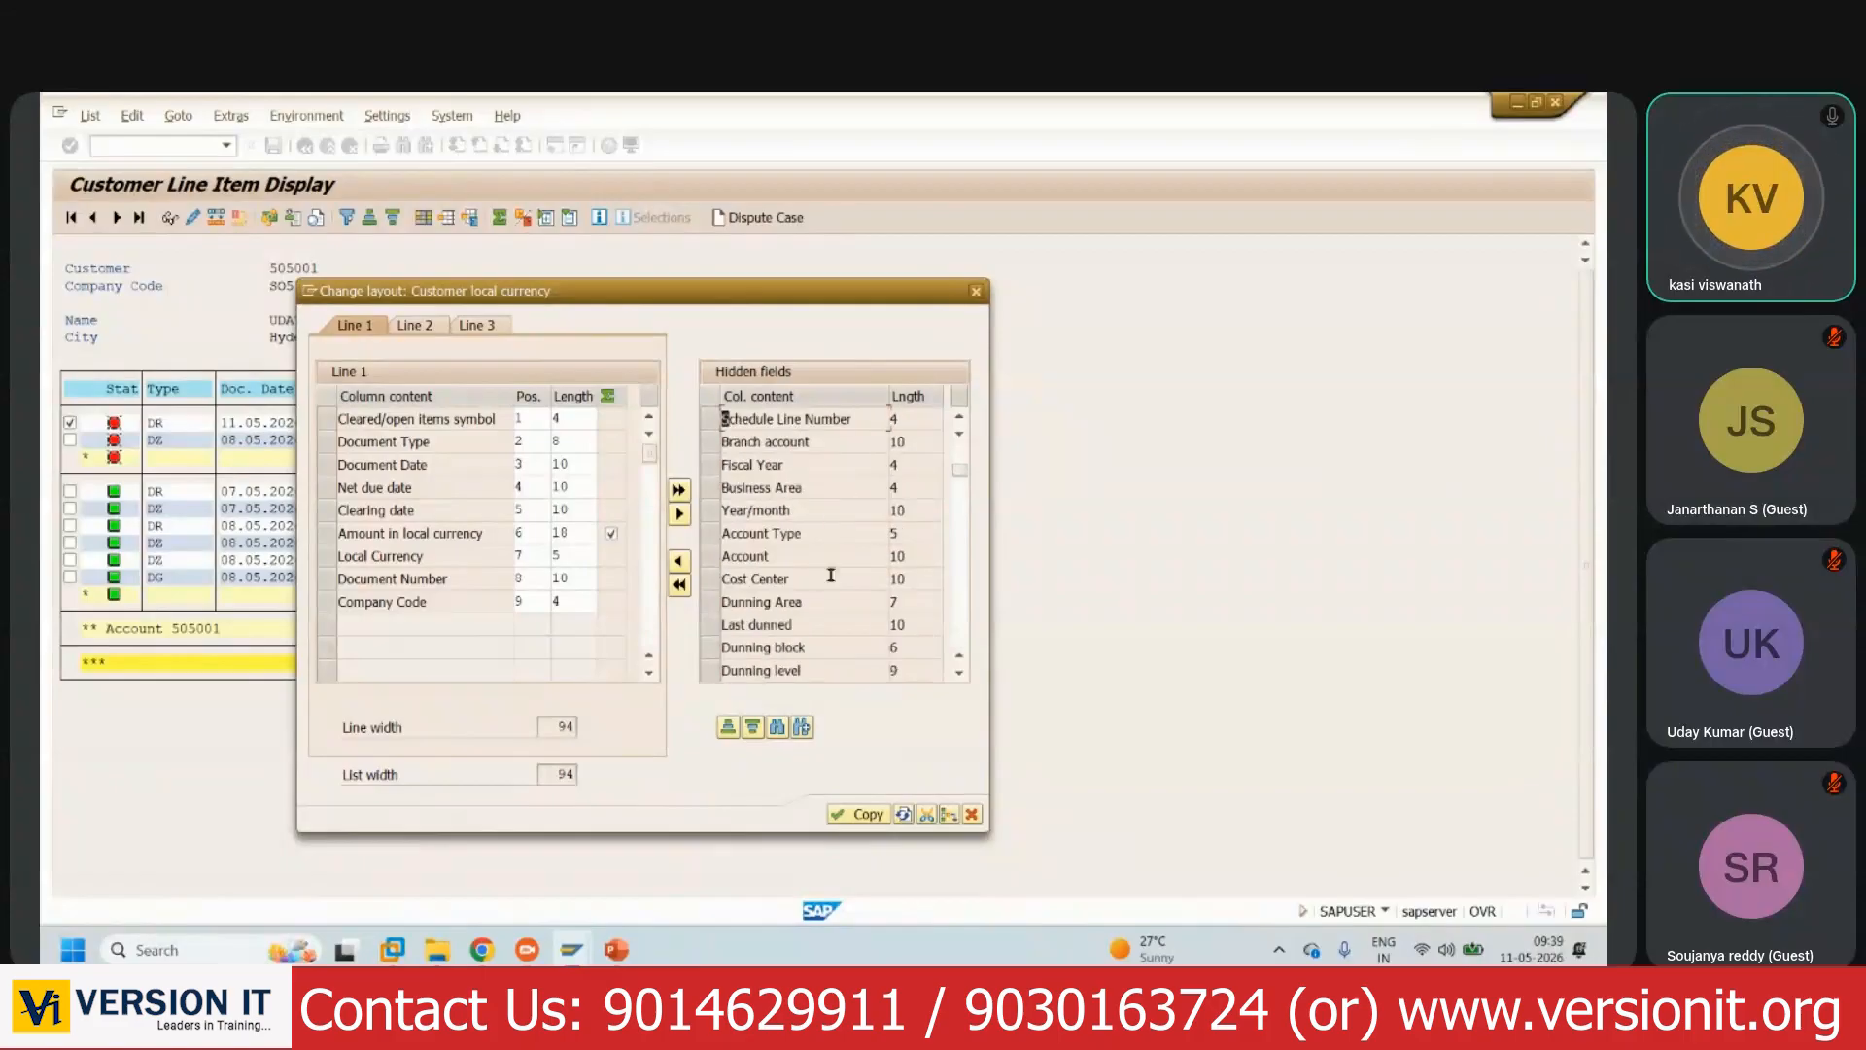
pyautogui.scroll(-2, 841, 628)
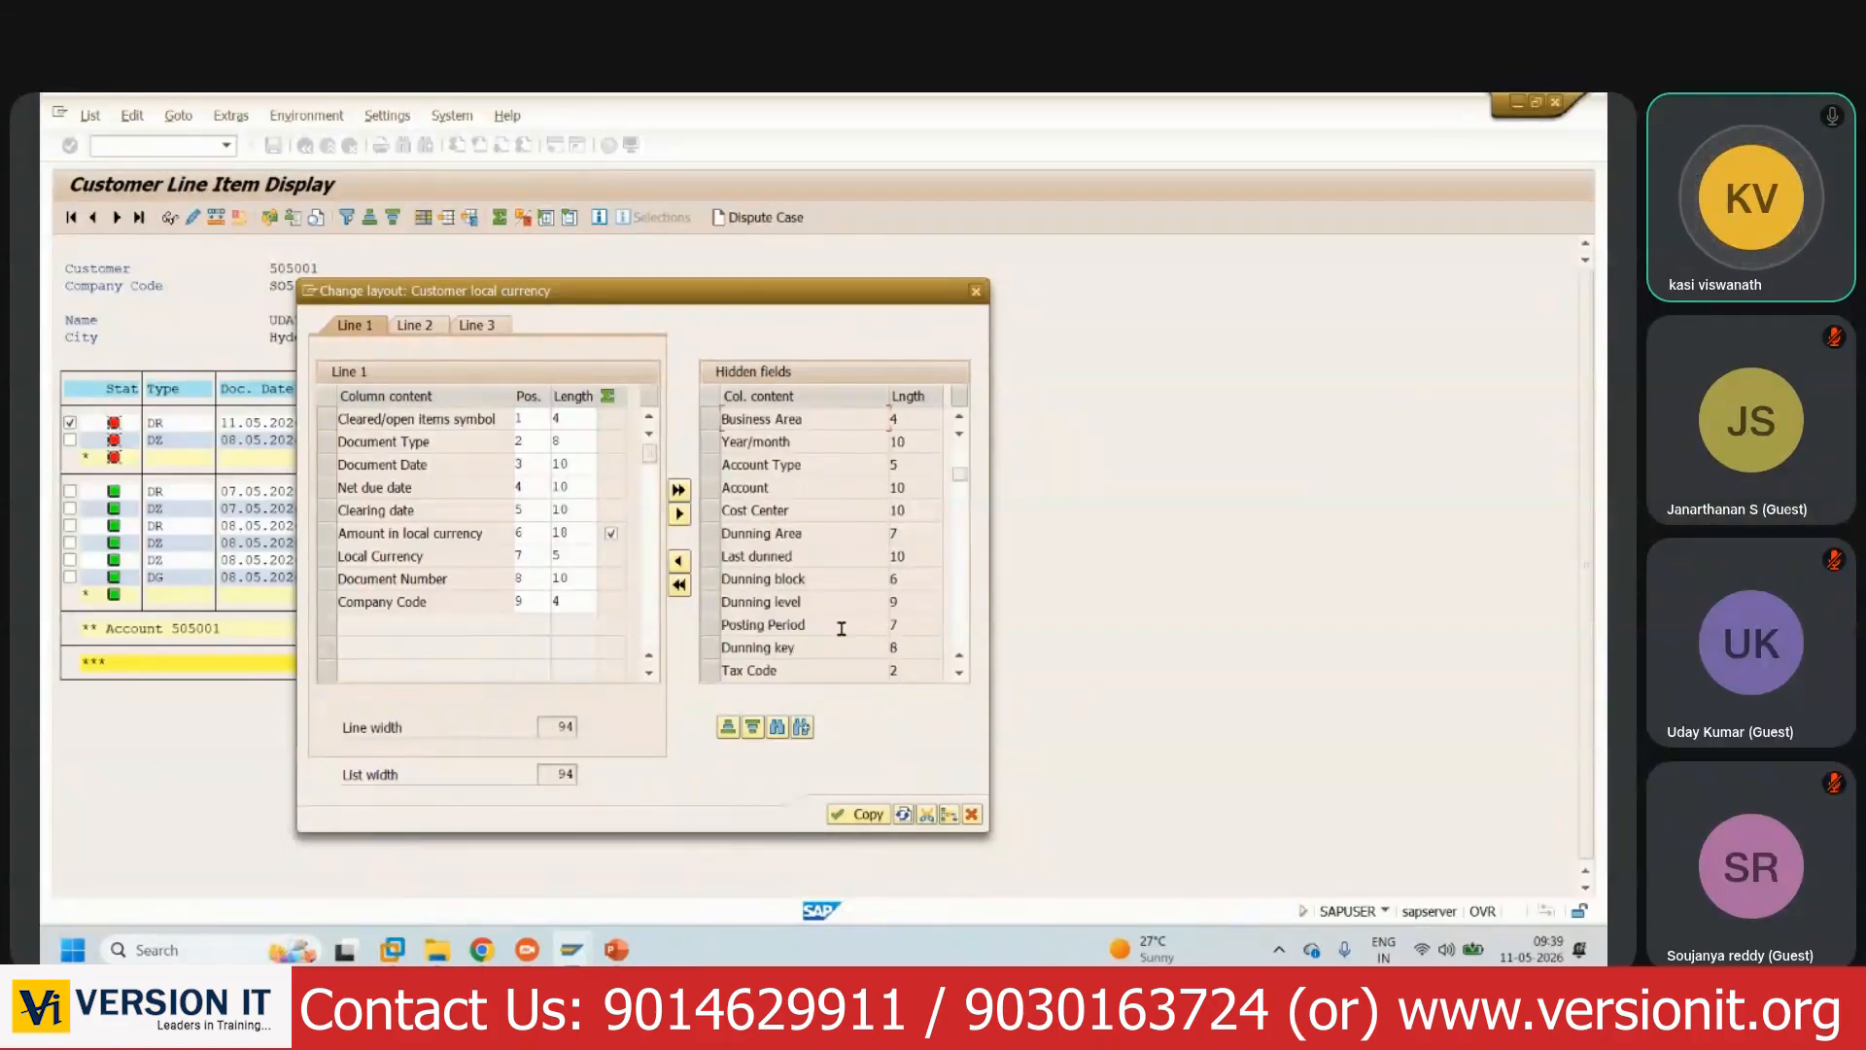
pyautogui.scroll(-3, 842, 628)
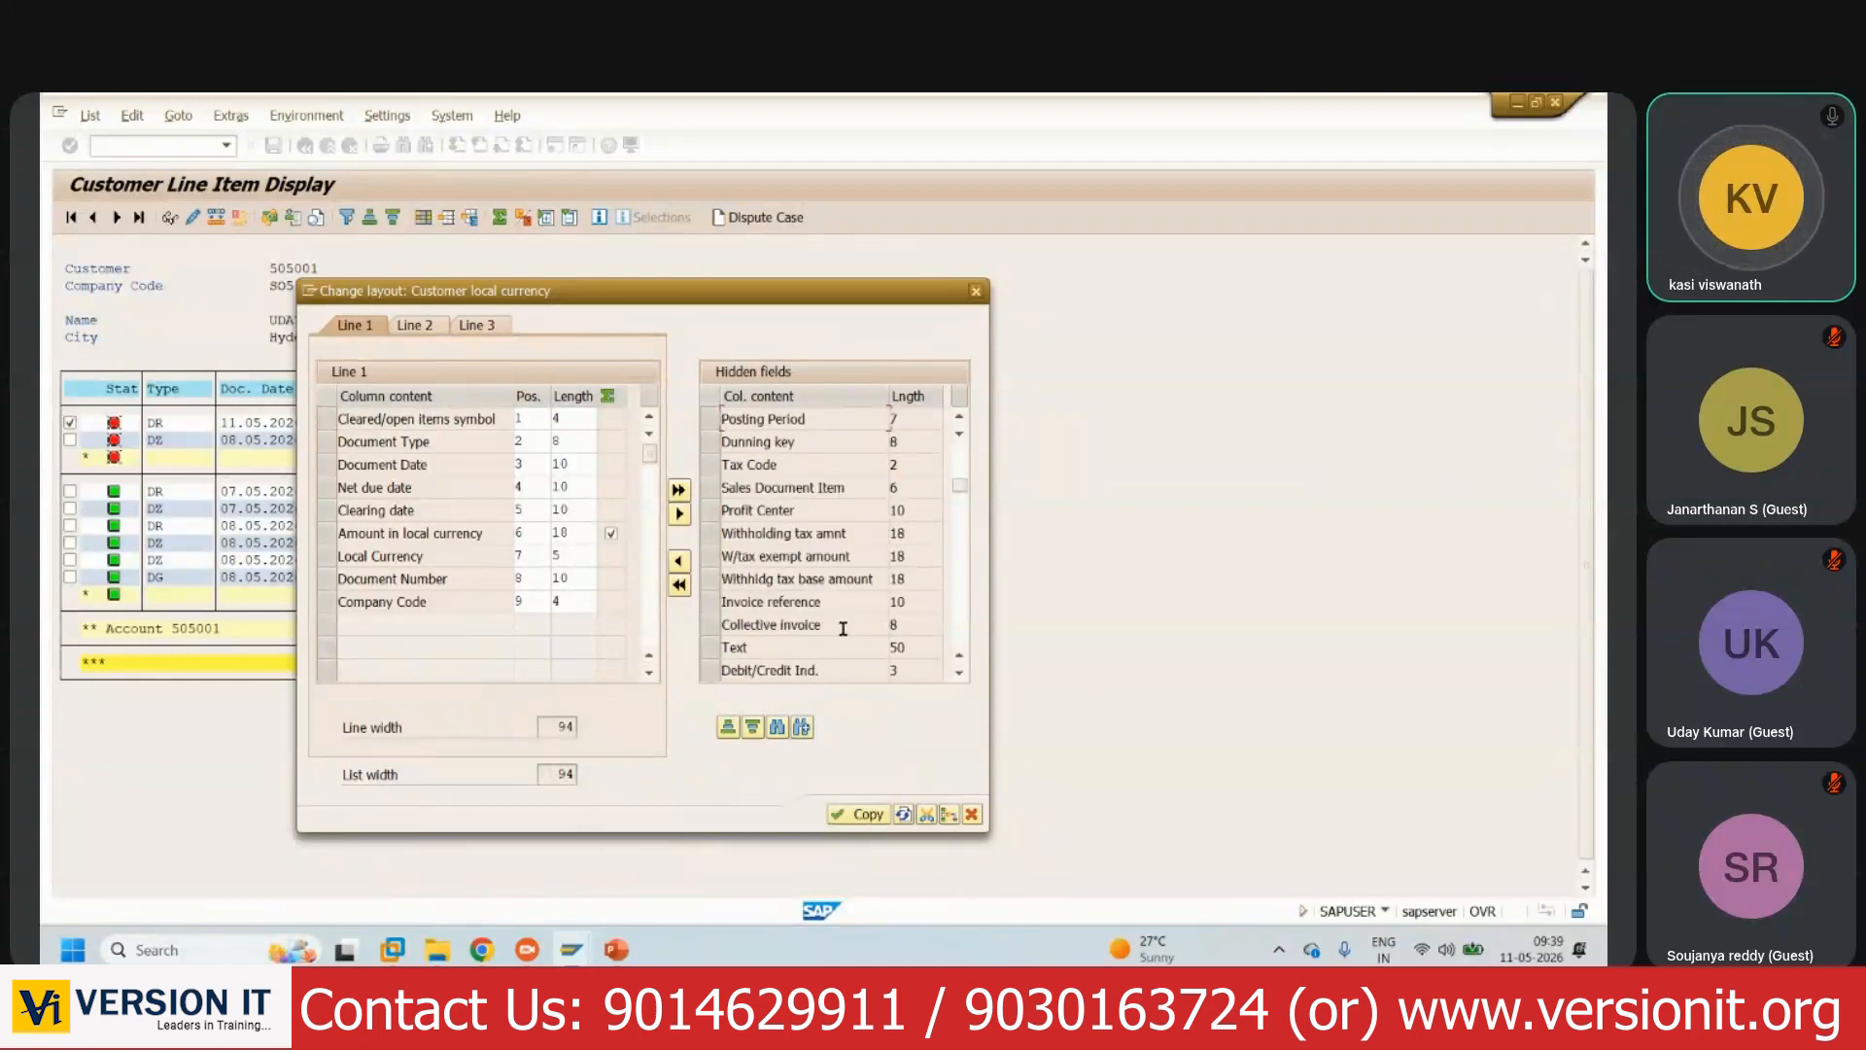
pyautogui.scroll(-1, 843, 628)
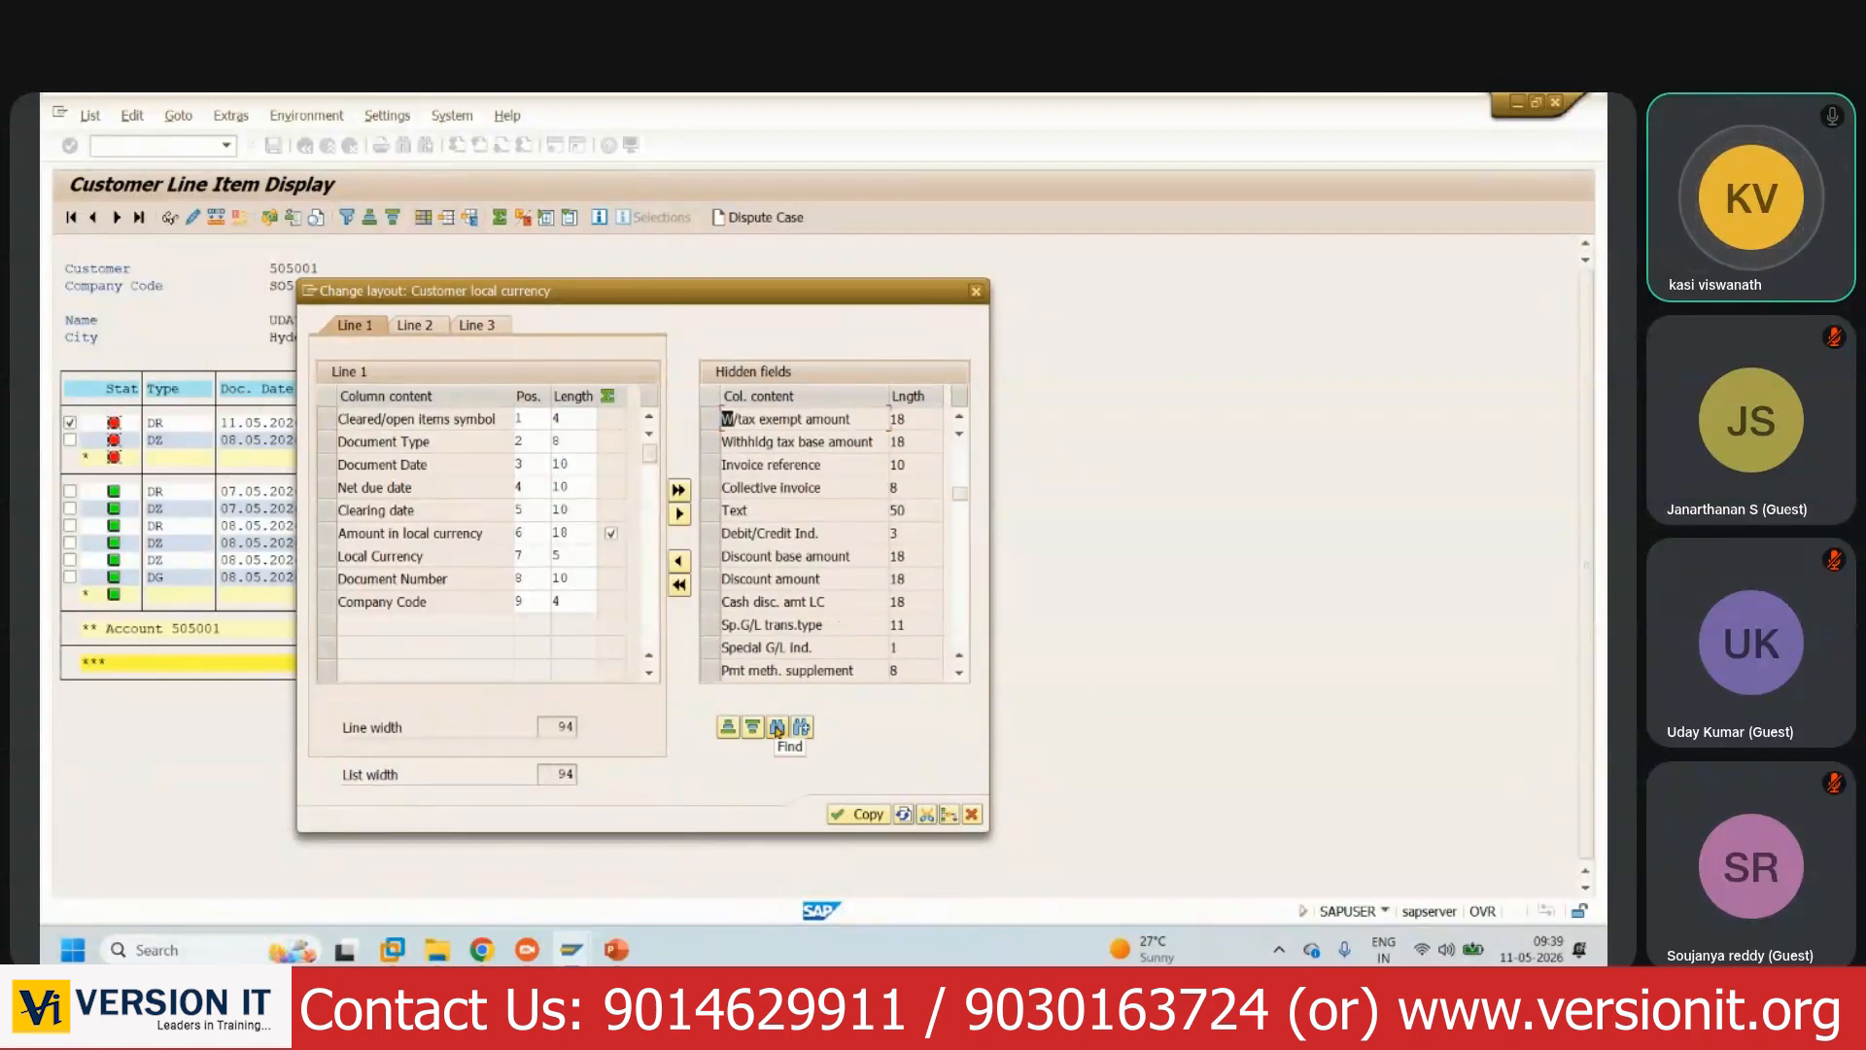
pyautogui.scroll(-1, 775, 628)
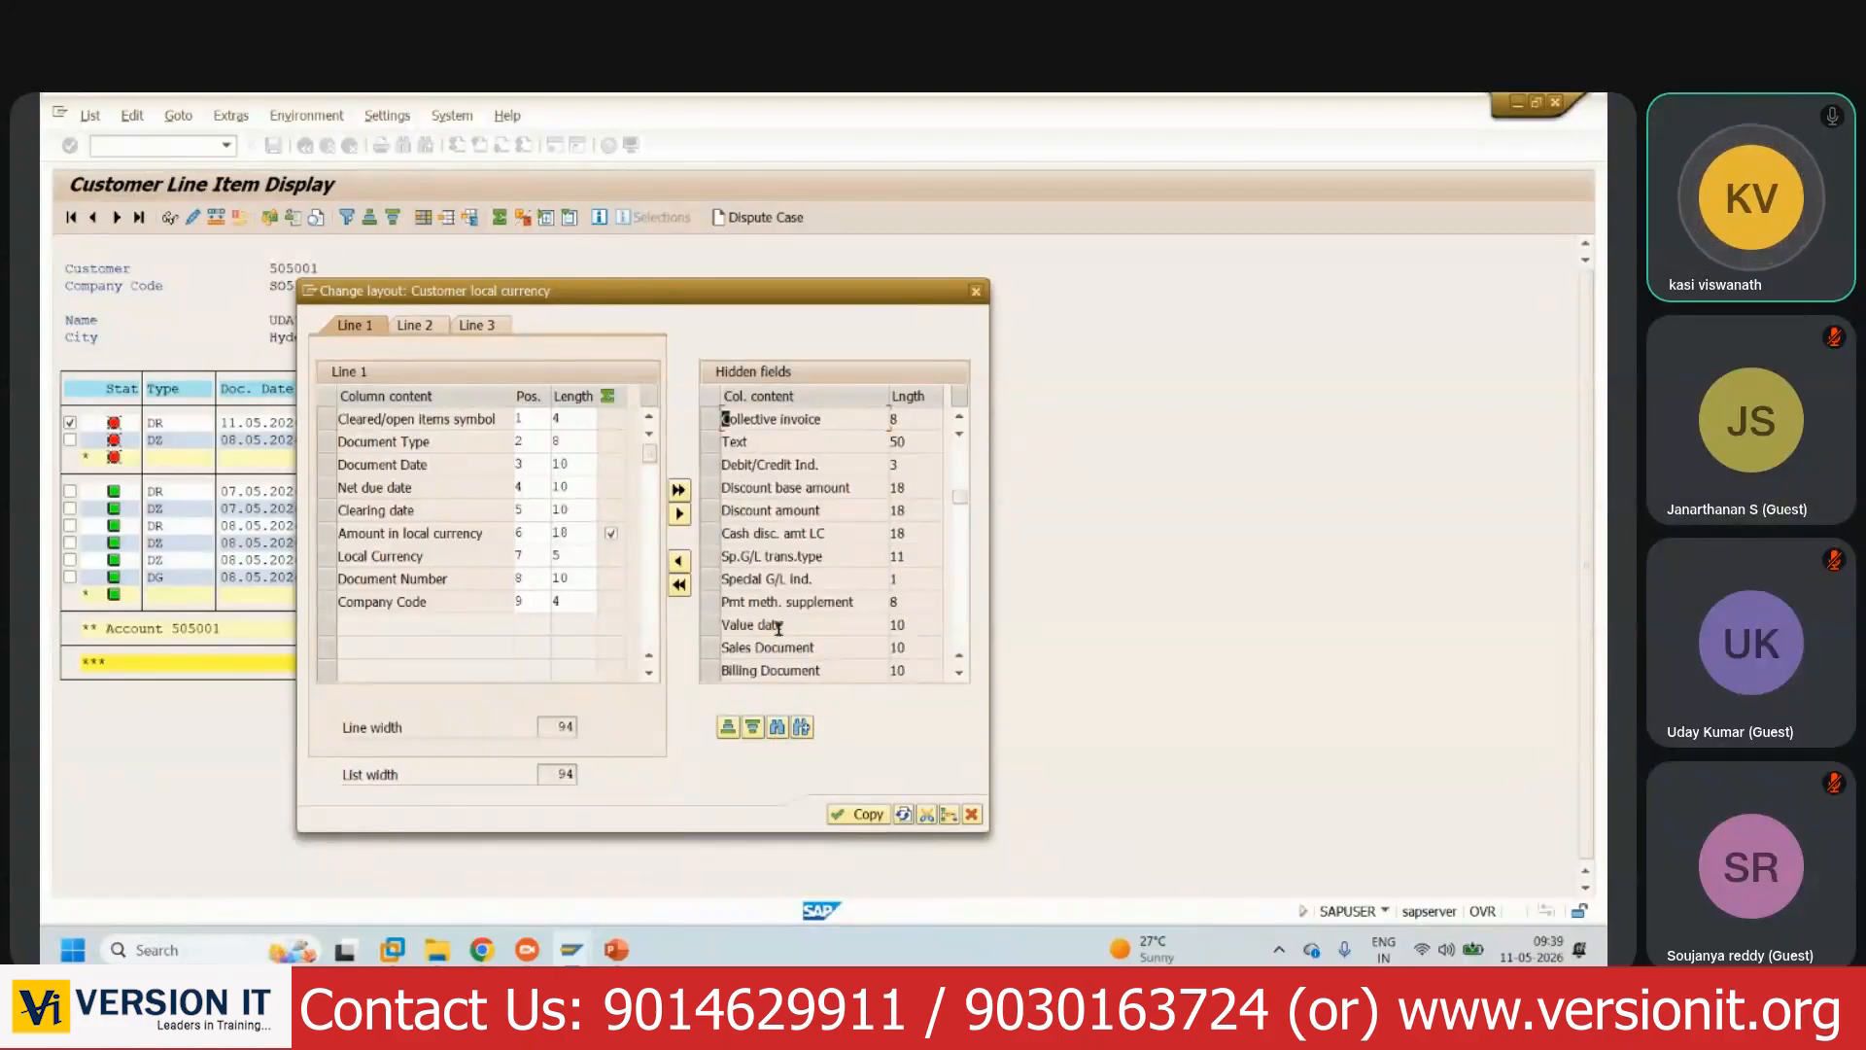
pyautogui.scroll(-2, 799, 608)
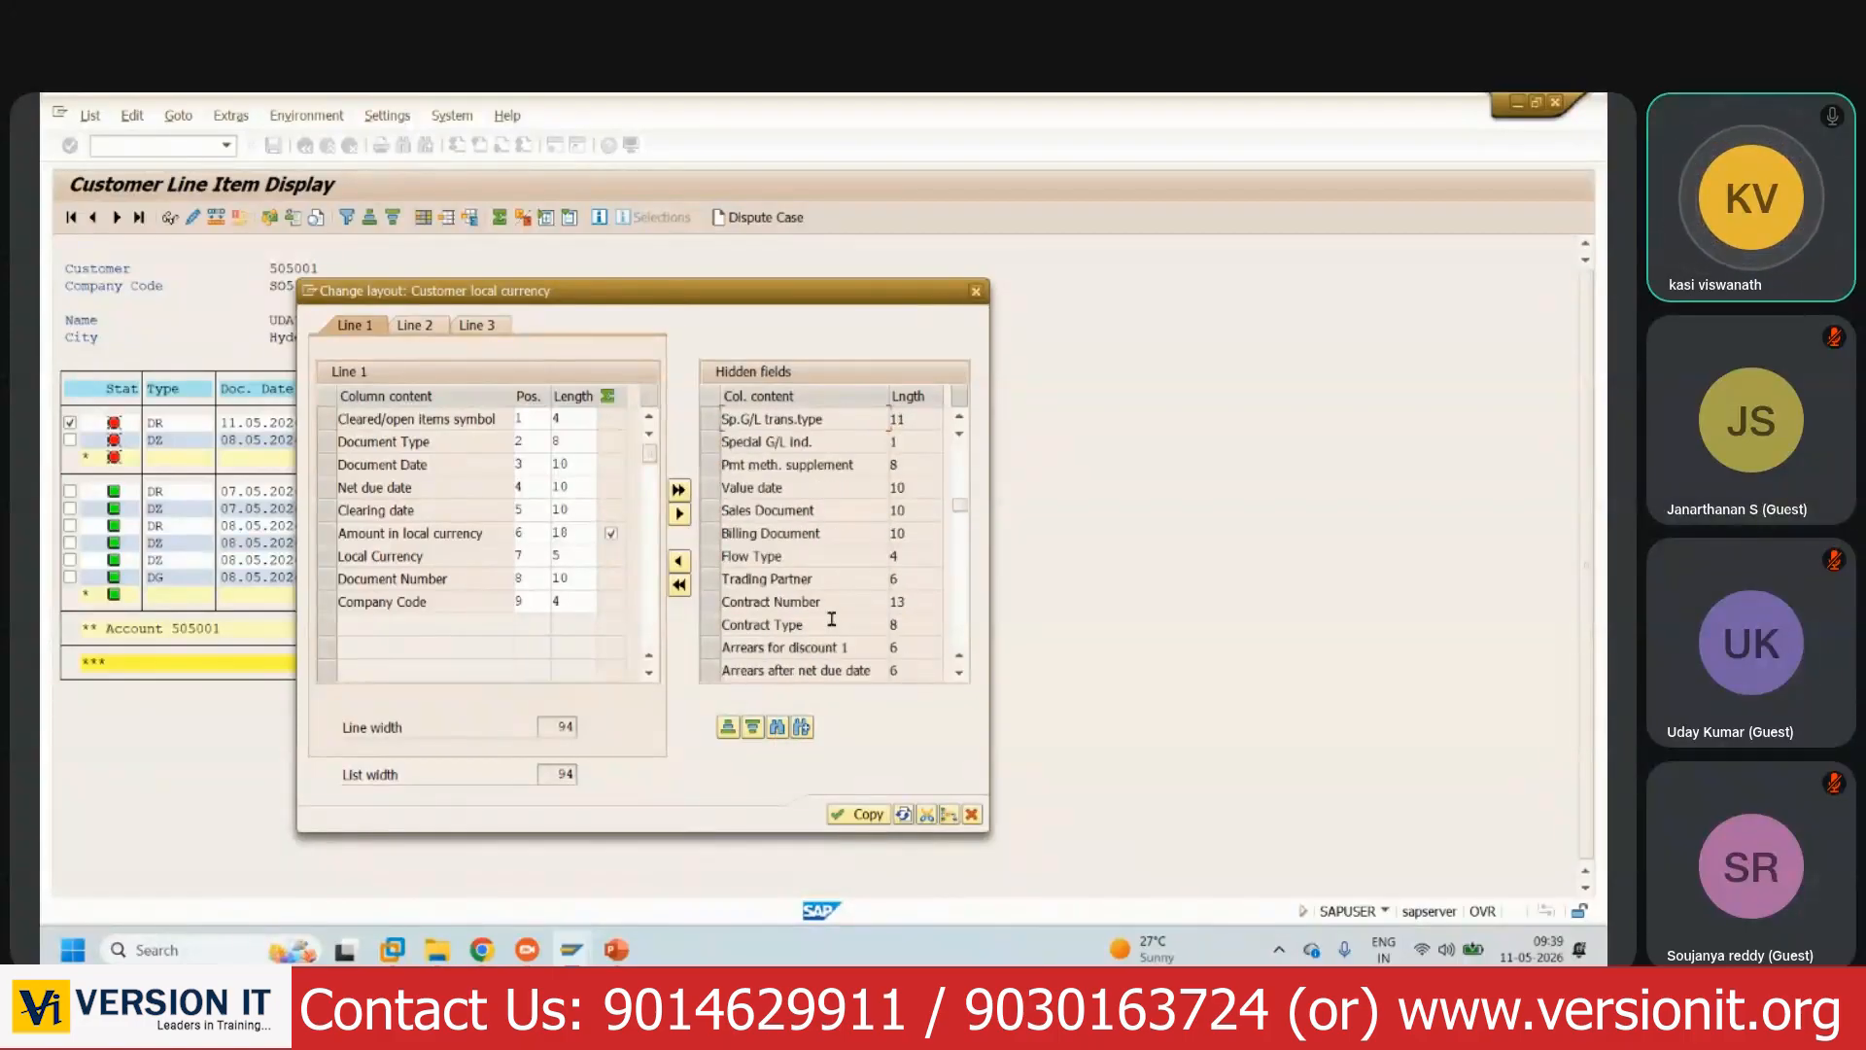
pyautogui.scroll(-2, 832, 619)
pyautogui.scroll(-1, 829, 646)
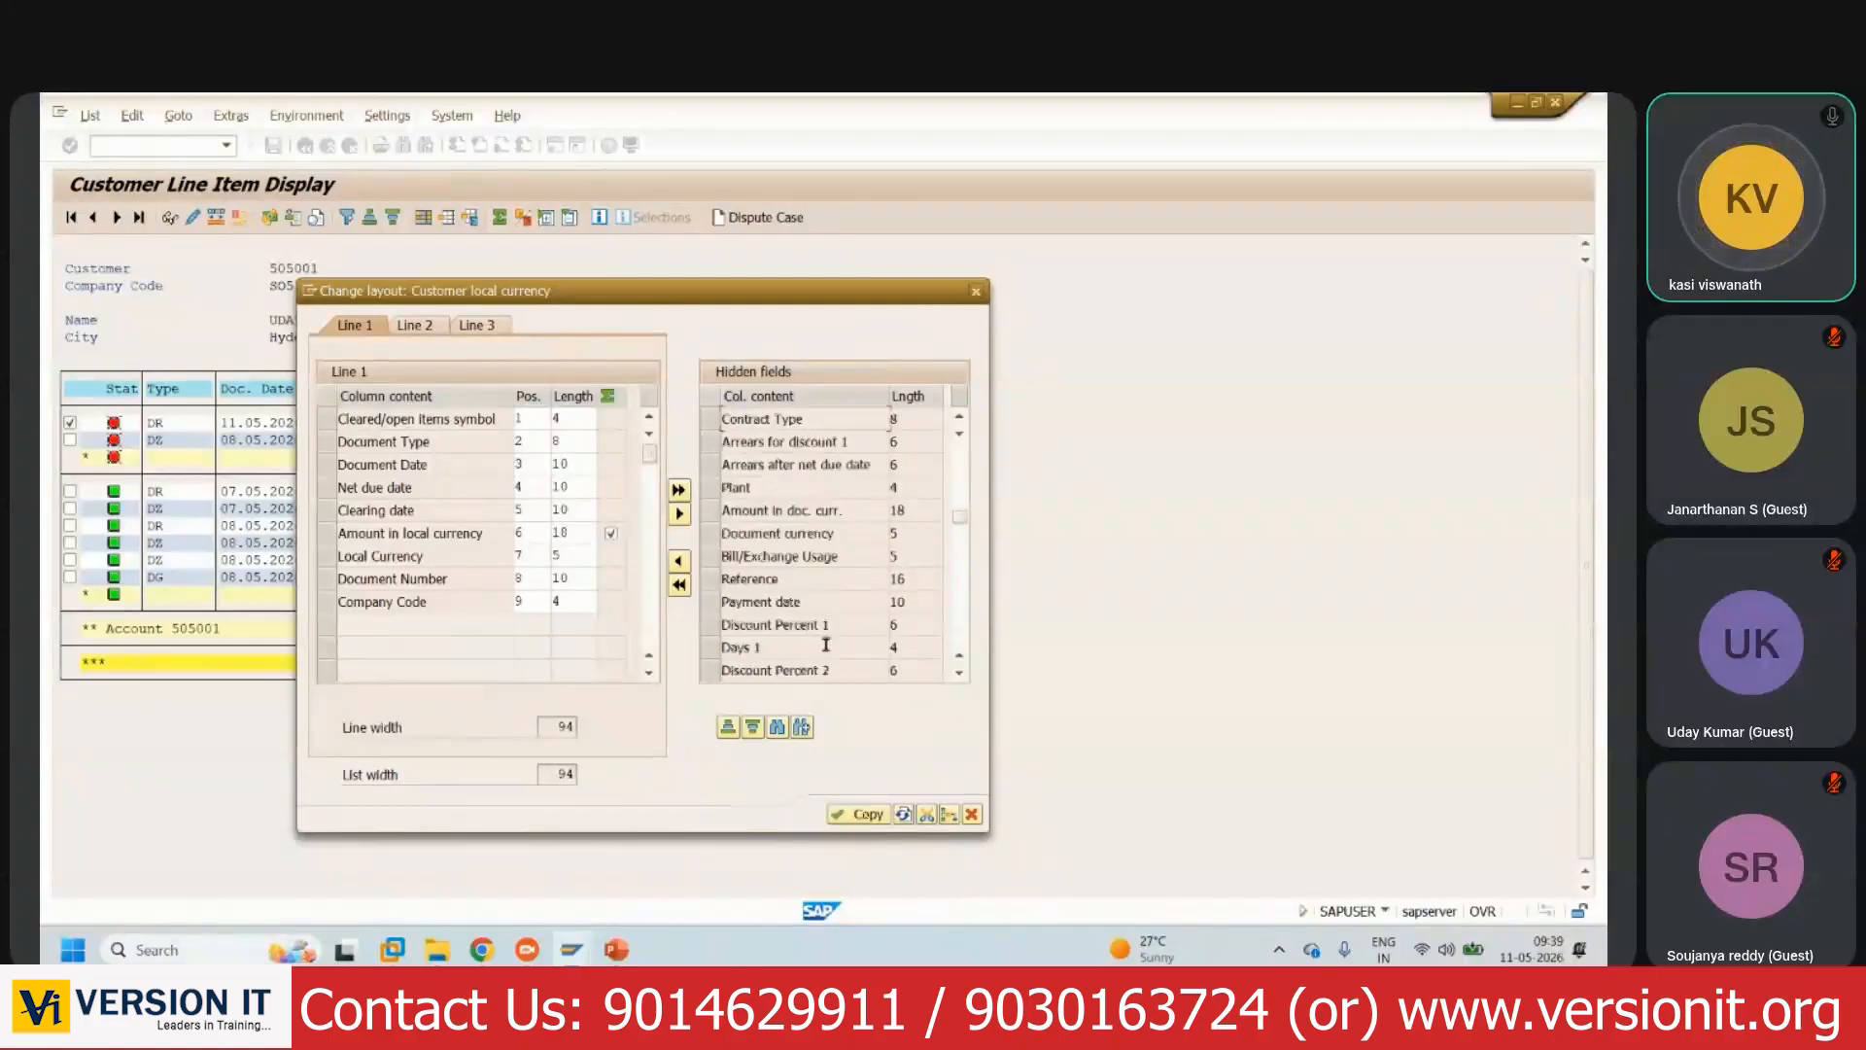
pyautogui.scroll(-1, 835, 609)
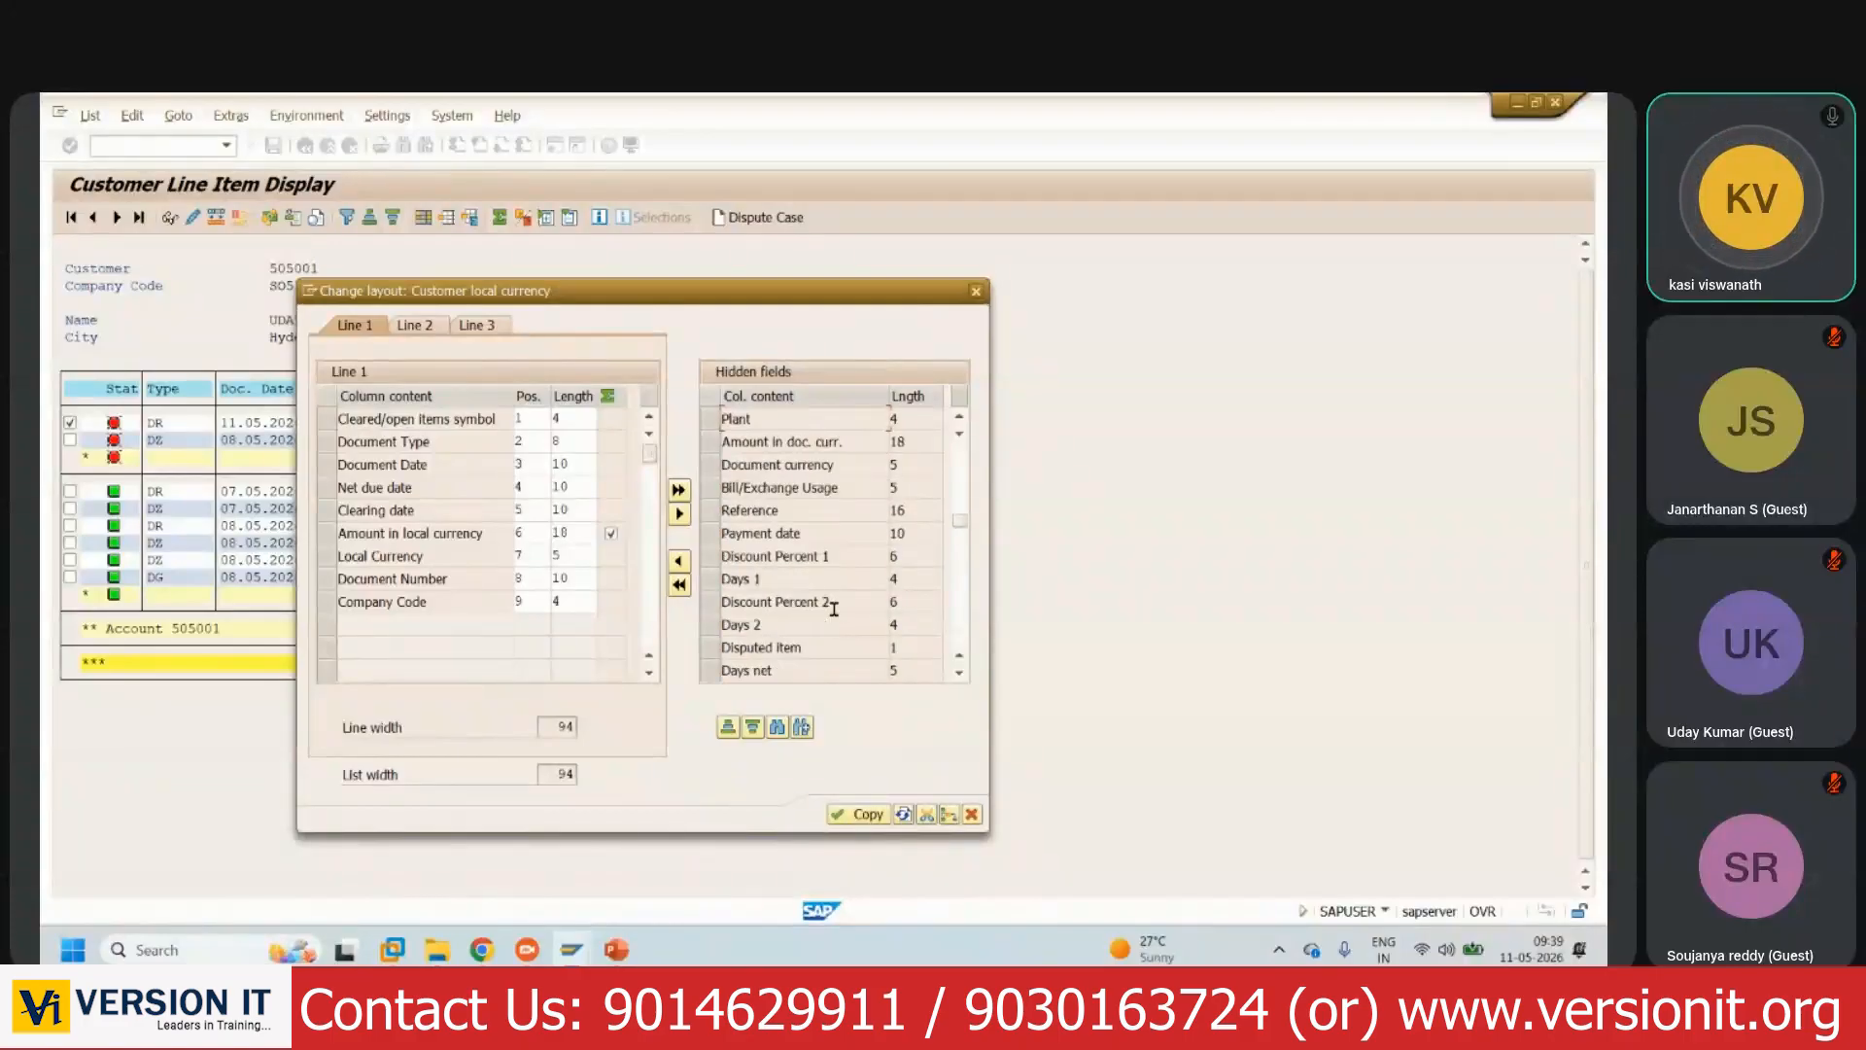
pyautogui.scroll(-1, 842, 607)
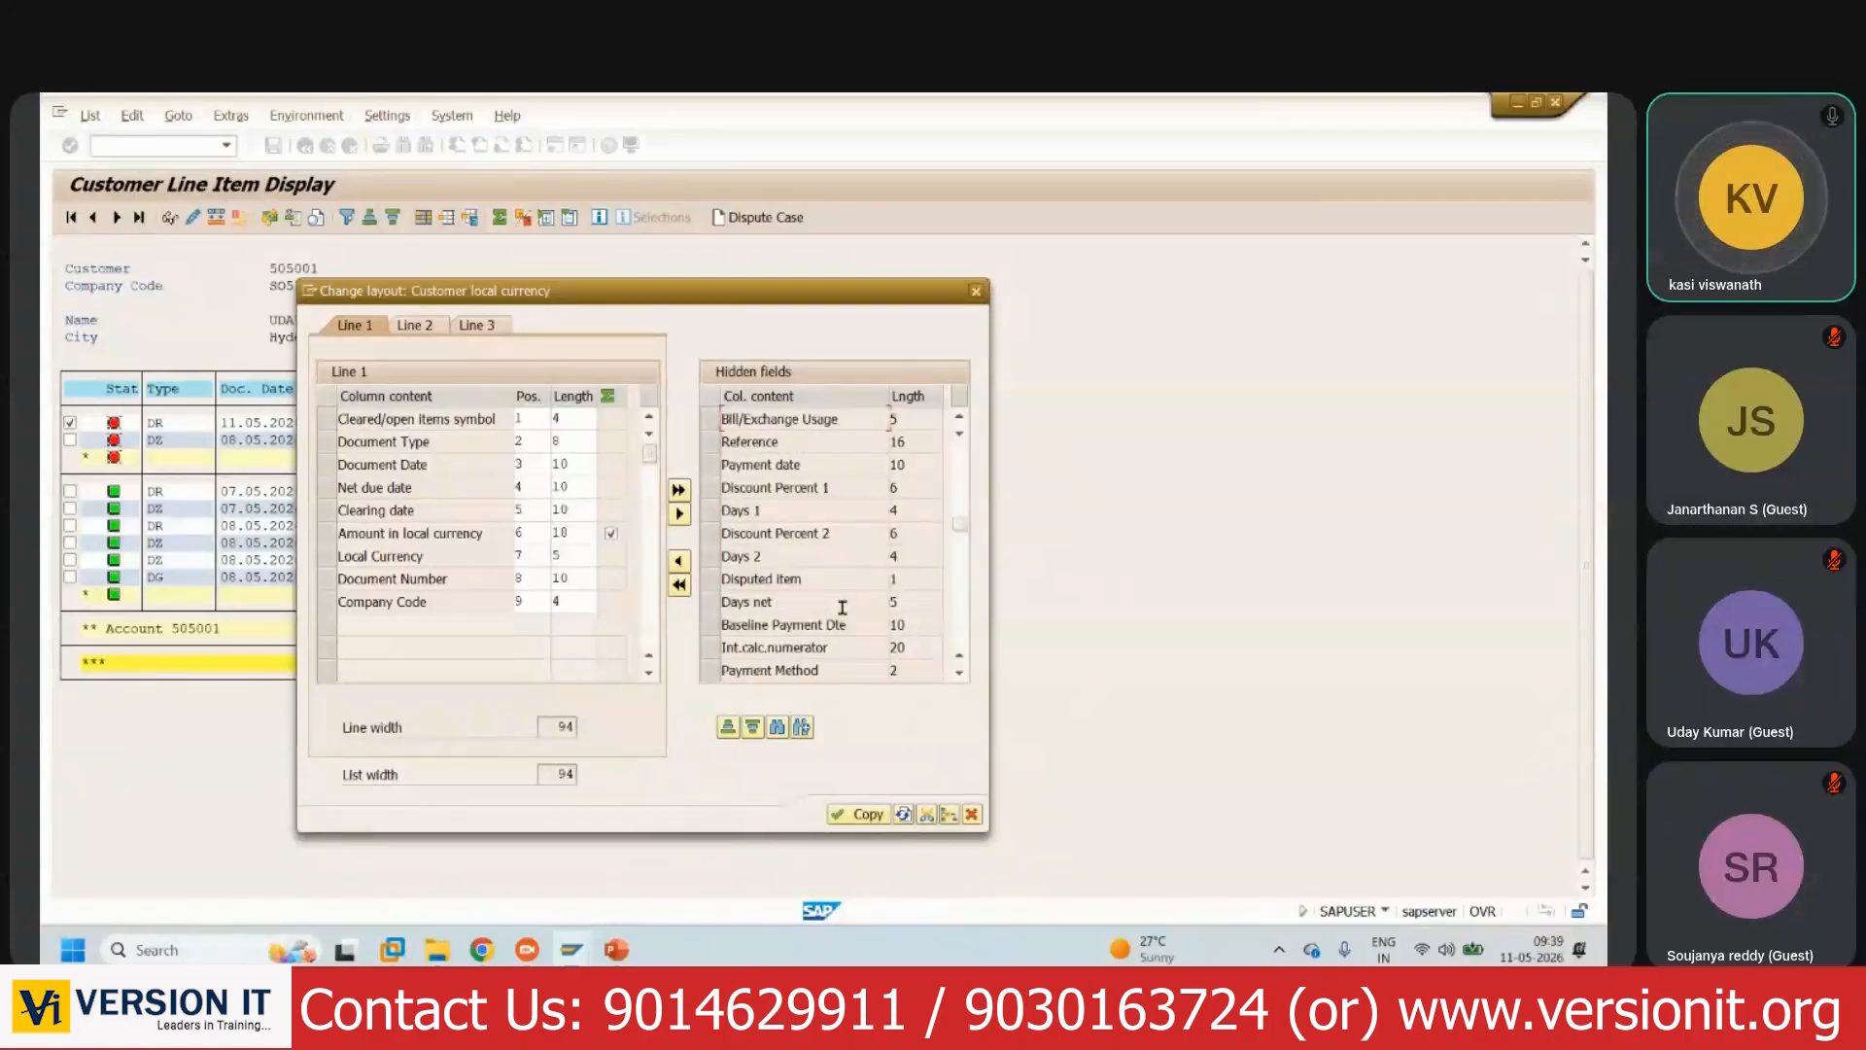
pyautogui.click(711, 602)
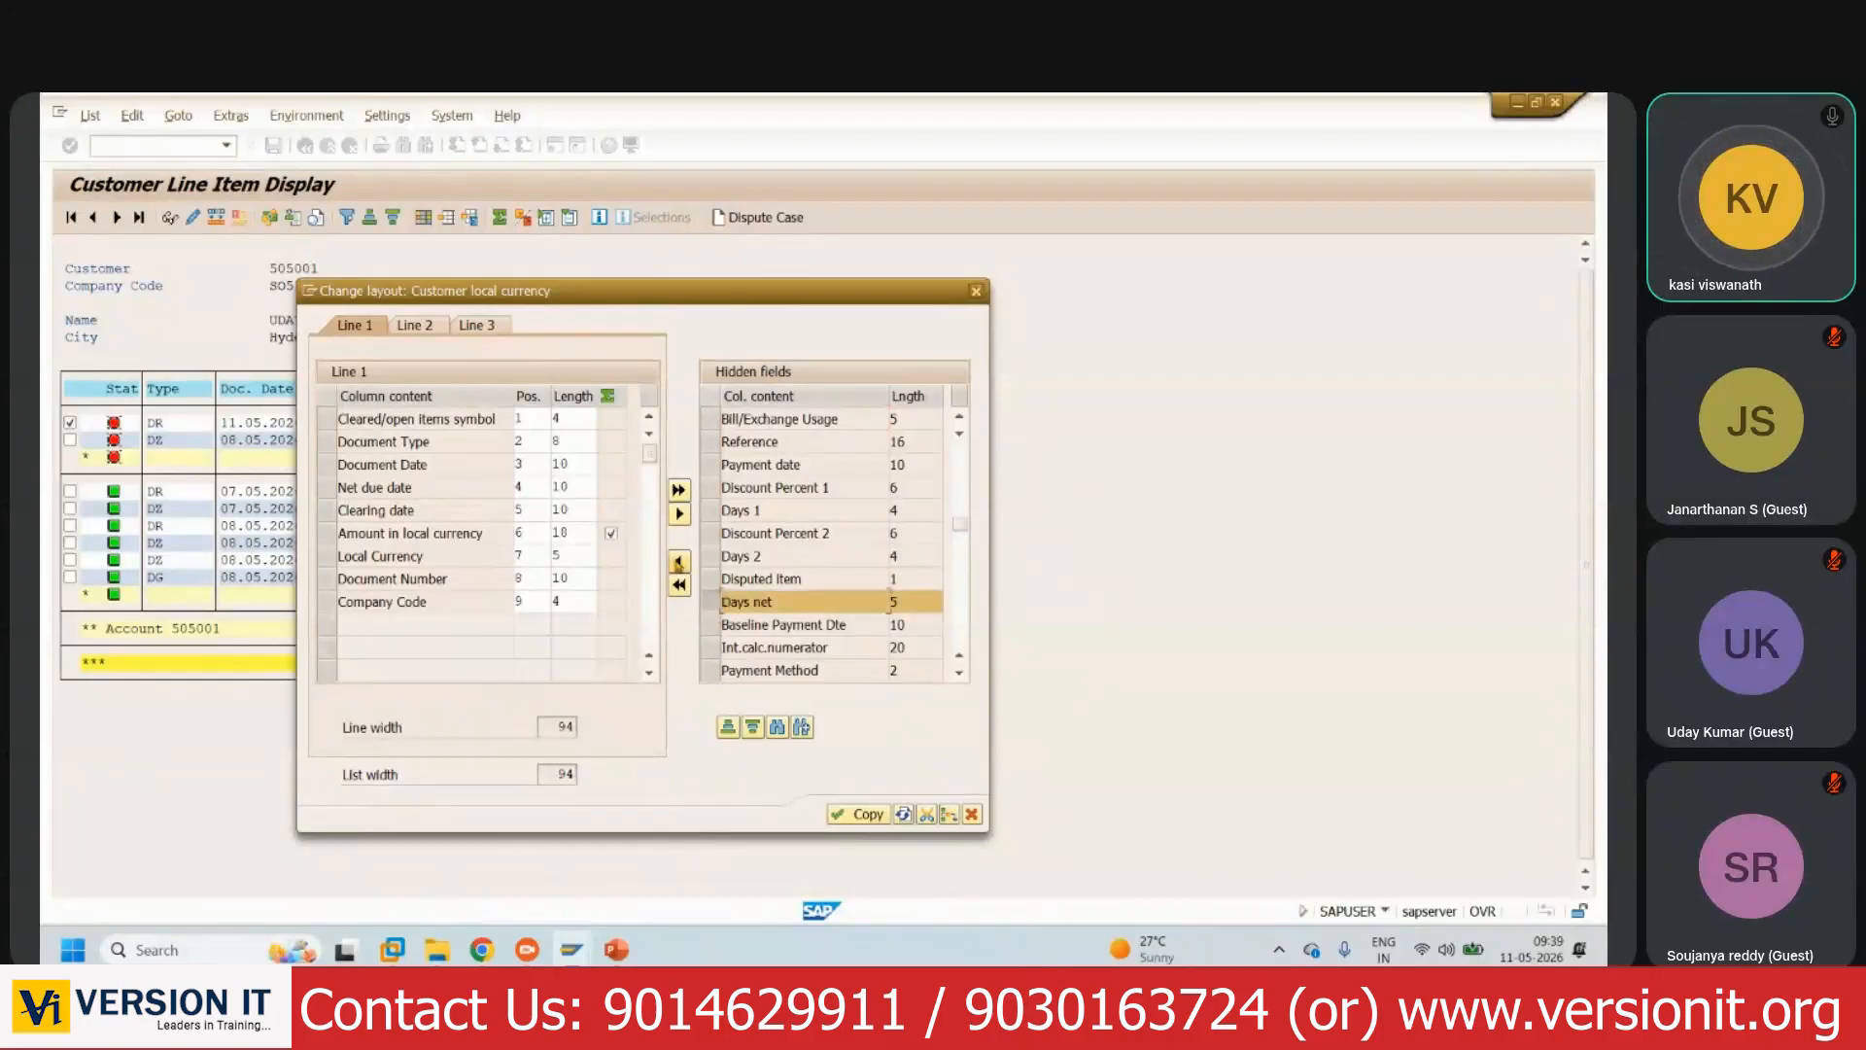
pyautogui.click(676, 563)
# - Add Payment Method and Terms of Payment columns, apply the layout, and return to selection
pyautogui.moveTo(741, 293); pyautogui.dragTo(790, 321)
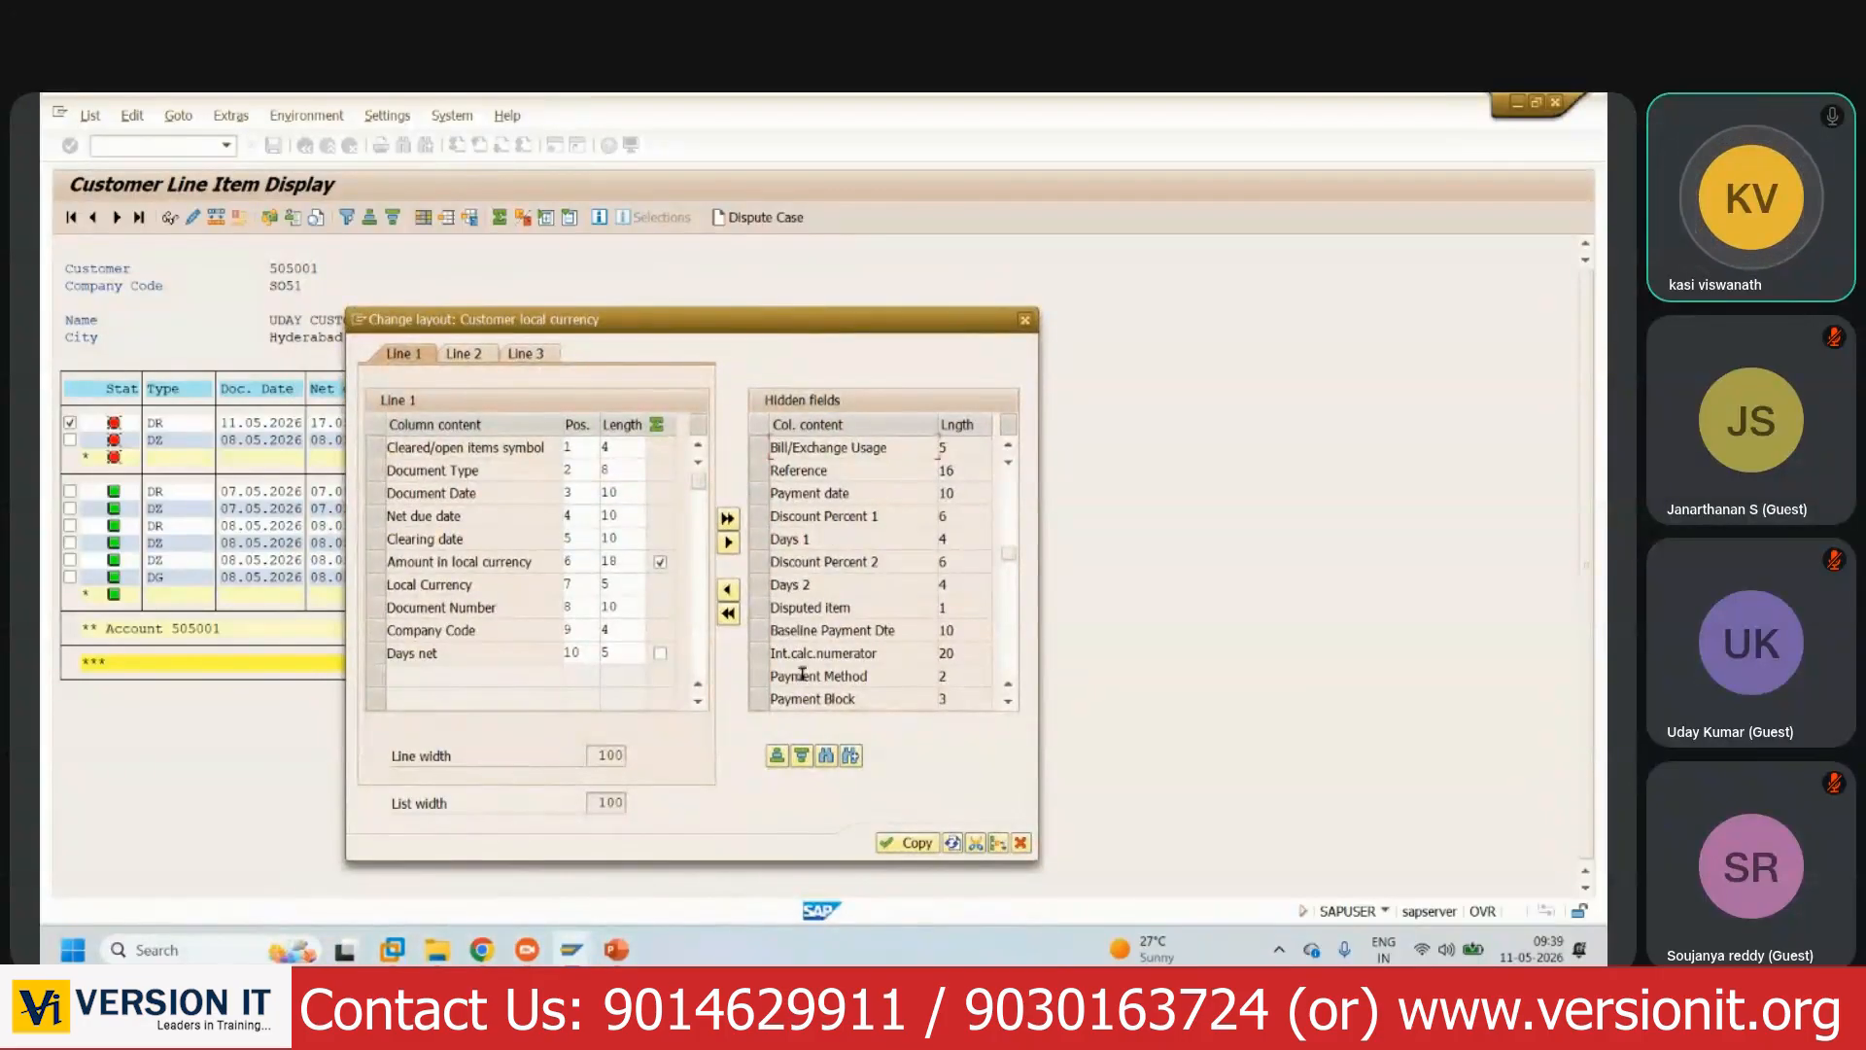
pyautogui.click(765, 685)
pyautogui.click(727, 589)
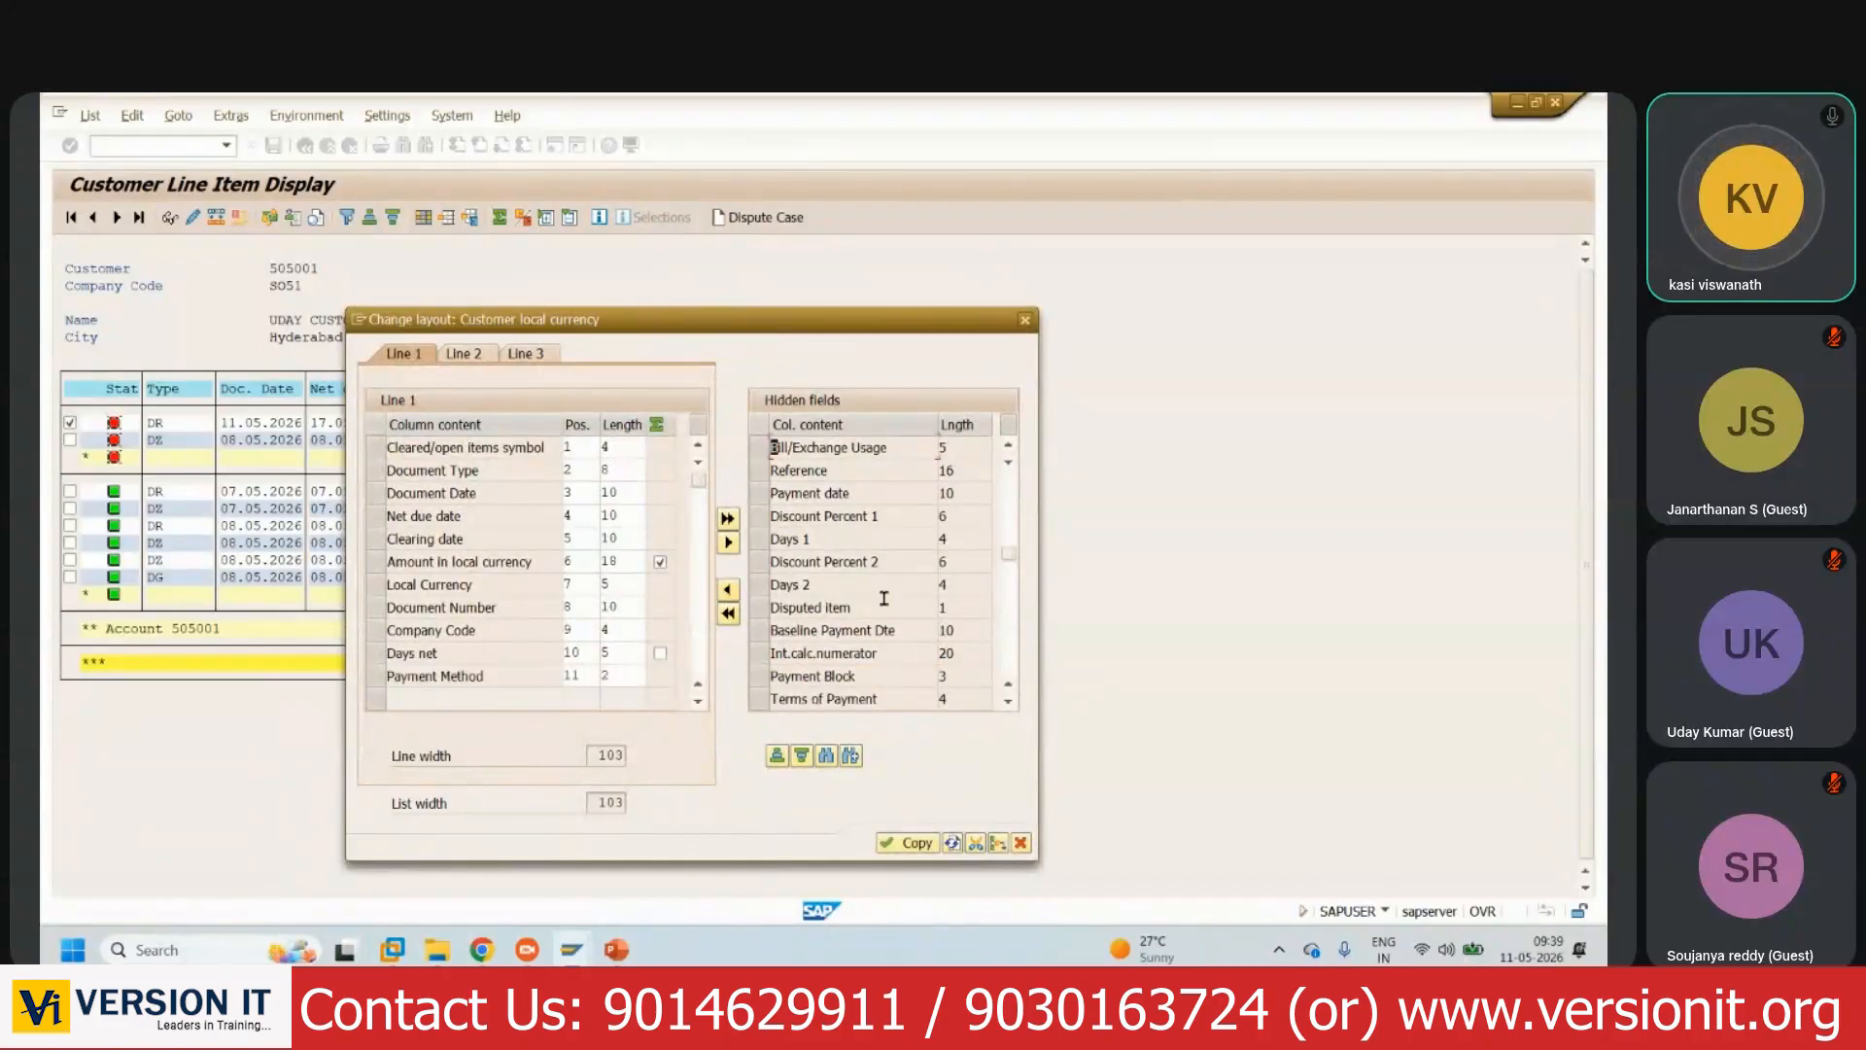
pyautogui.scroll(-1, 884, 597)
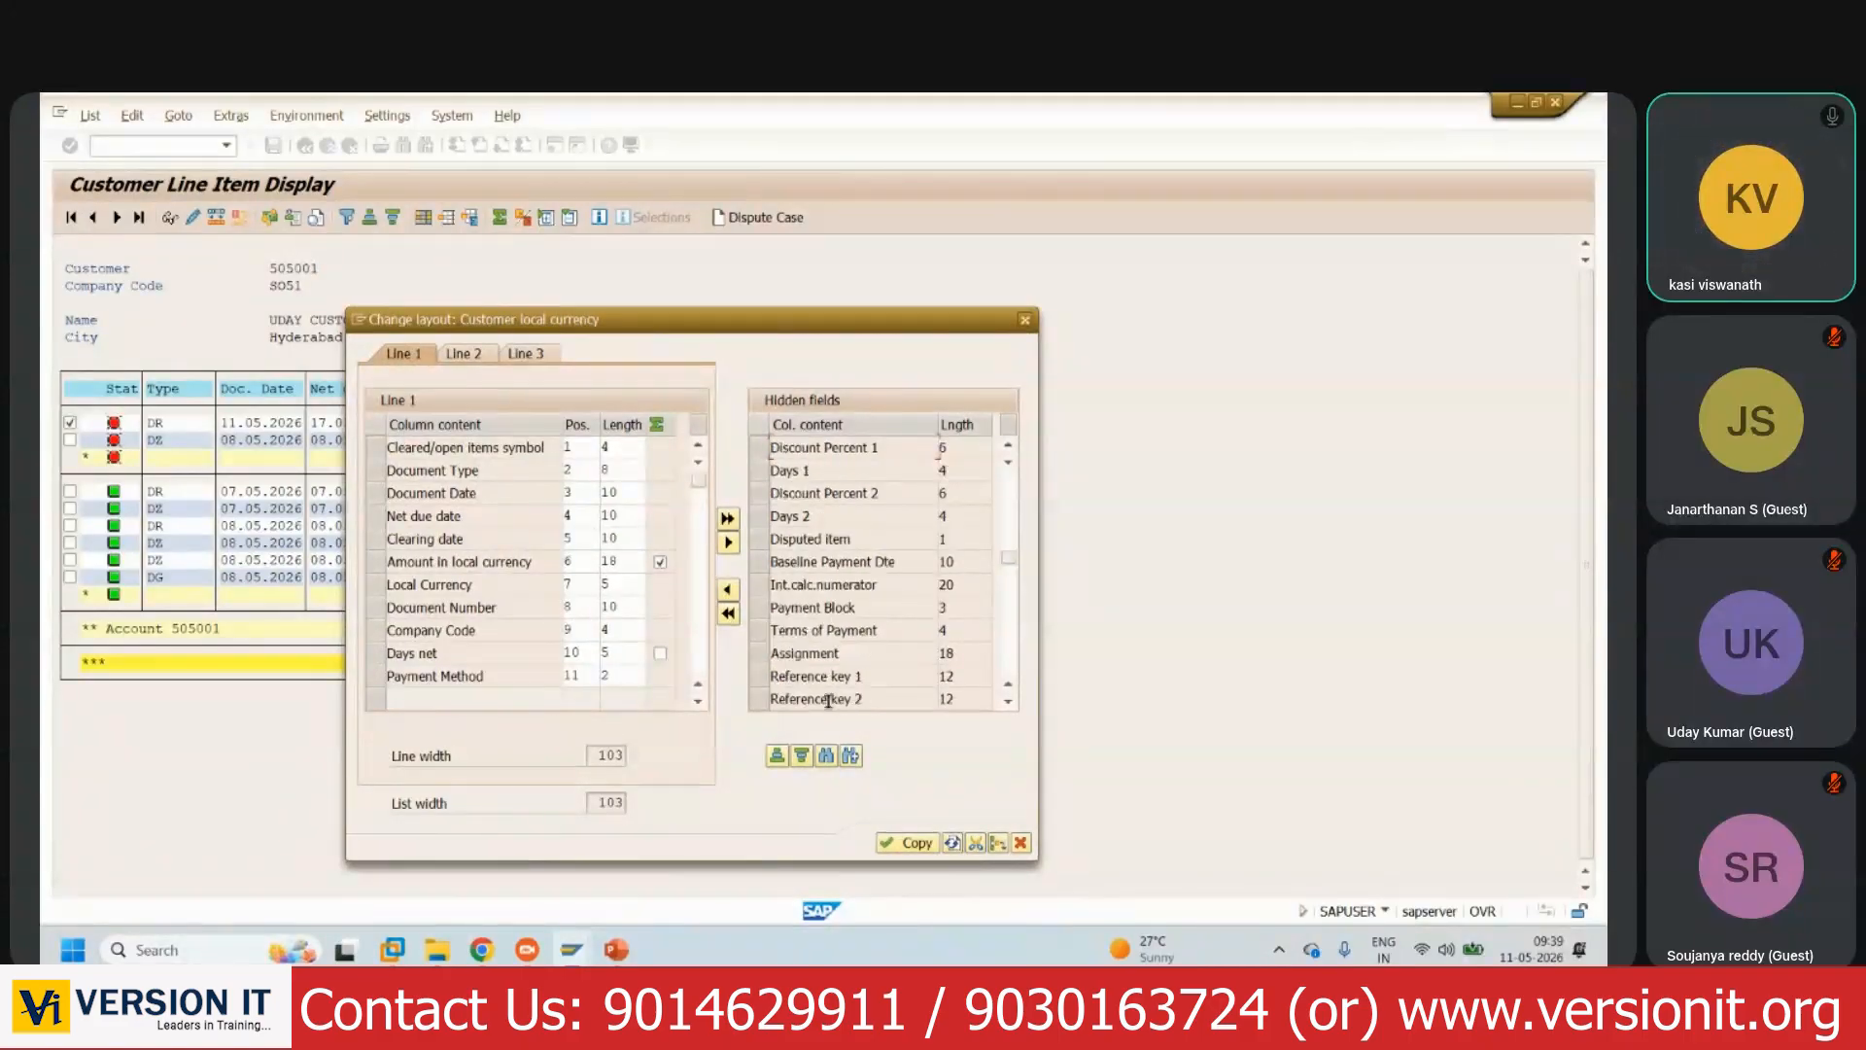
pyautogui.click(765, 630)
pyautogui.click(727, 589)
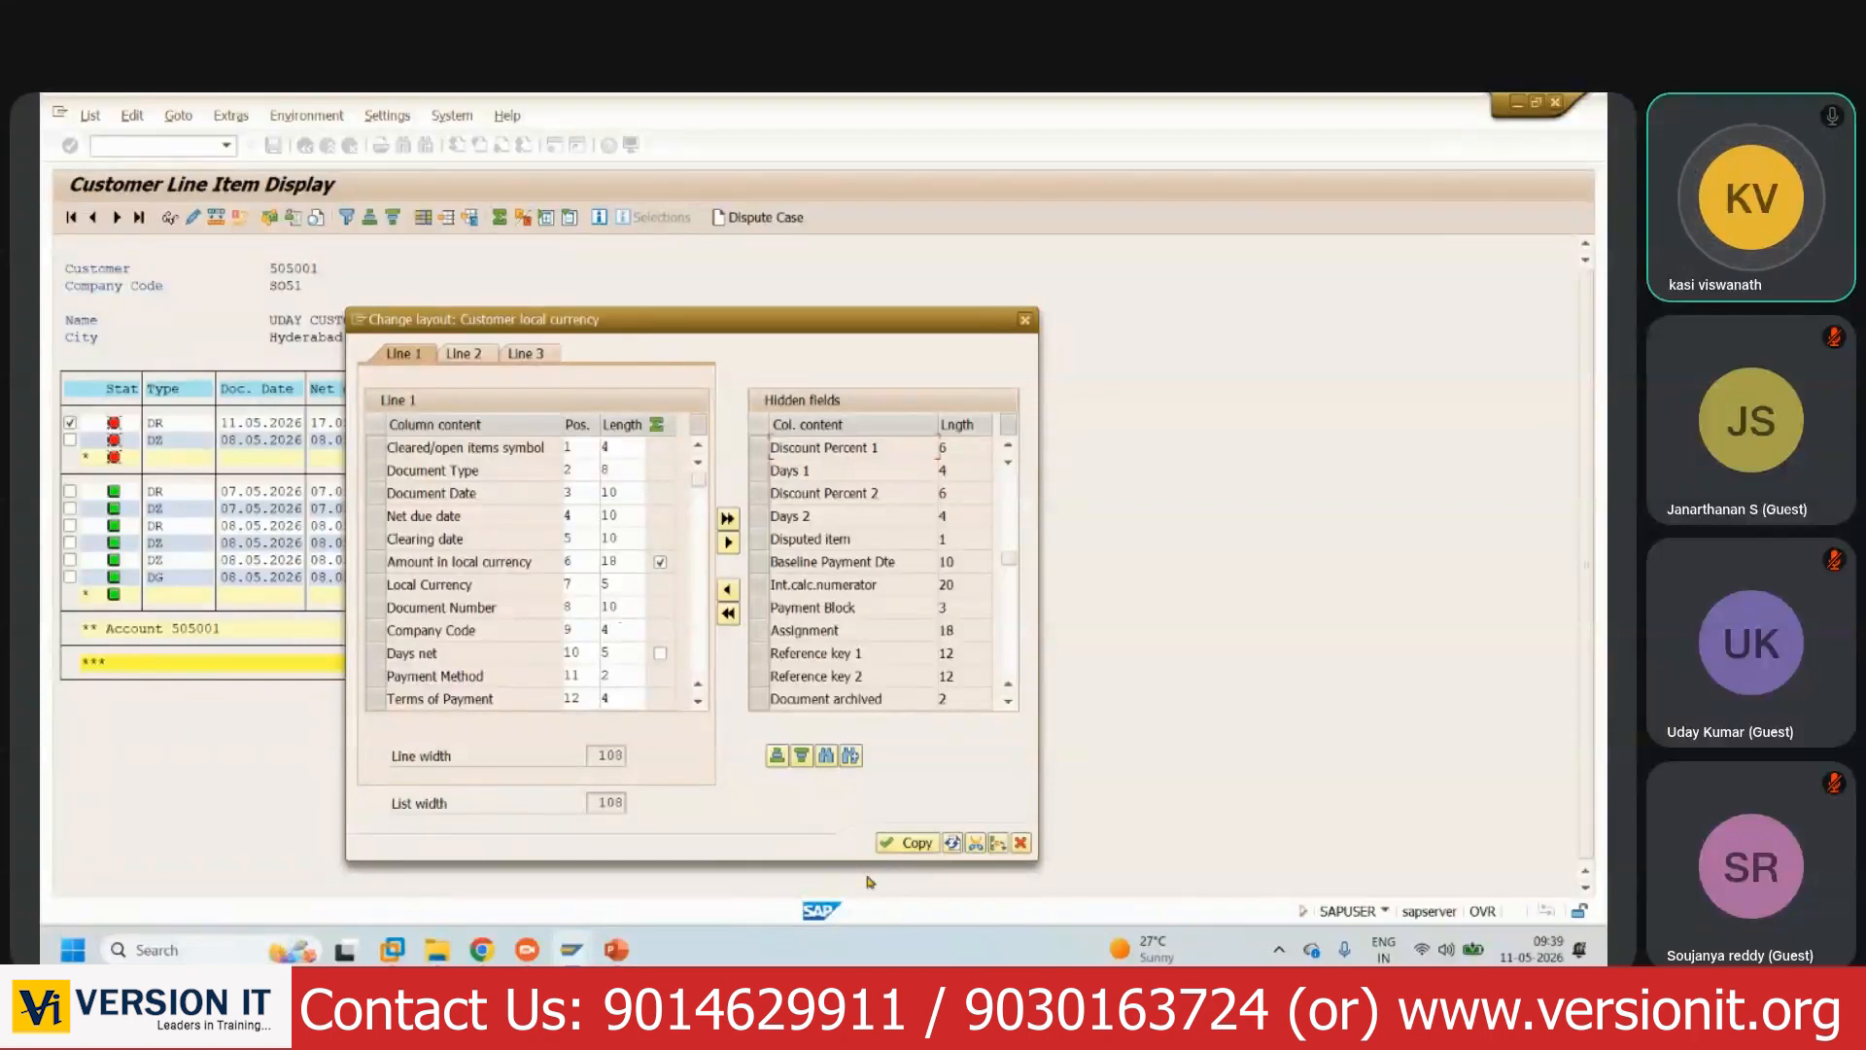
pyautogui.click(914, 844)
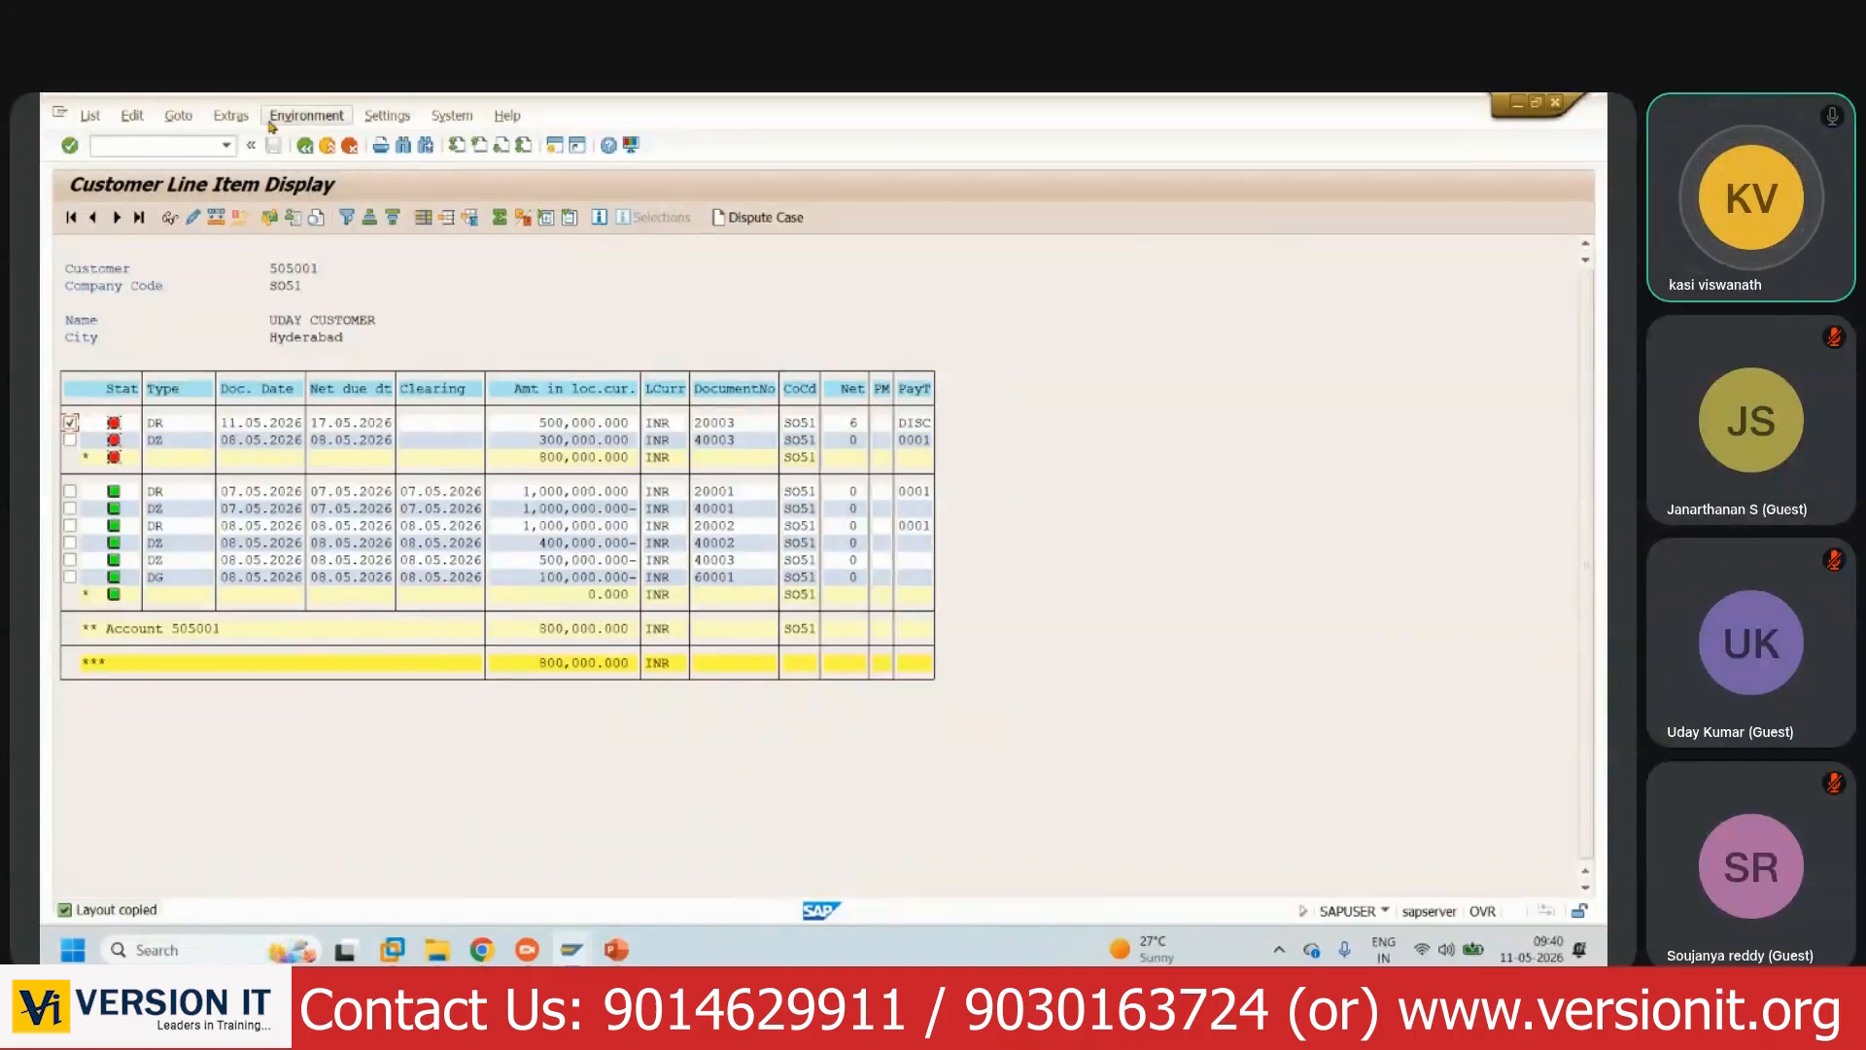
pyautogui.click(305, 146)
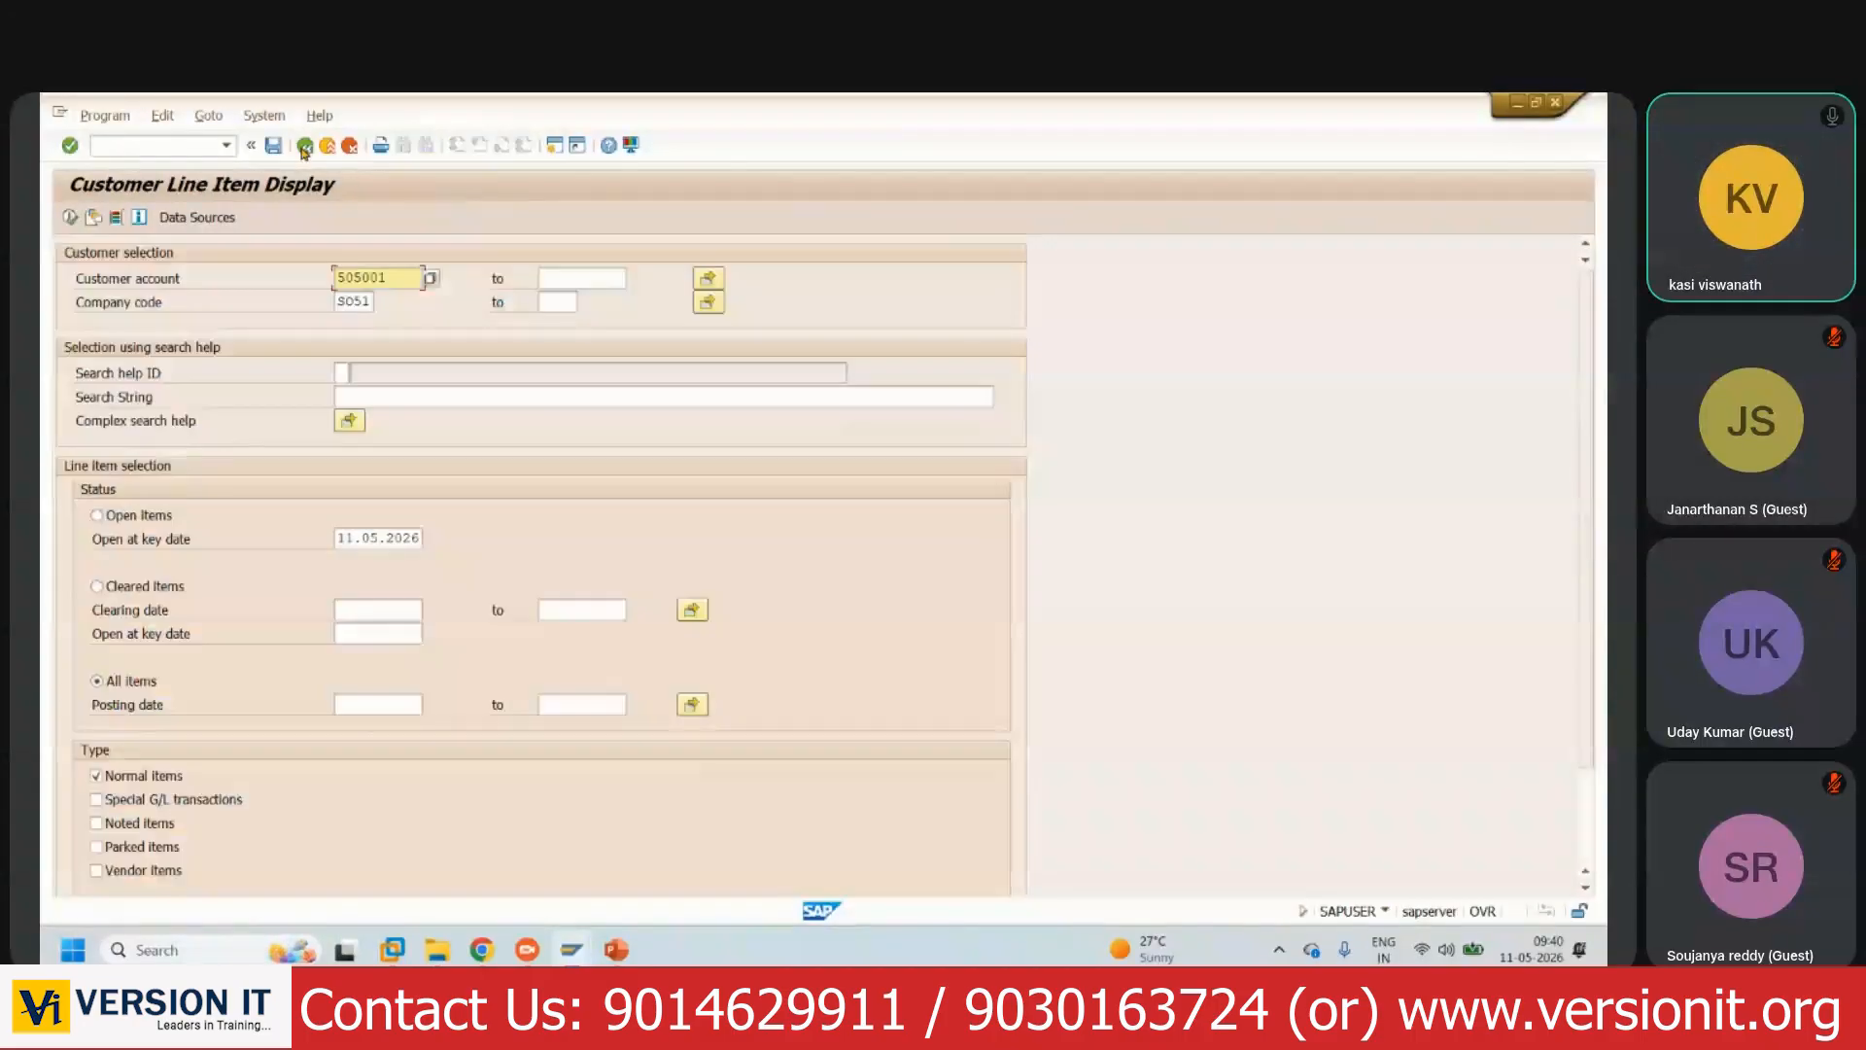
# - Colour the 'Customer Receipts: F-28' line red on the Test Case 7 slide
pyautogui.click(616, 950)
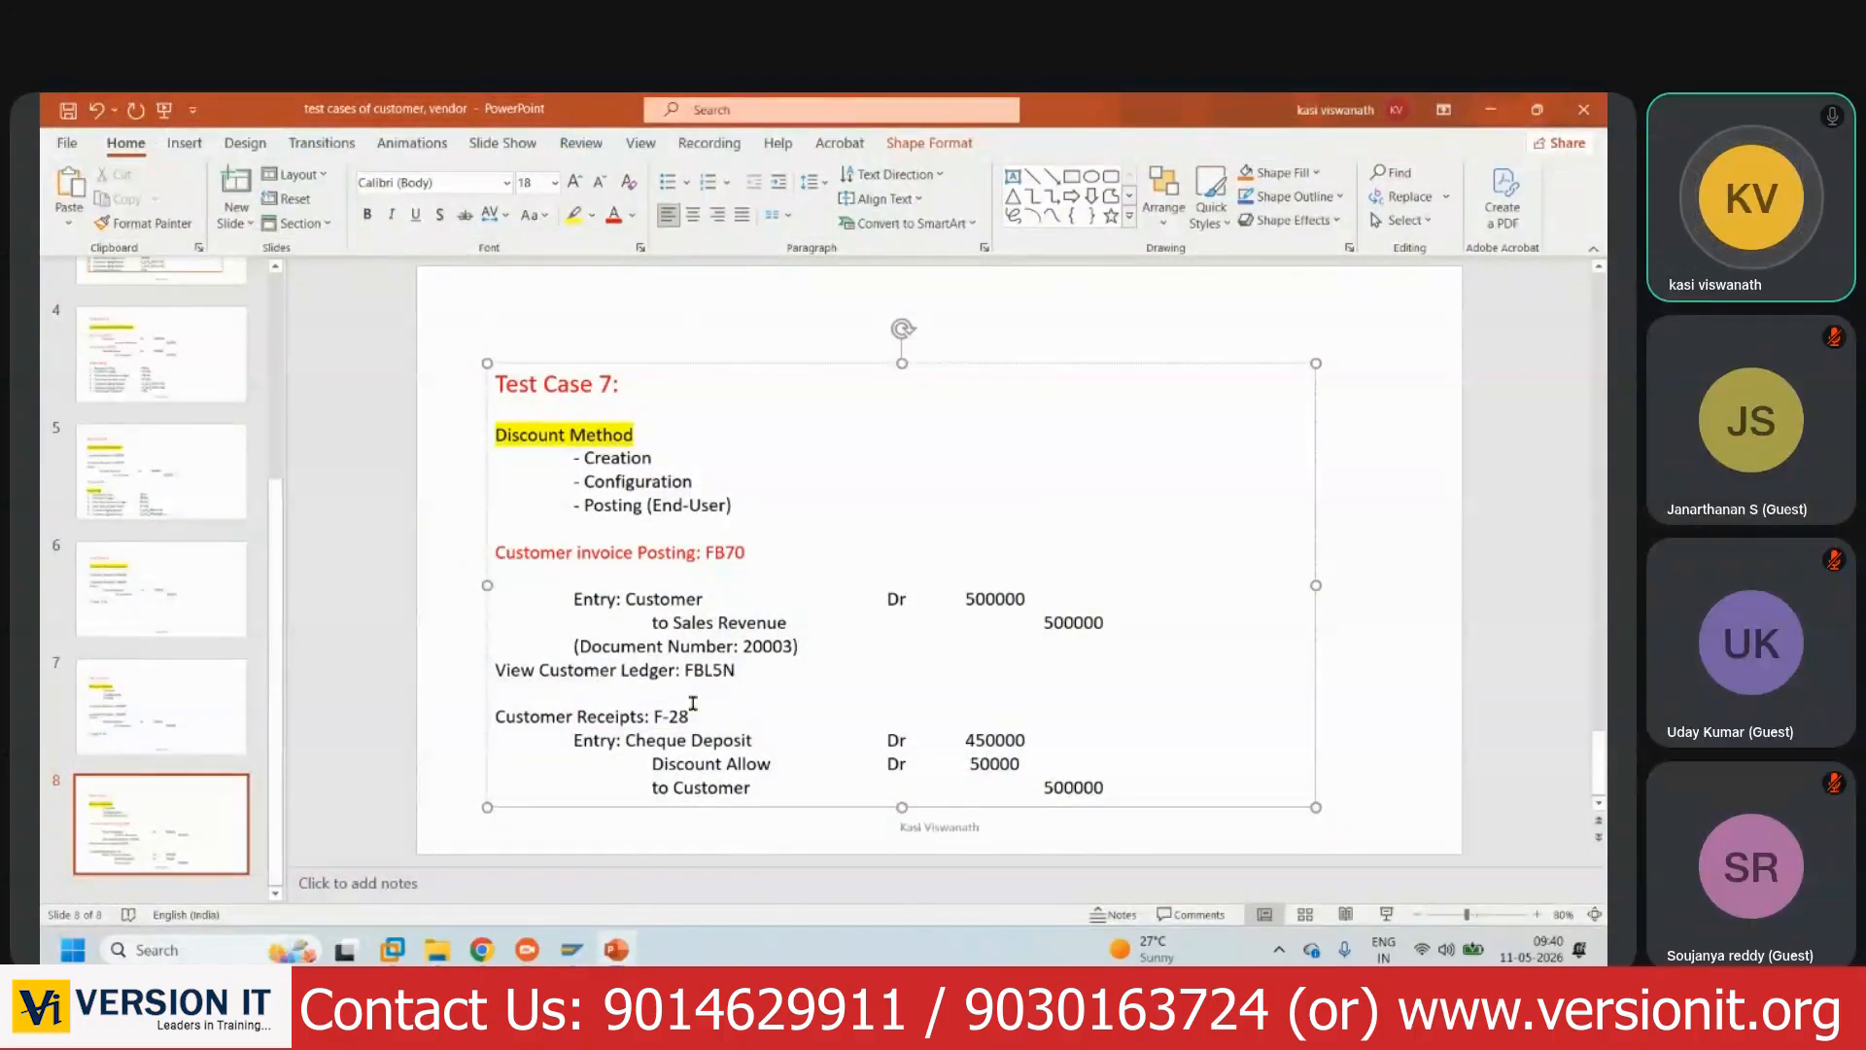
pyautogui.moveTo(708, 716); pyautogui.dragTo(496, 720)
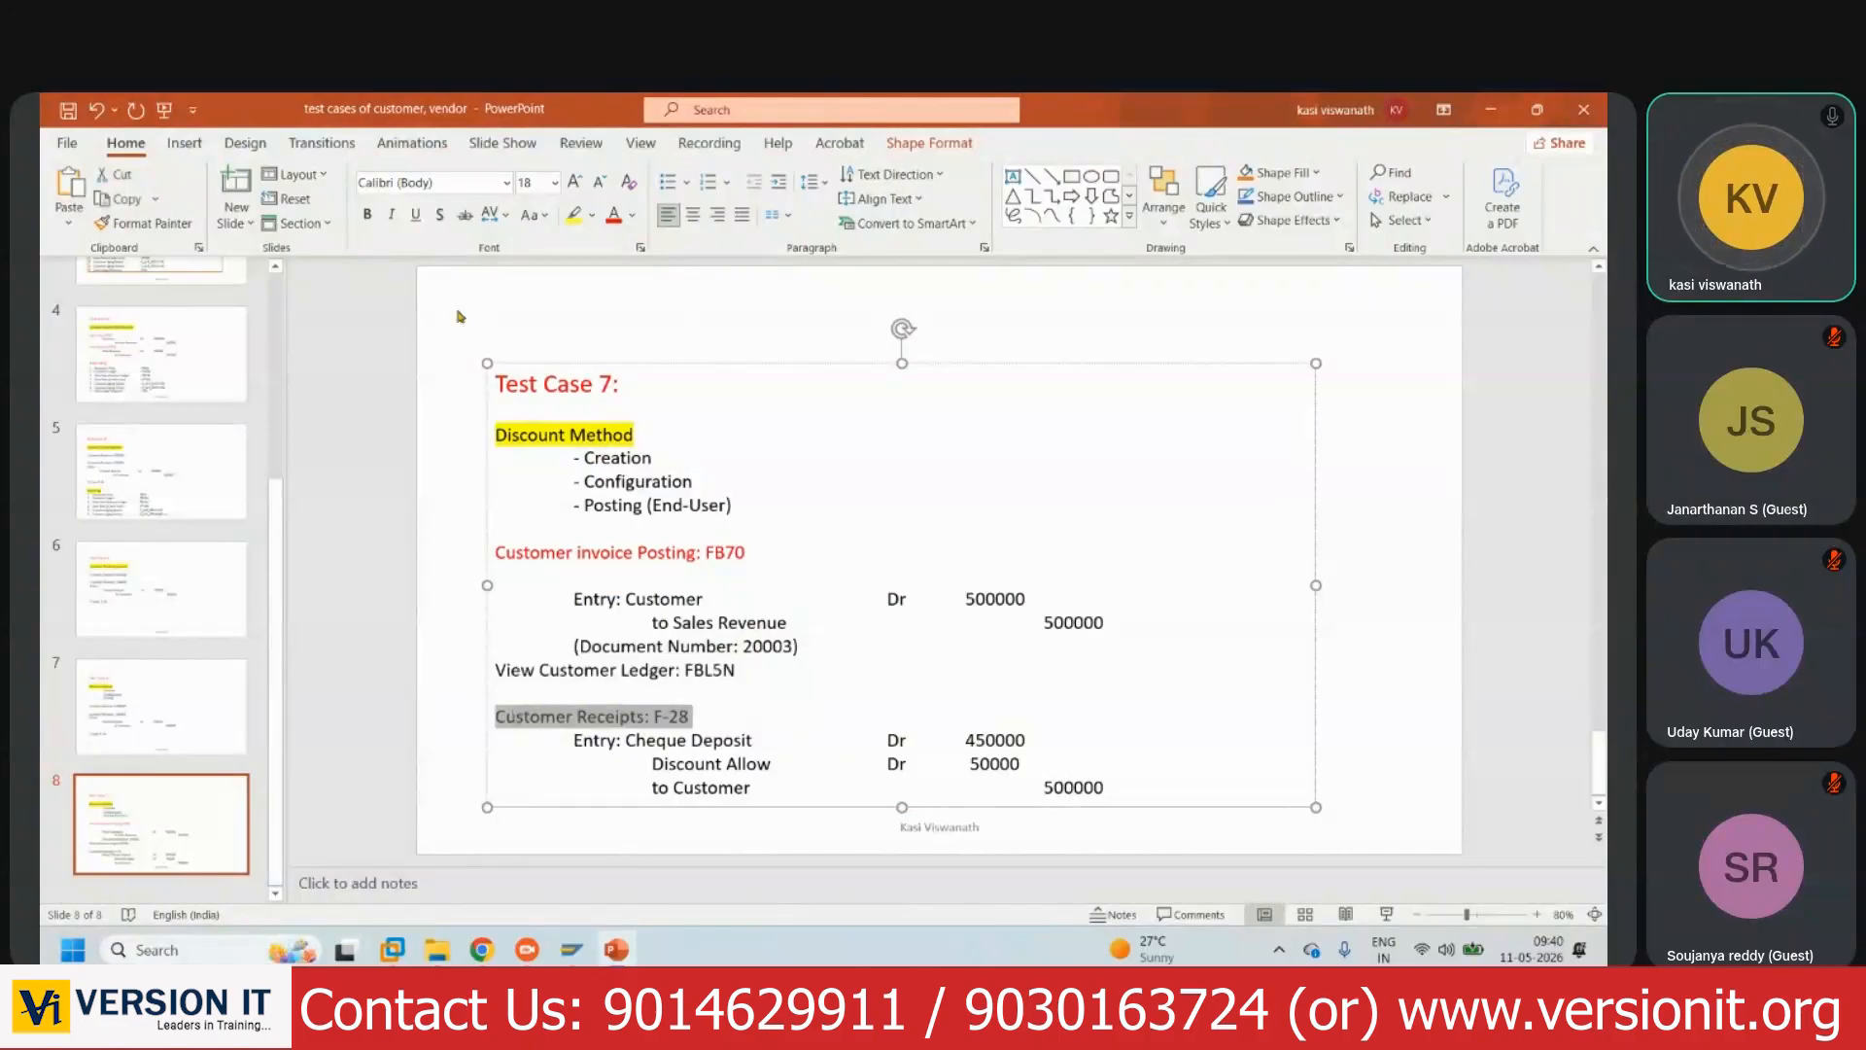
pyautogui.click(614, 215)
# - Give the test-case text box an orange-brown outline 4½ pt thick
pyautogui.click(1335, 199)
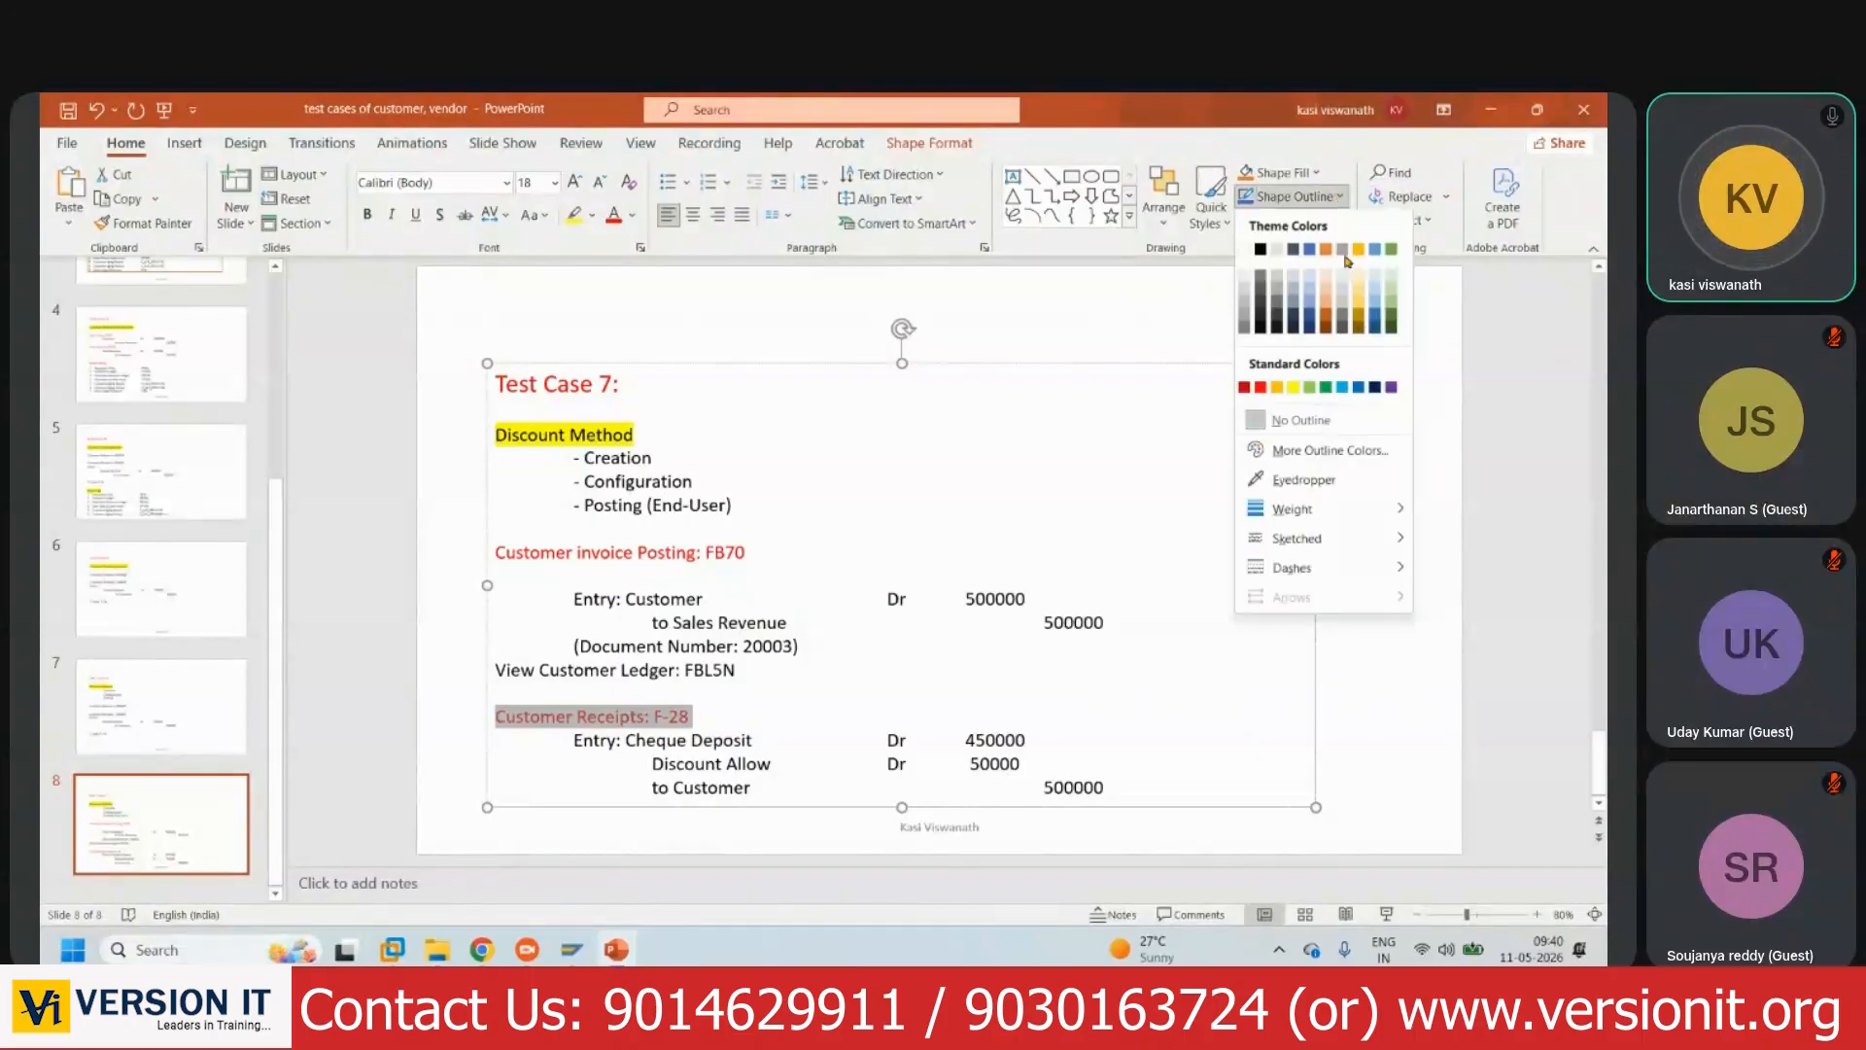
pyautogui.click(1330, 319)
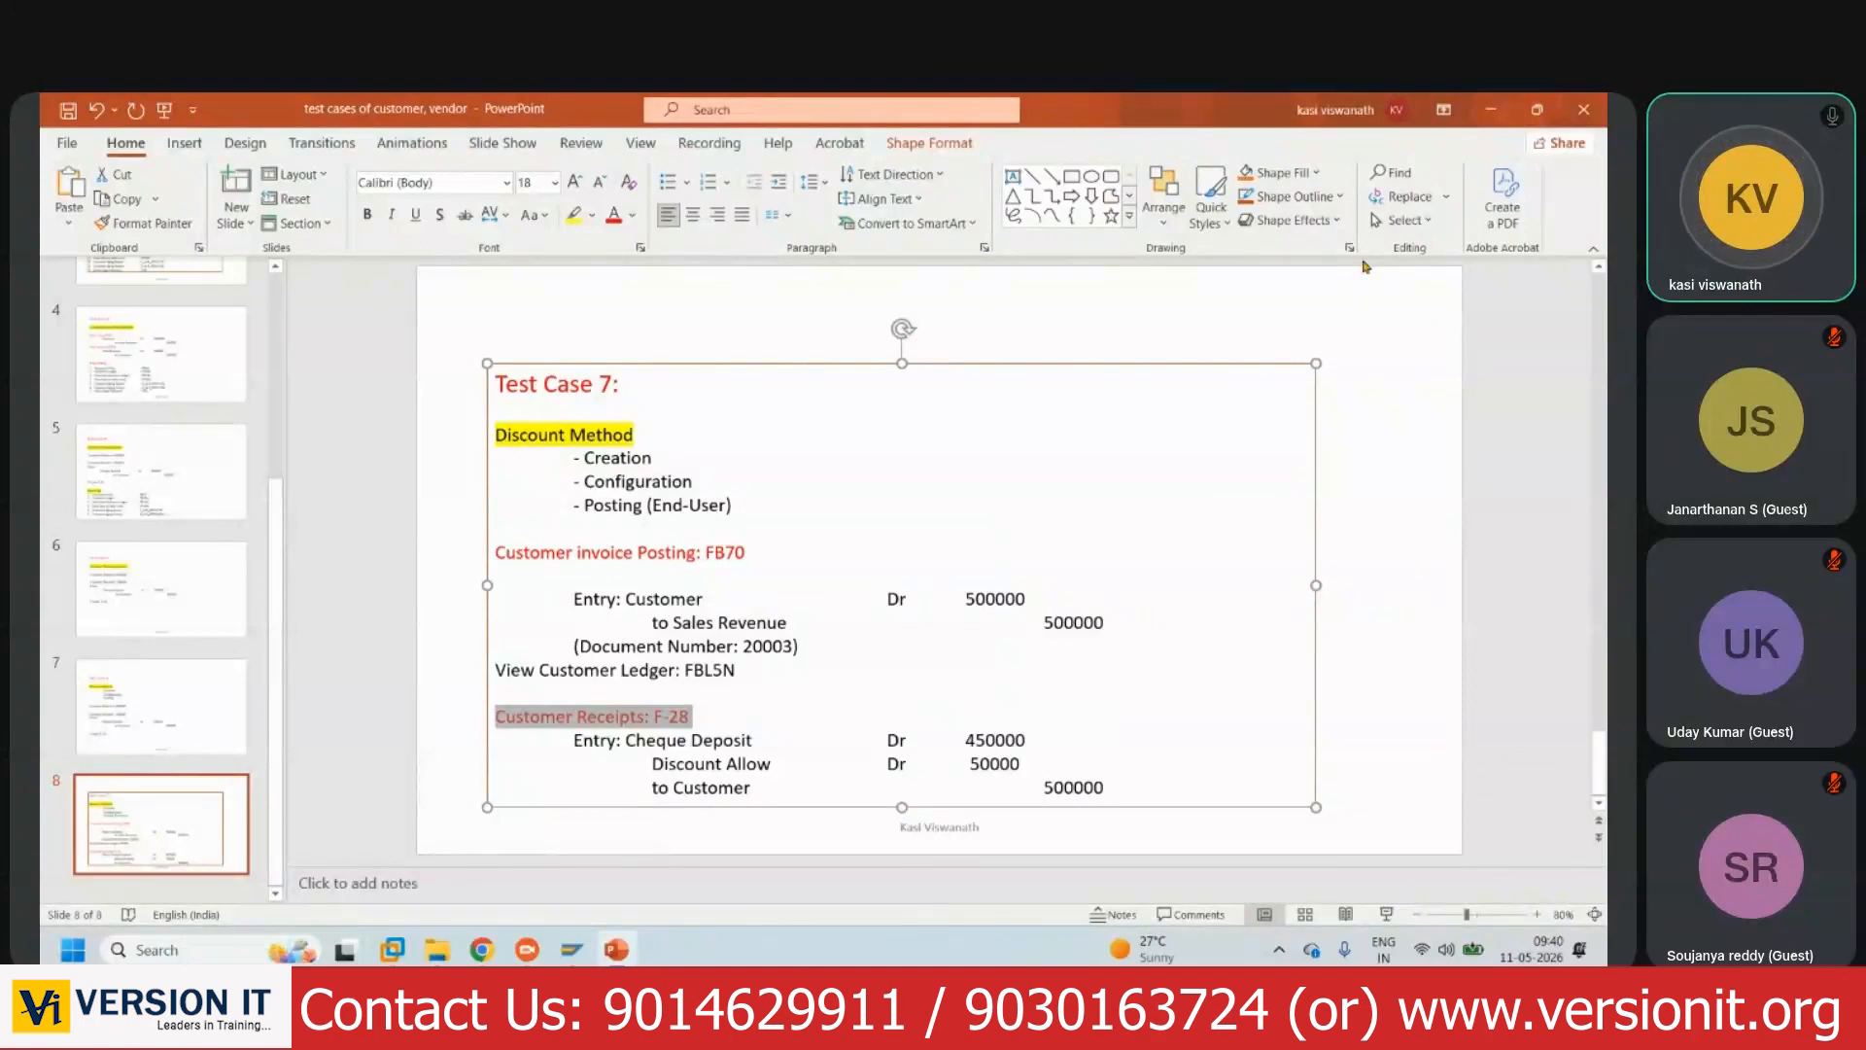
pyautogui.click(1341, 198)
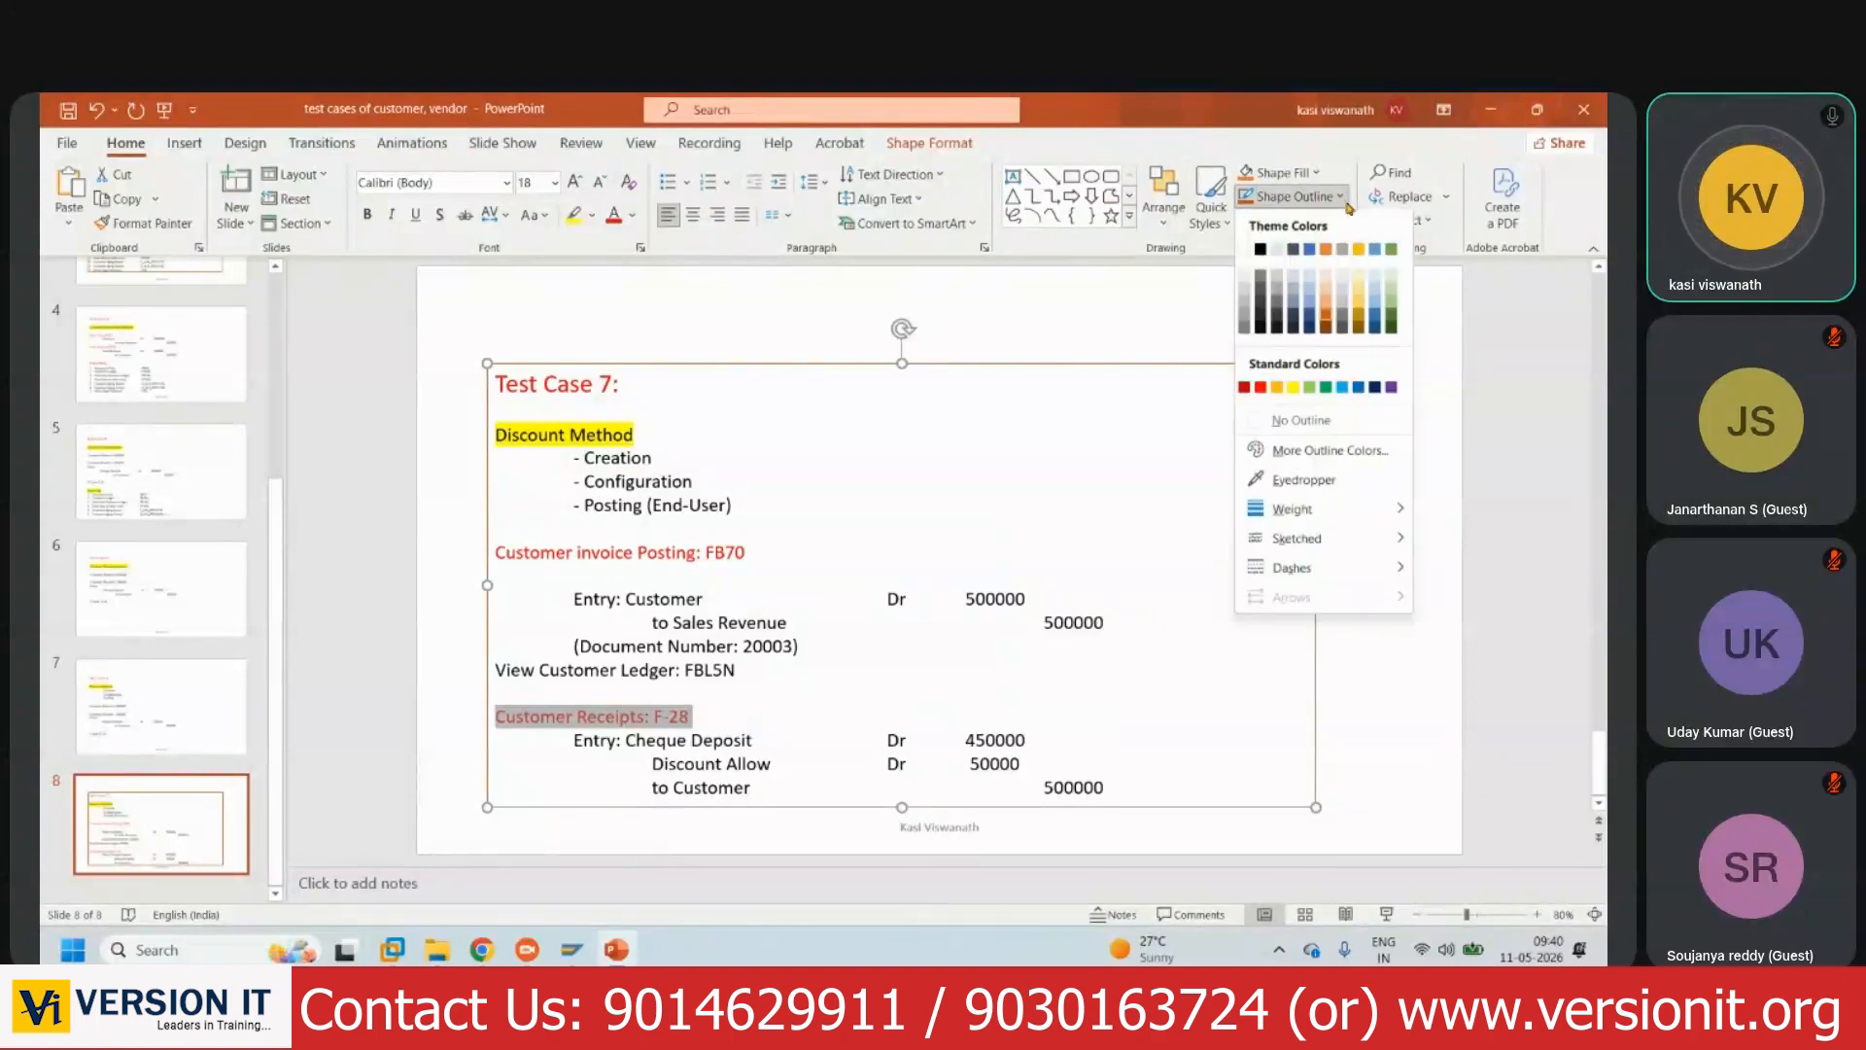
pyautogui.moveTo(1293, 509)
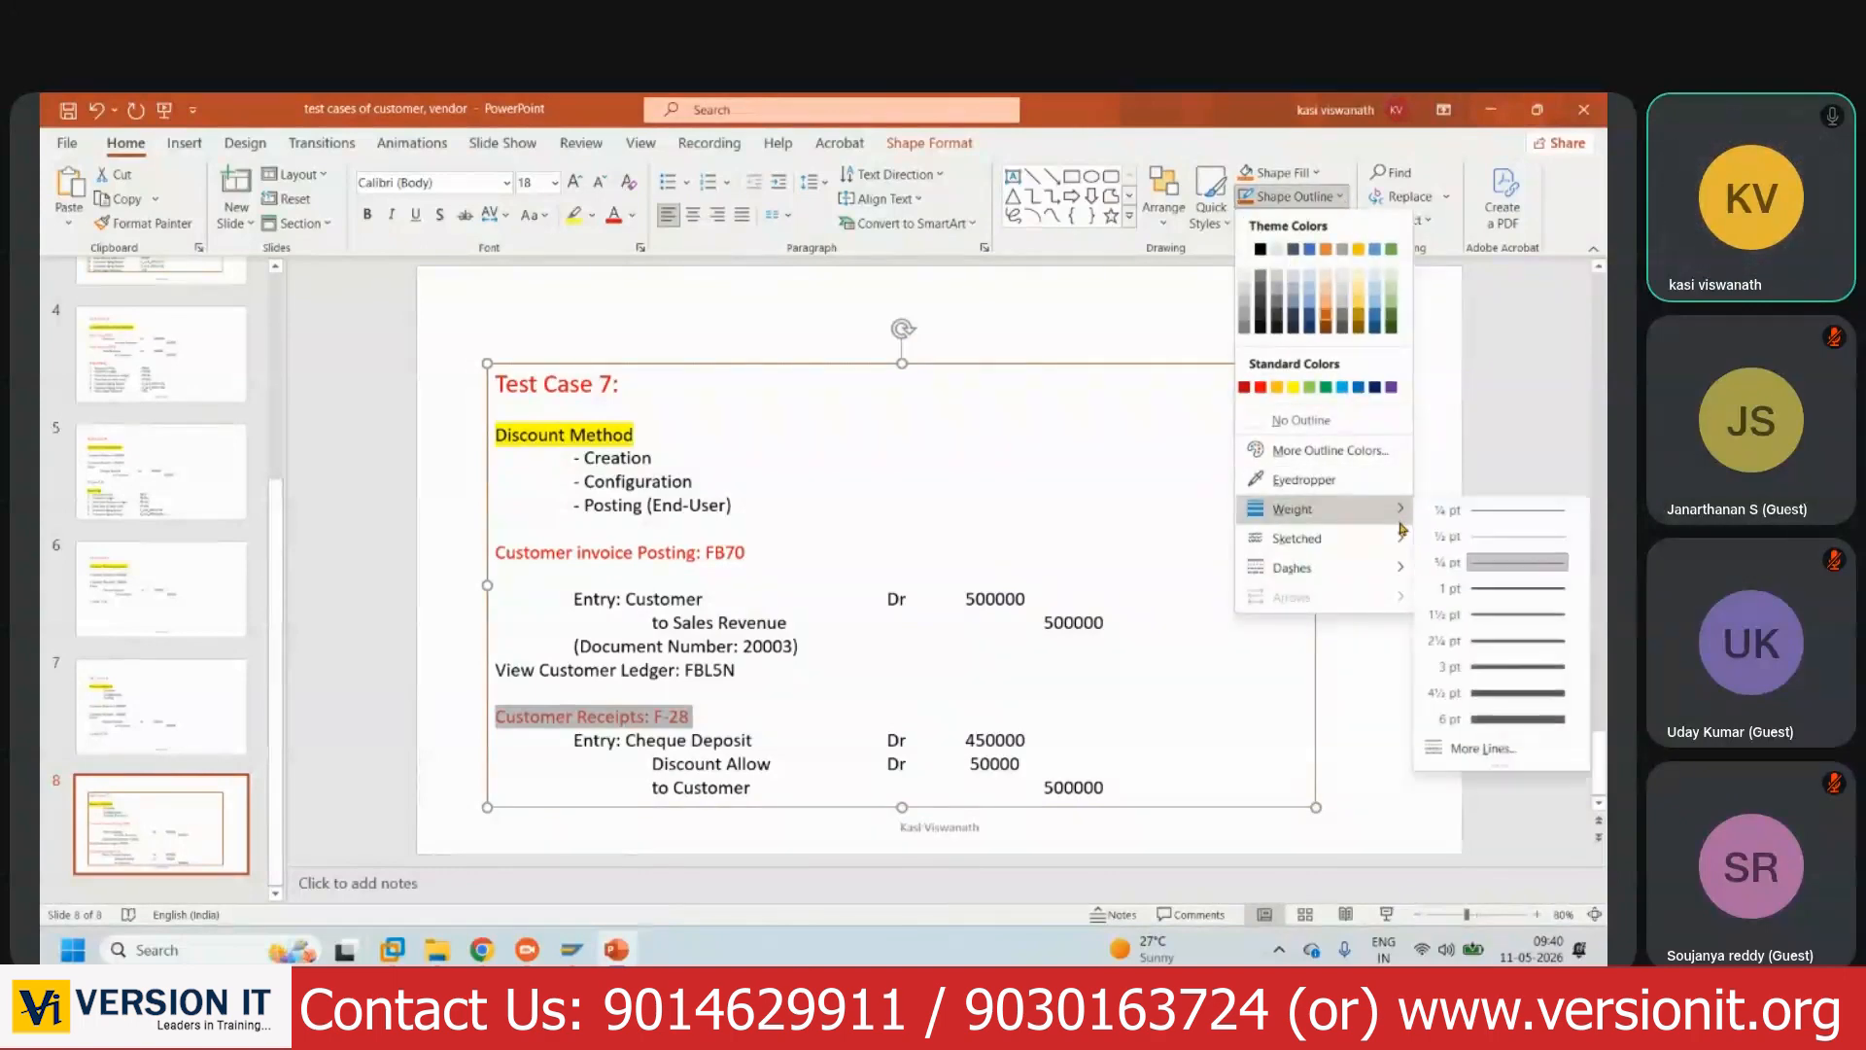
pyautogui.click(1513, 694)
pyautogui.click(1387, 768)
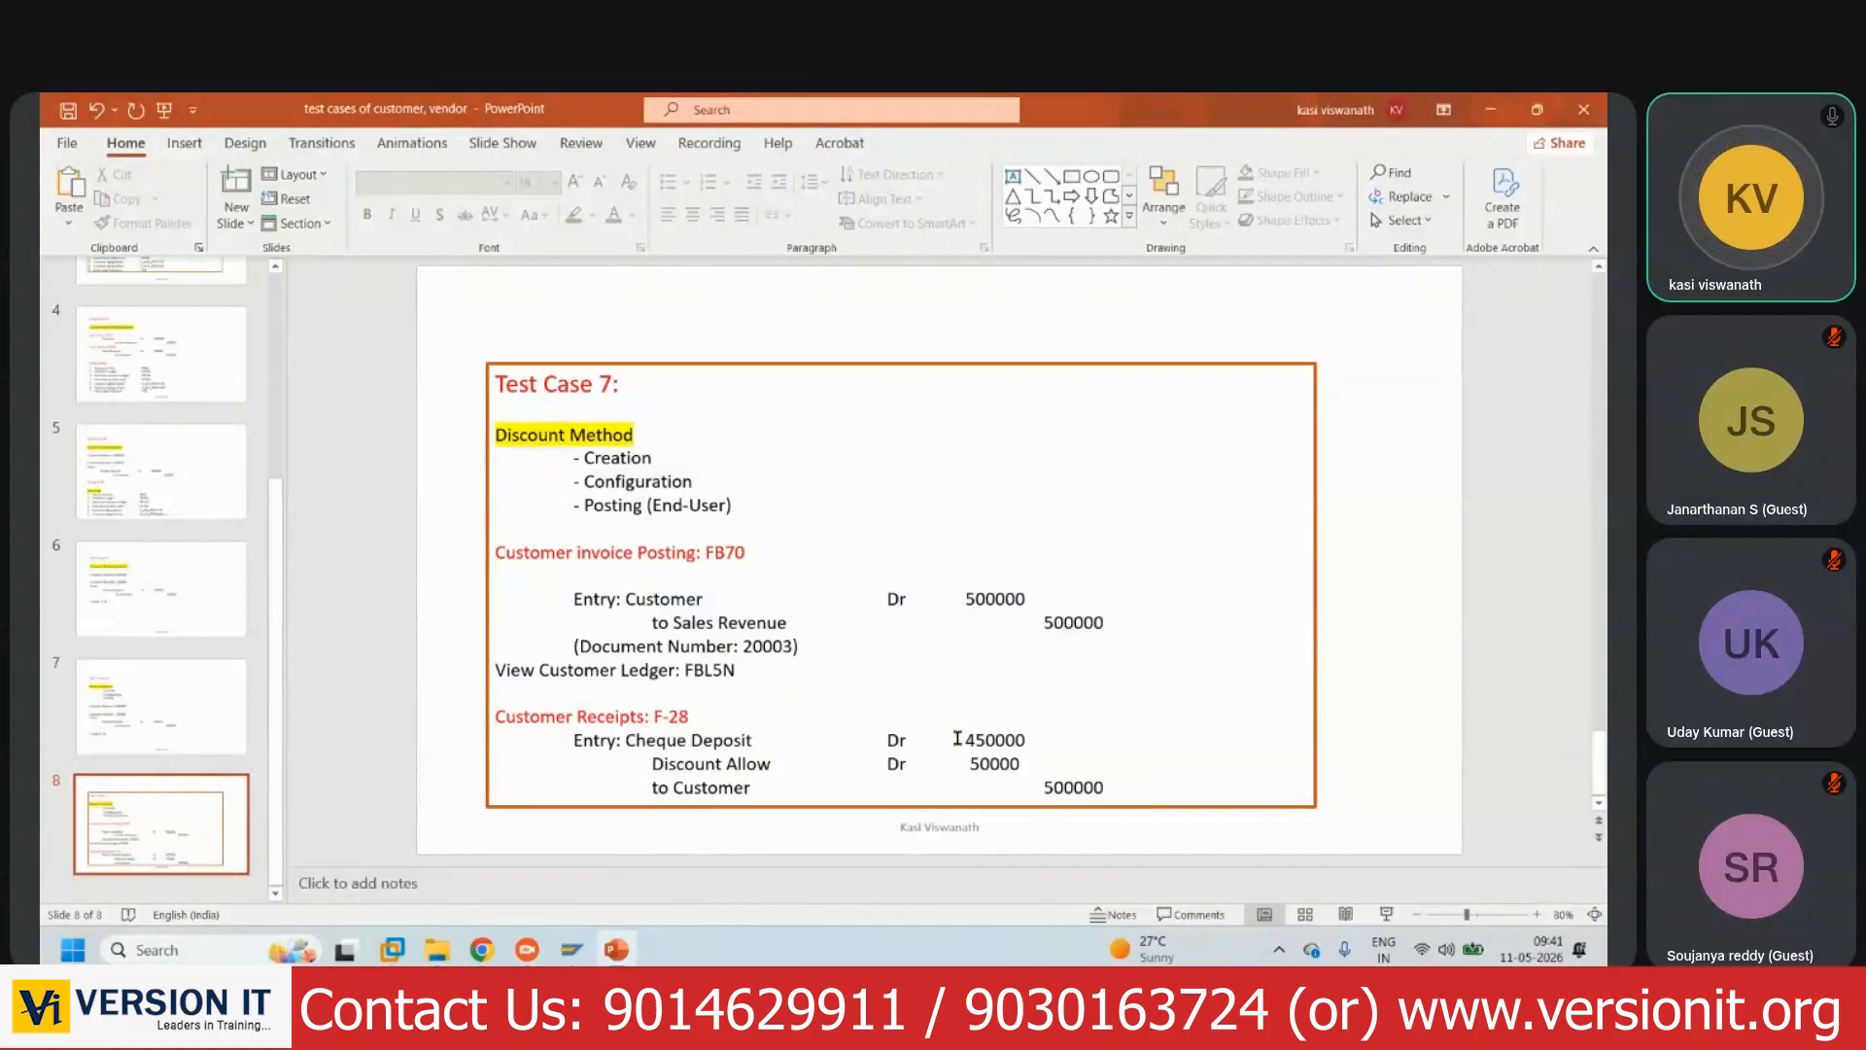
# - Start the incoming payment transaction F-28 with document date 11.05.2026
pyautogui.hotkey('alt', 'Tab')
pyautogui.click(145, 148)
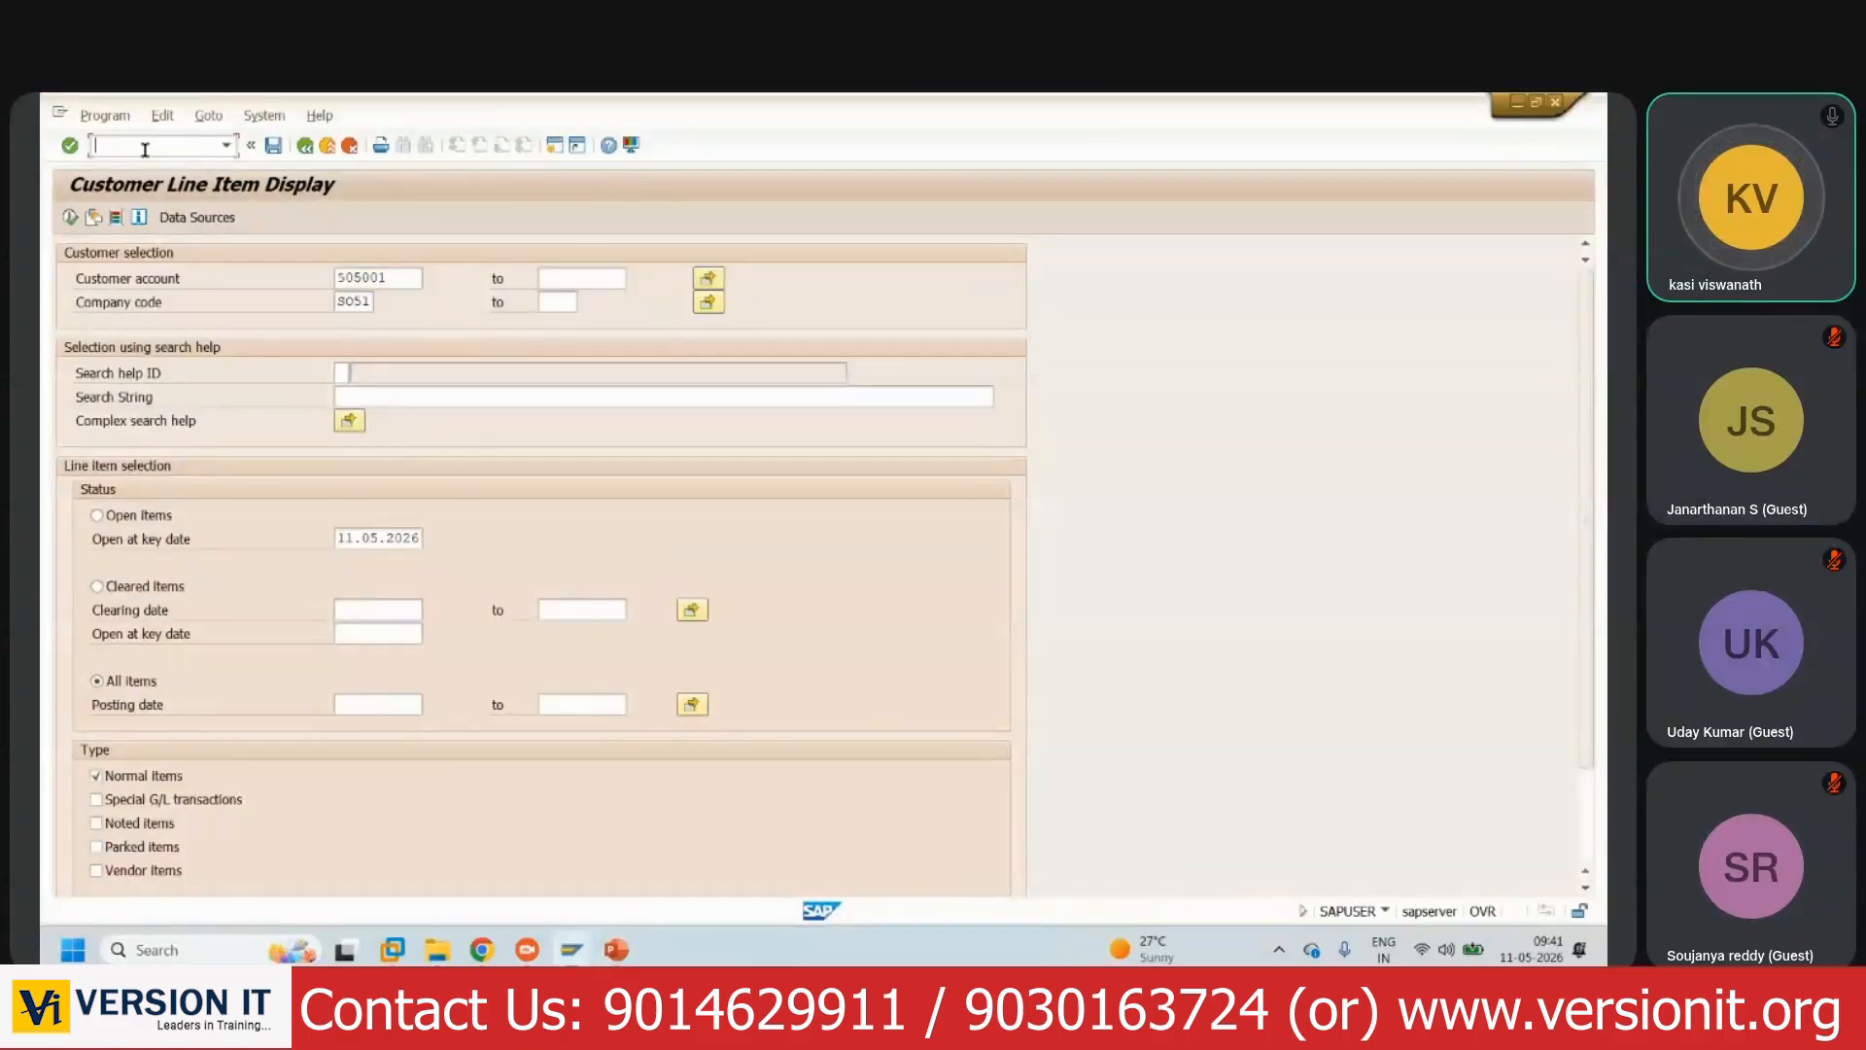
pyautogui.write('/NF-28')
pyautogui.press('Return')
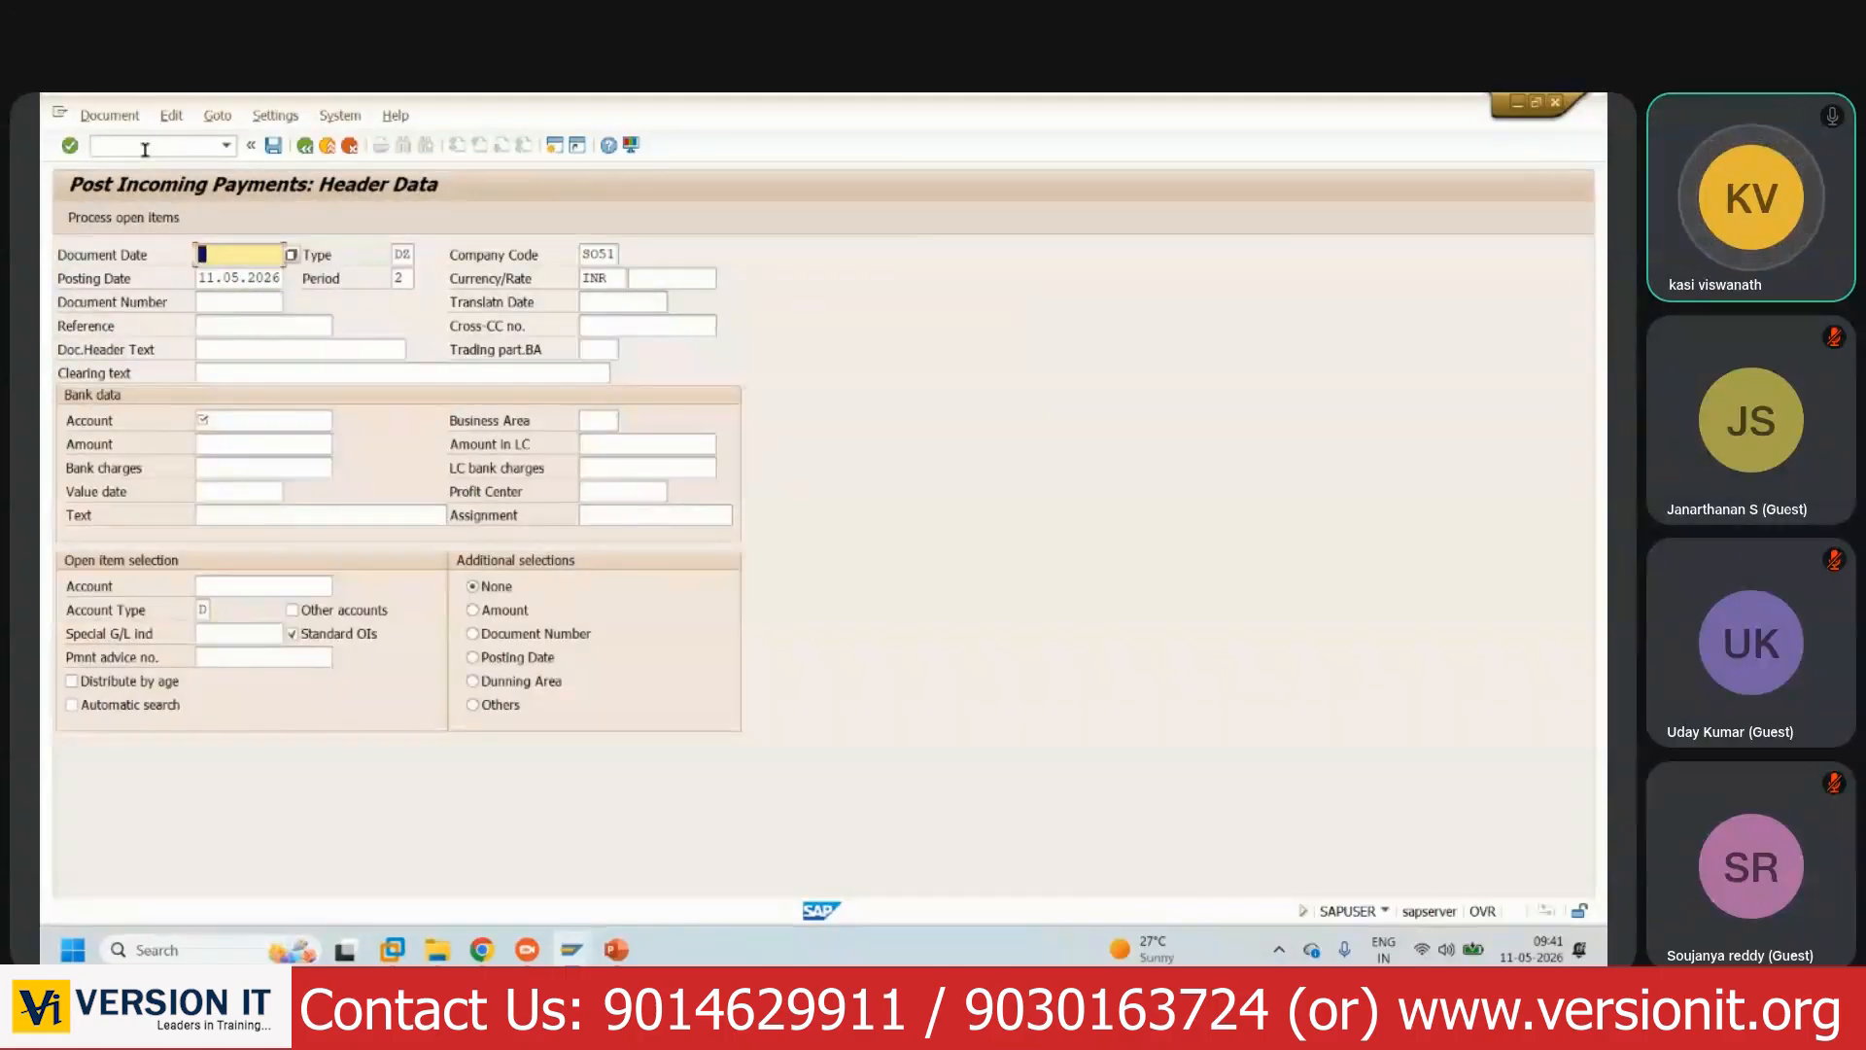
pyautogui.press('F4')
pyautogui.press('Return')
# - Enter bank account 207002 and payment amount 450000
pyautogui.click(240, 421)
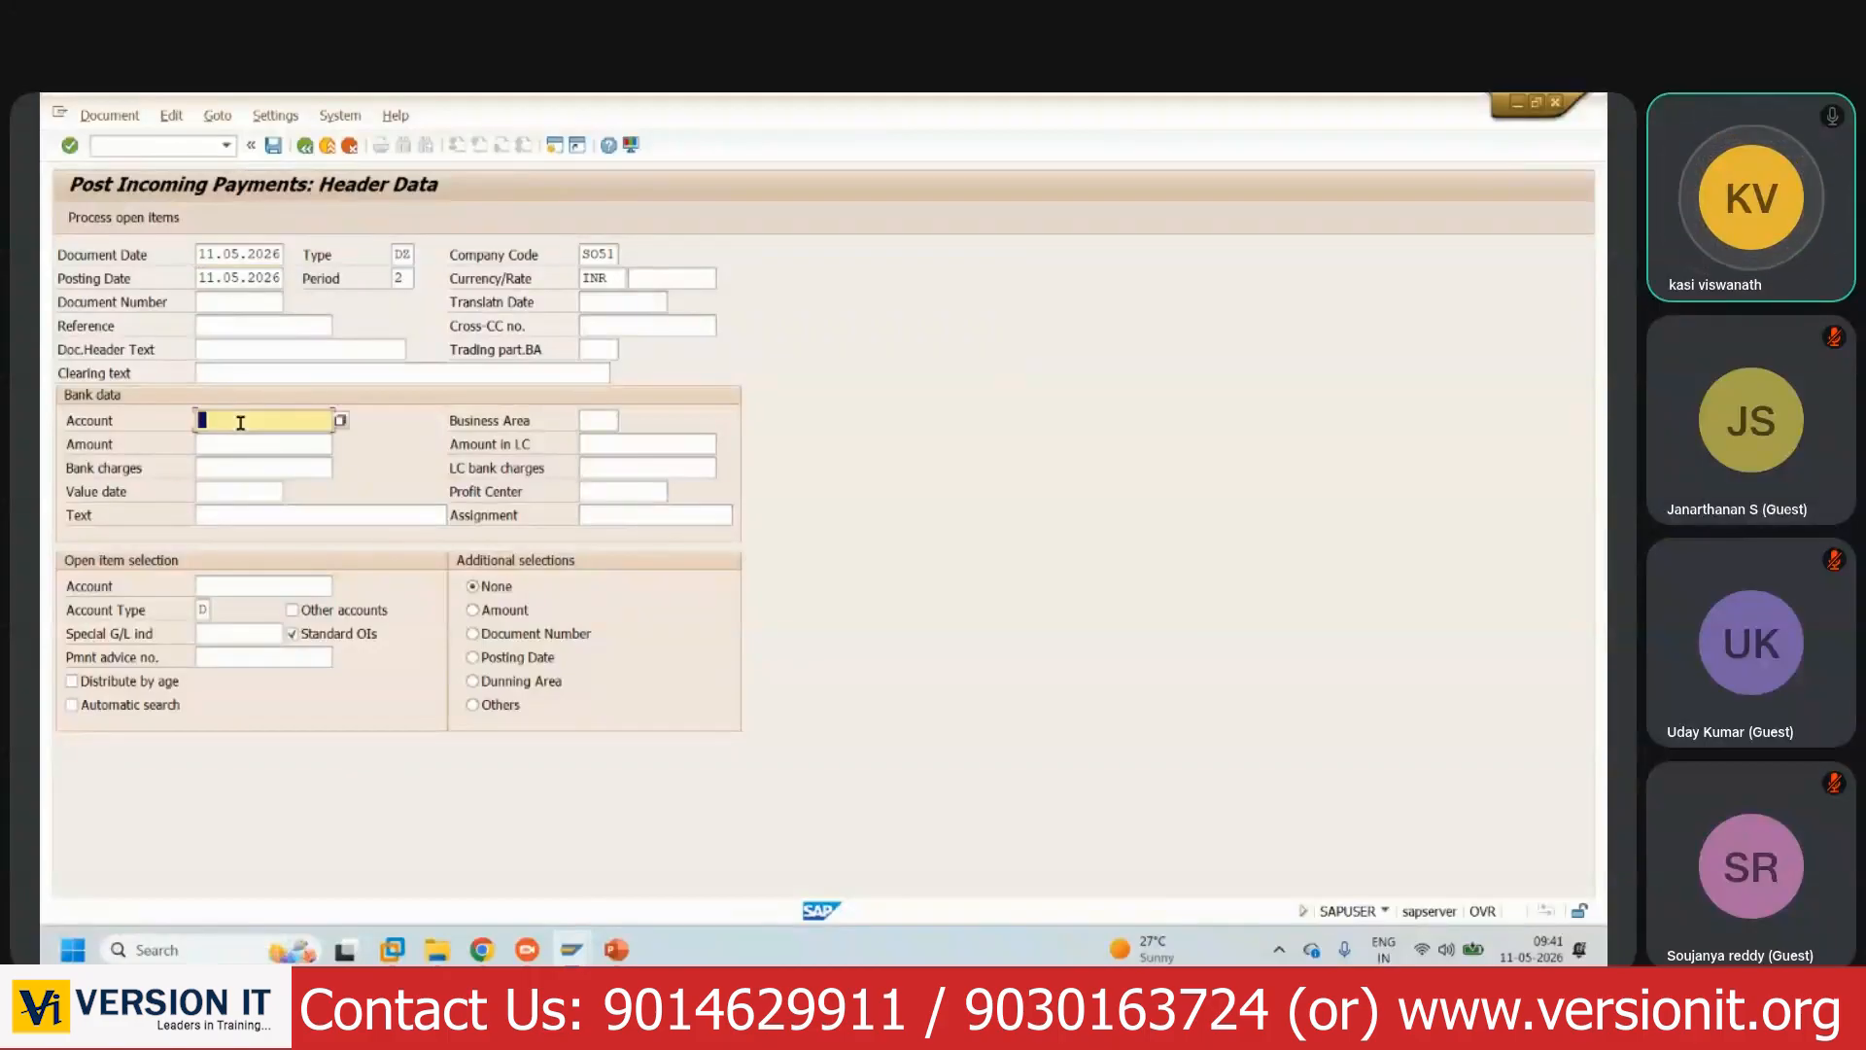
pyautogui.write('2070002')
pyautogui.click(274, 443)
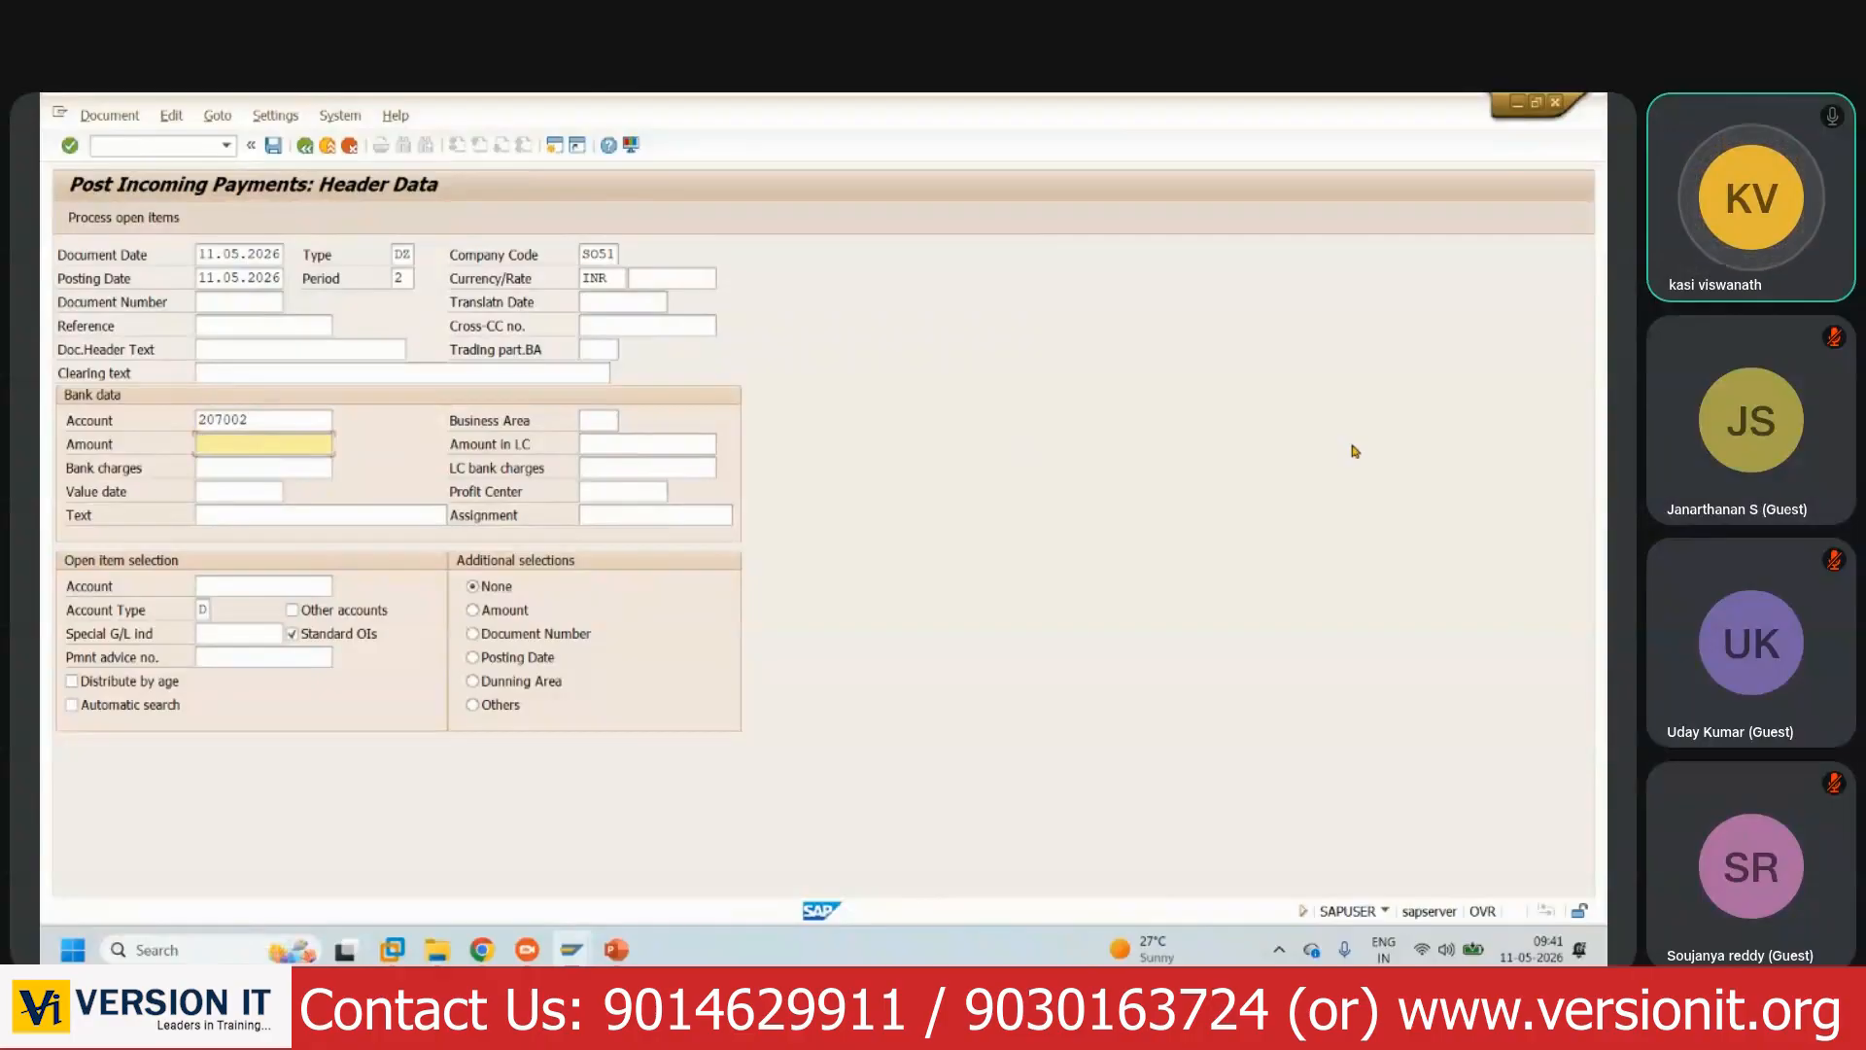
pyautogui.write('450000')
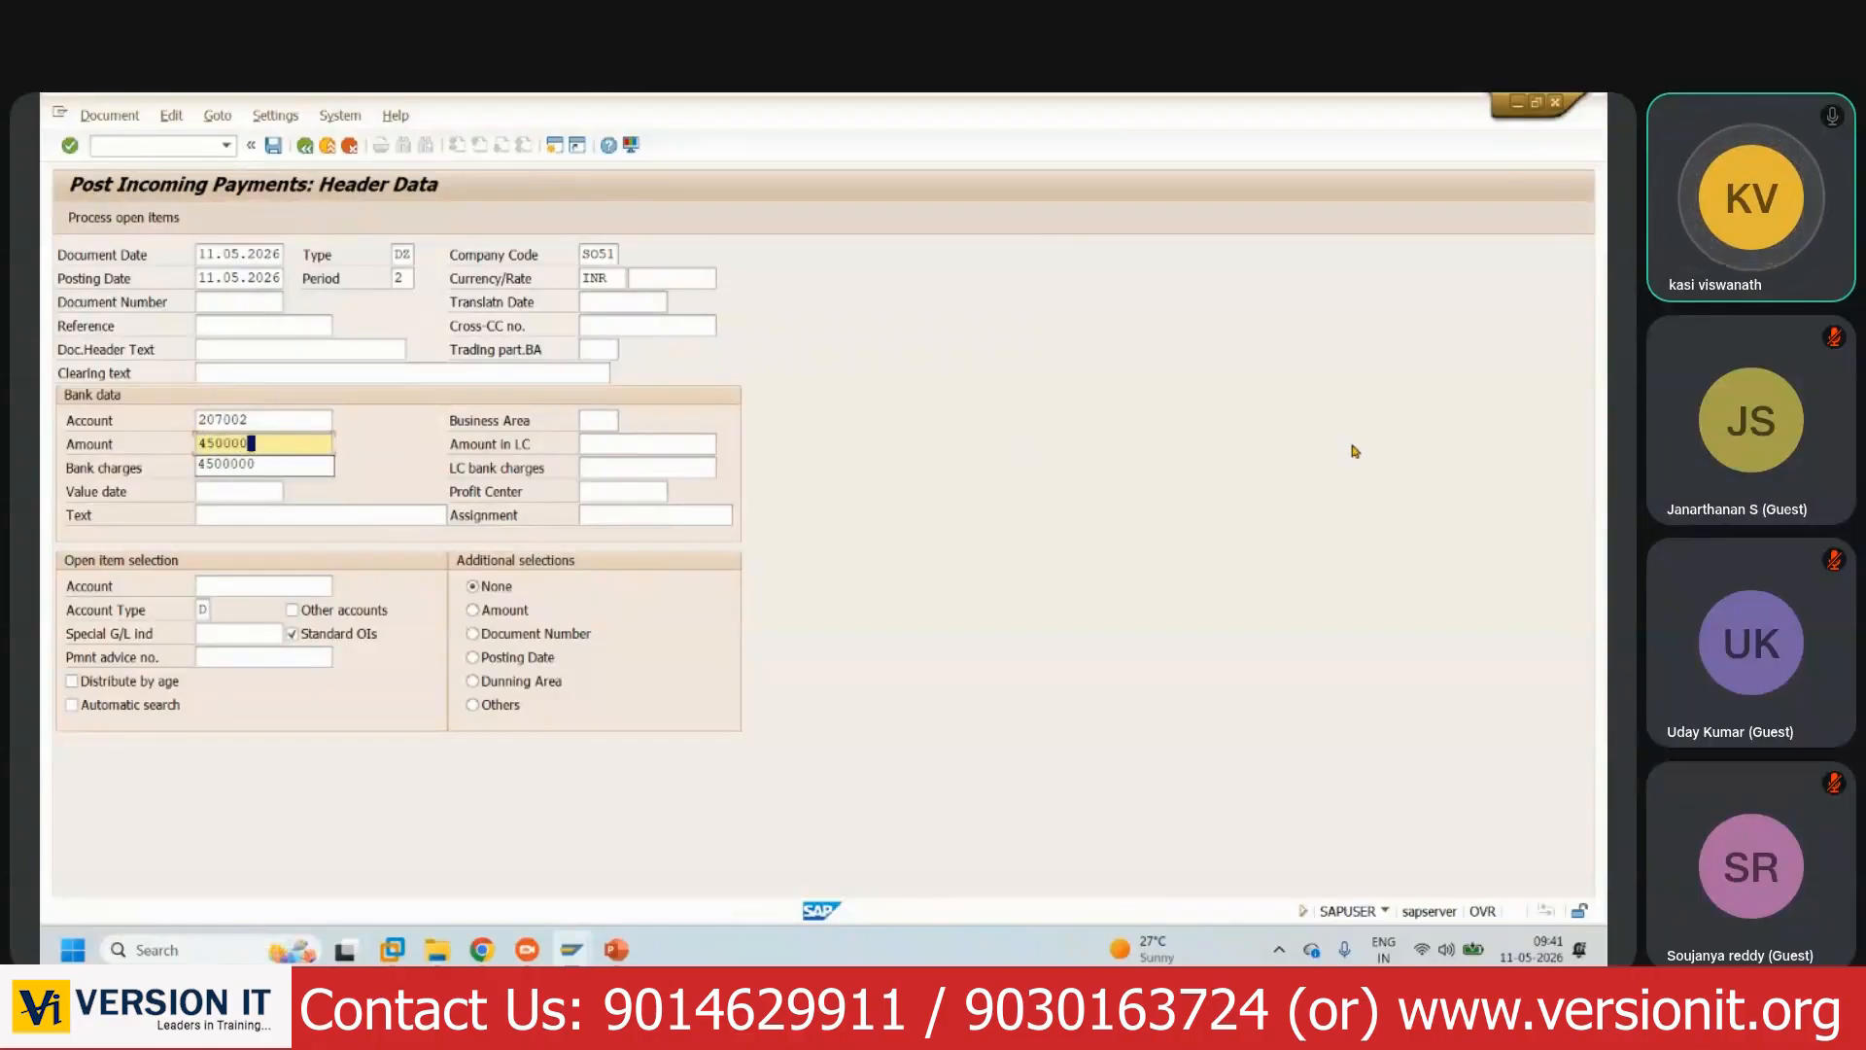
pyautogui.click(304, 439)
# - Set value date 11.05.2026 and item text 'CUSTOMER RECEIPTS_20003'
pyautogui.click(253, 490)
pyautogui.press('F4')
pyautogui.press('Return')
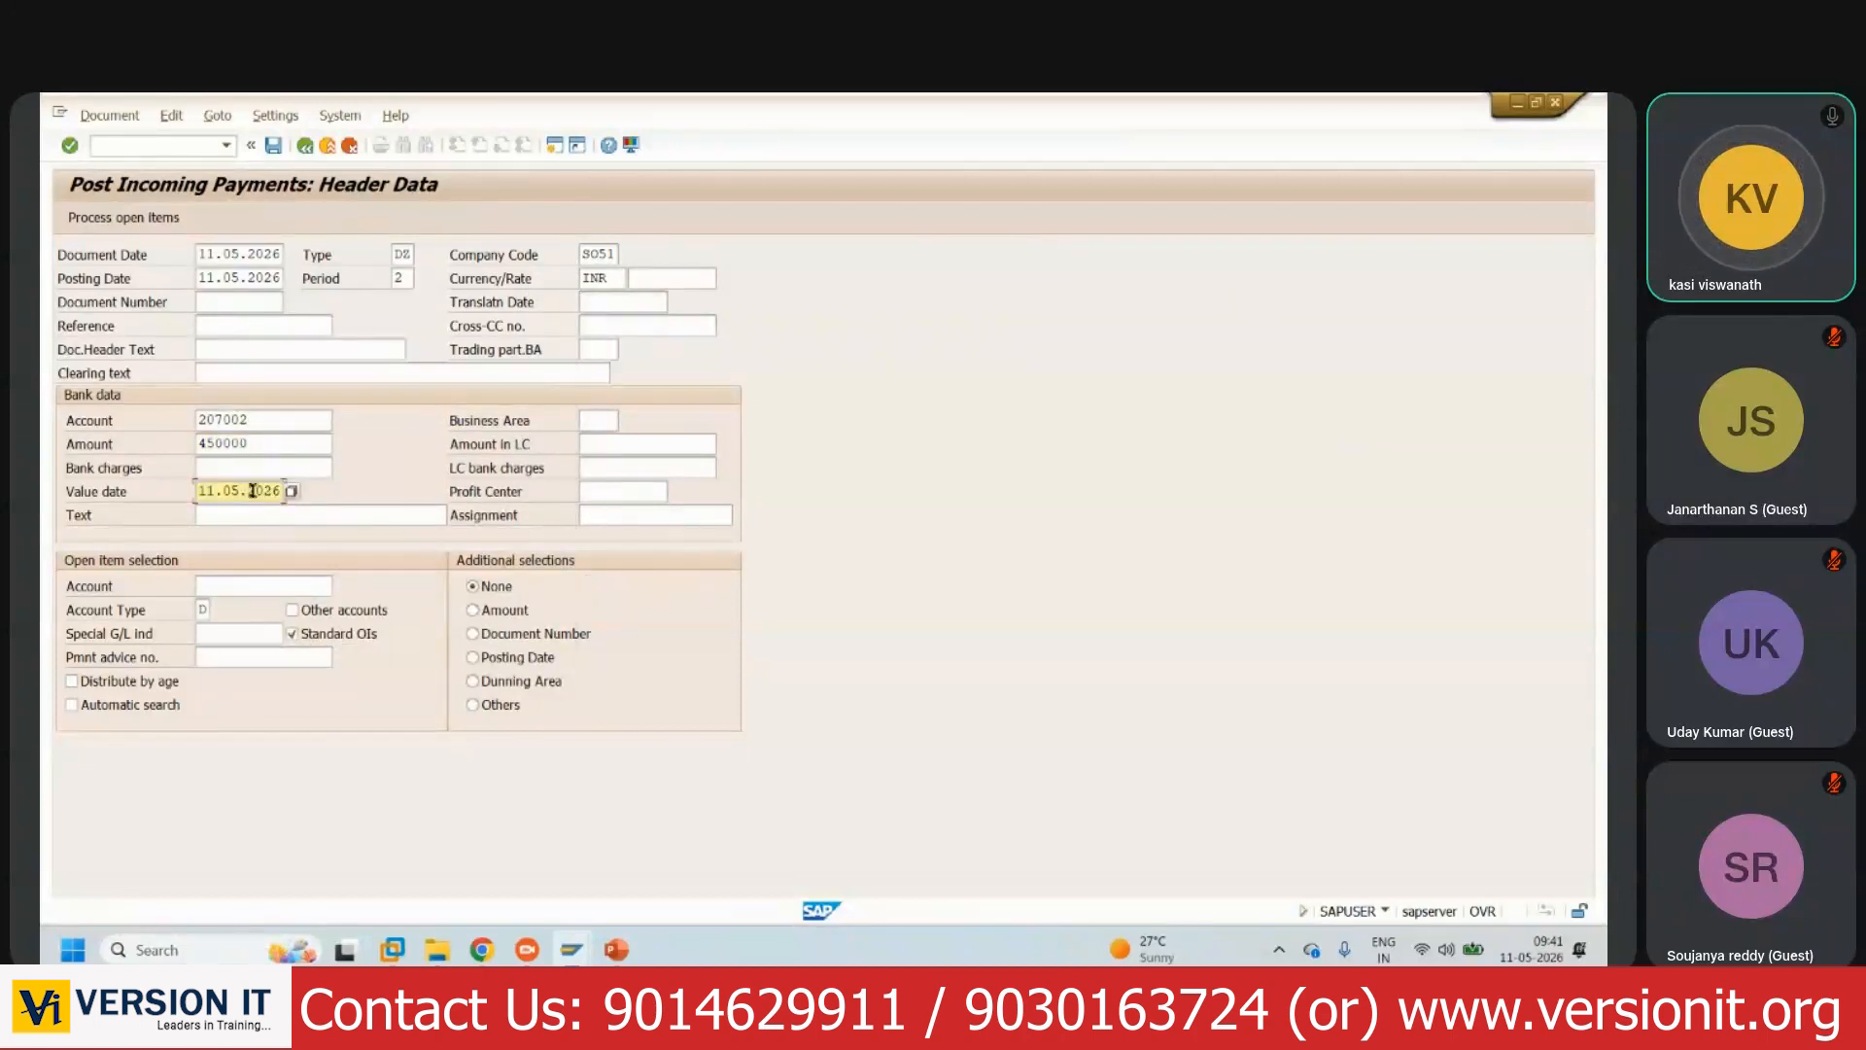
pyautogui.click(274, 515)
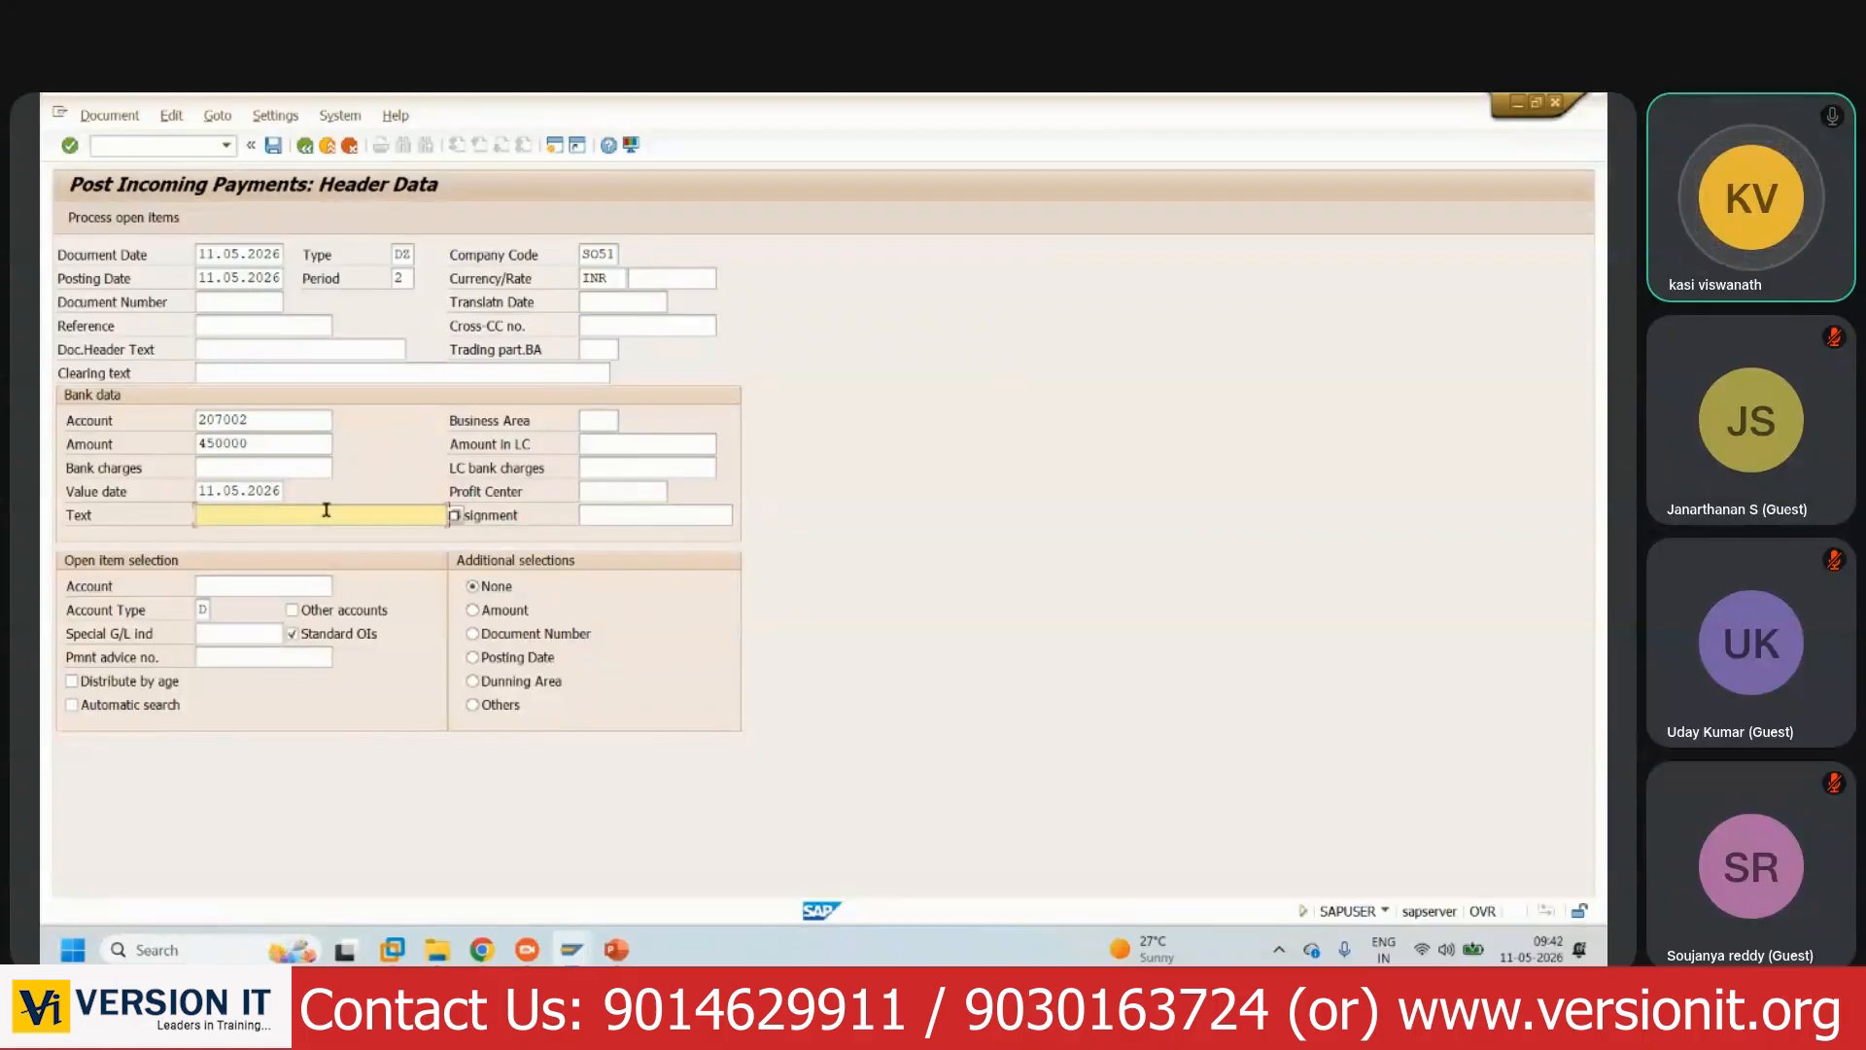
pyautogui.write('CUSTOMER ')
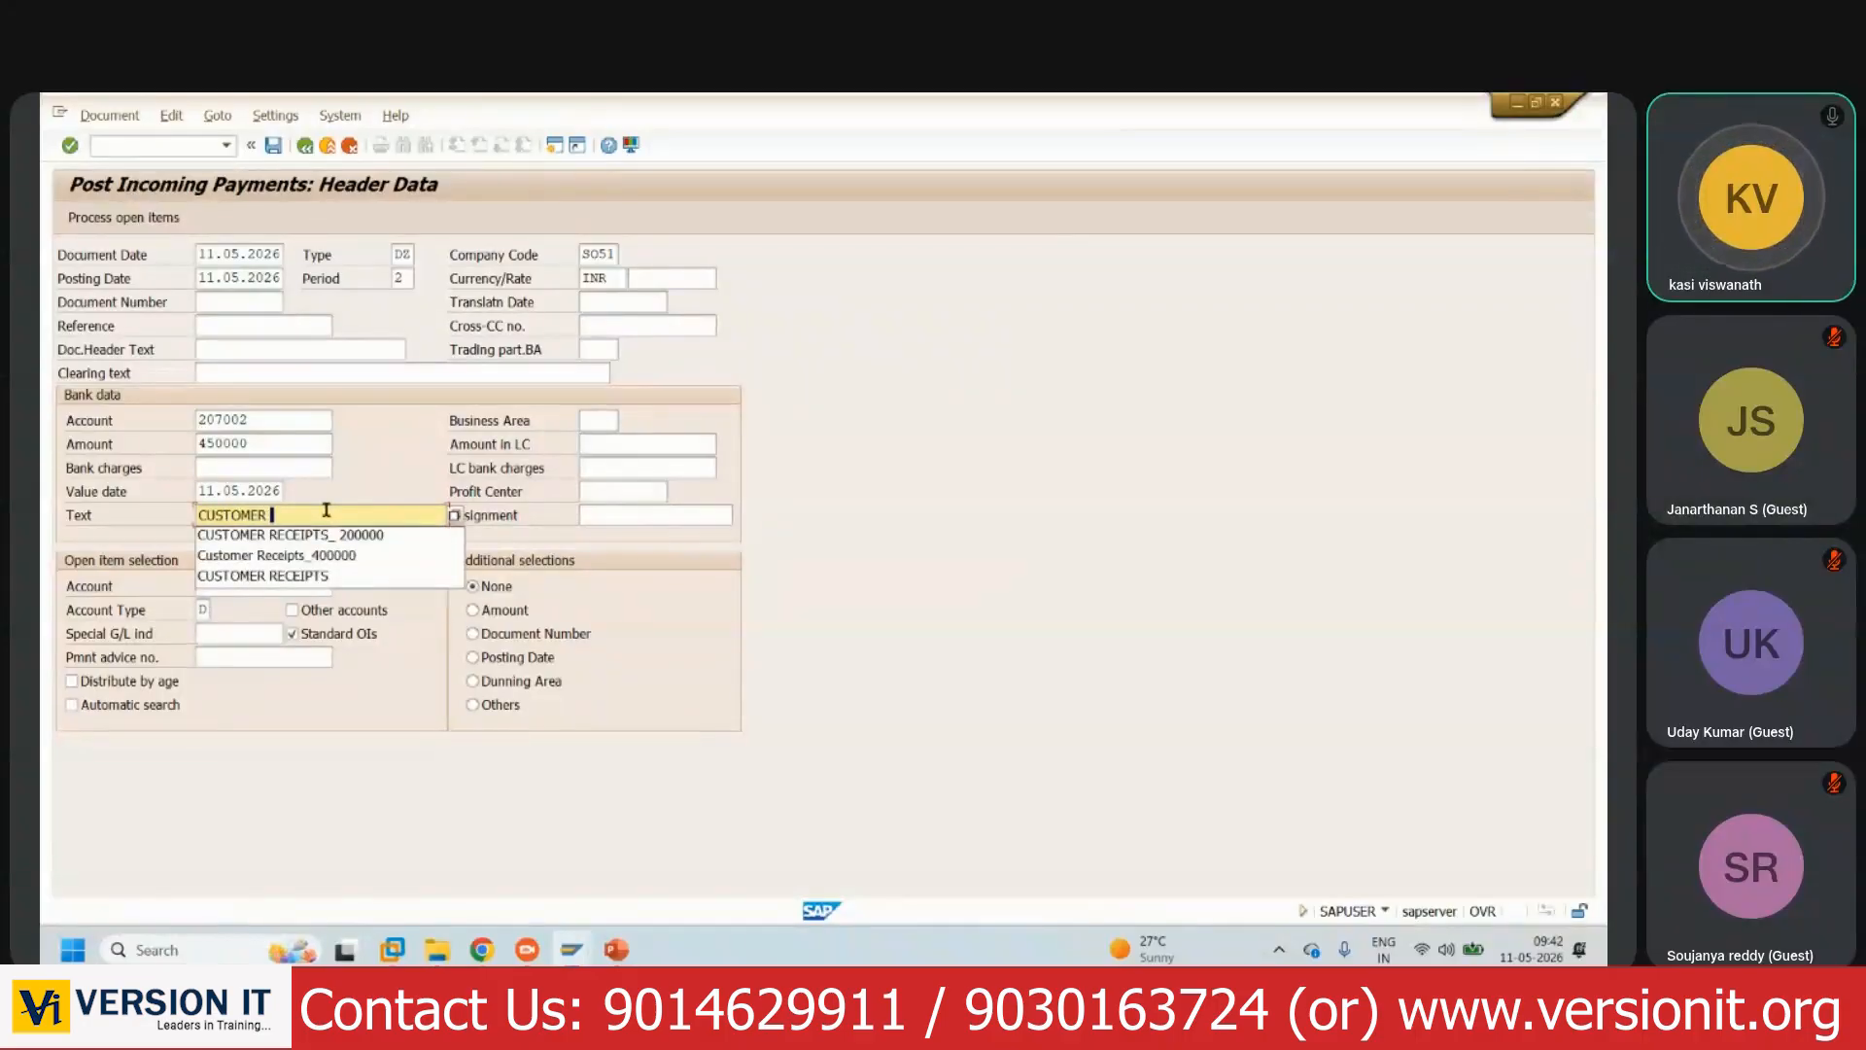
pyautogui.write('RECEIPTS')
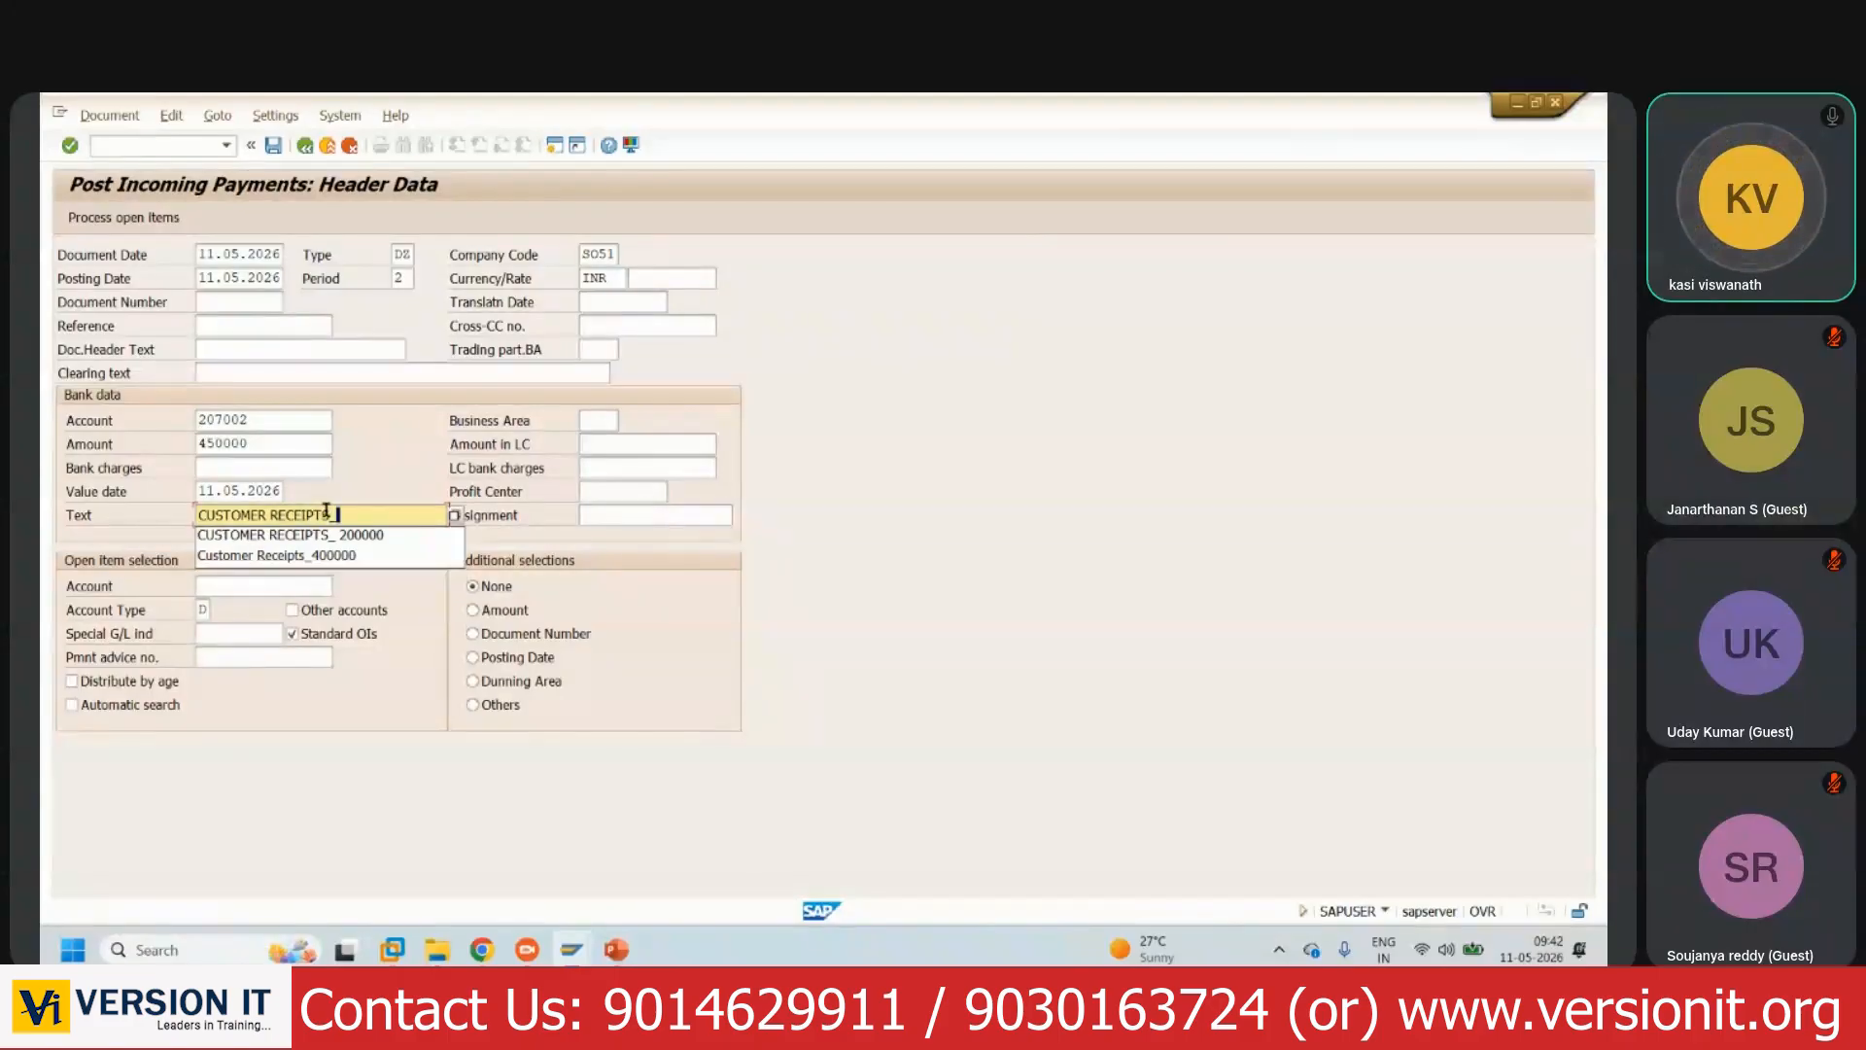
pyautogui.write('_20003')
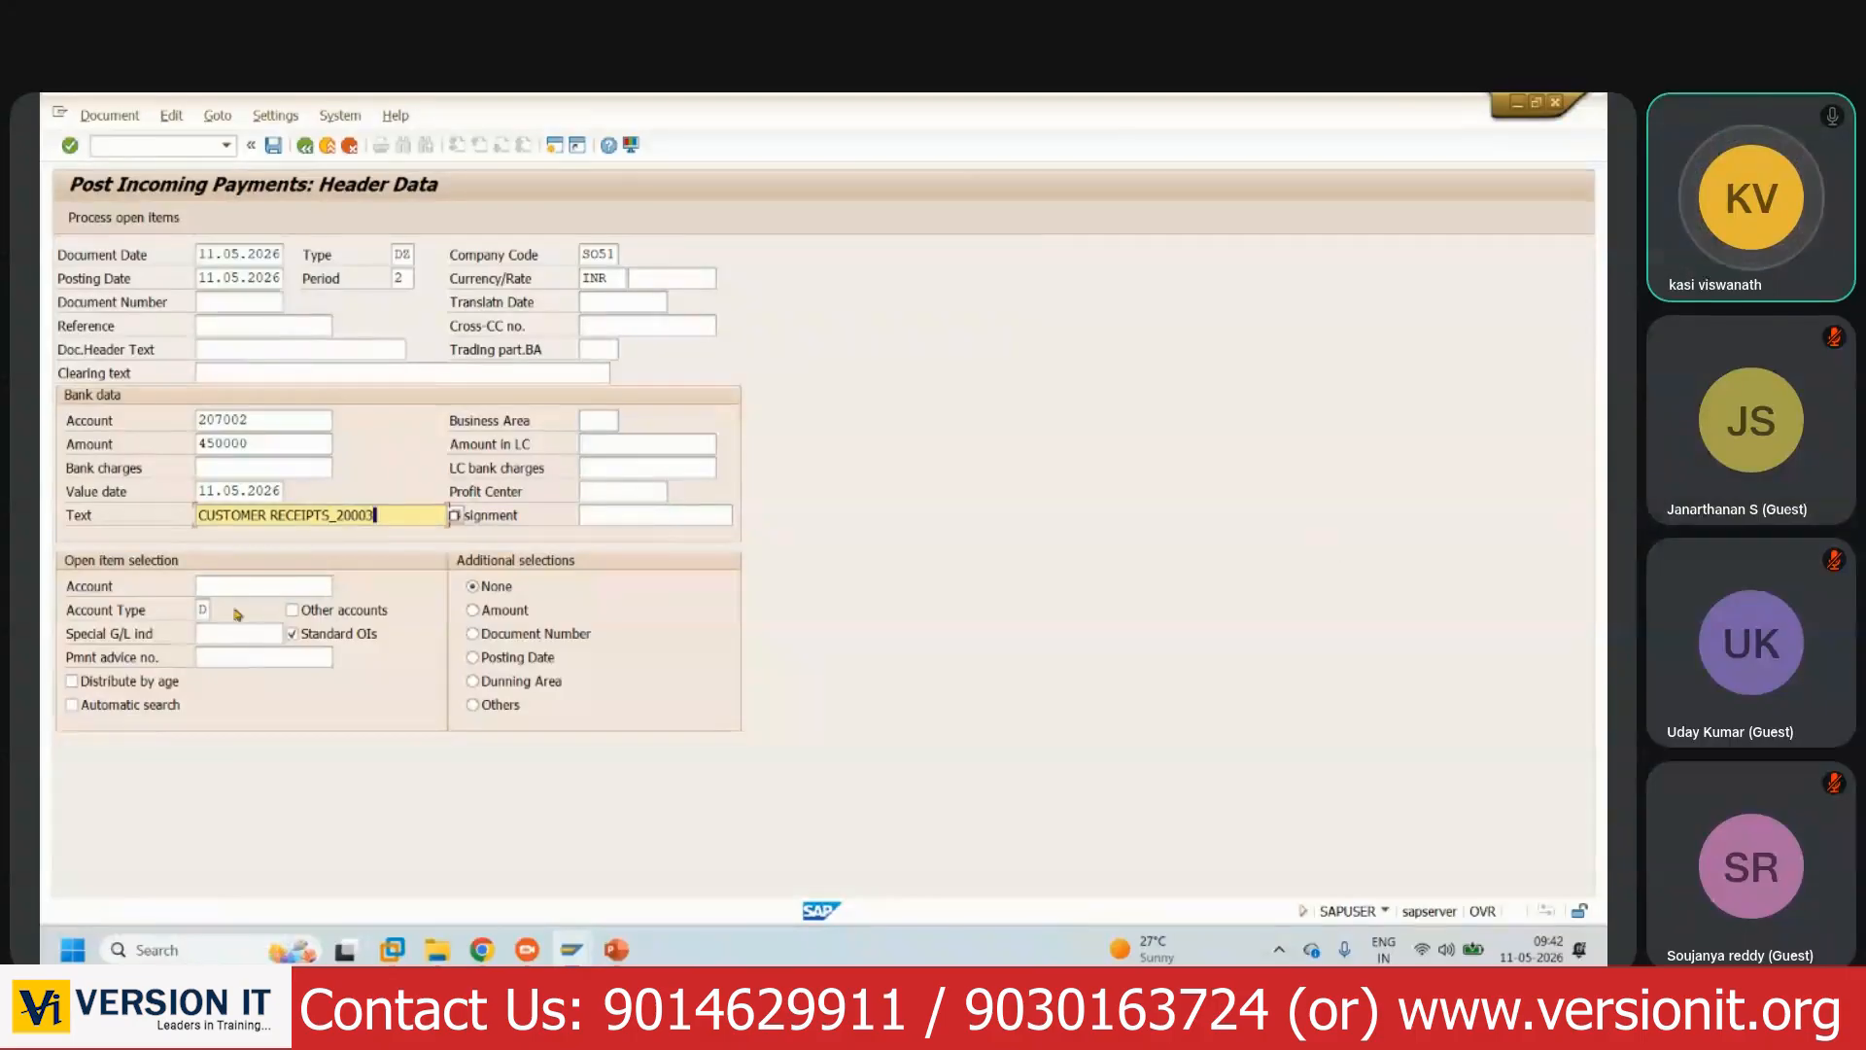
pyautogui.click(252, 585)
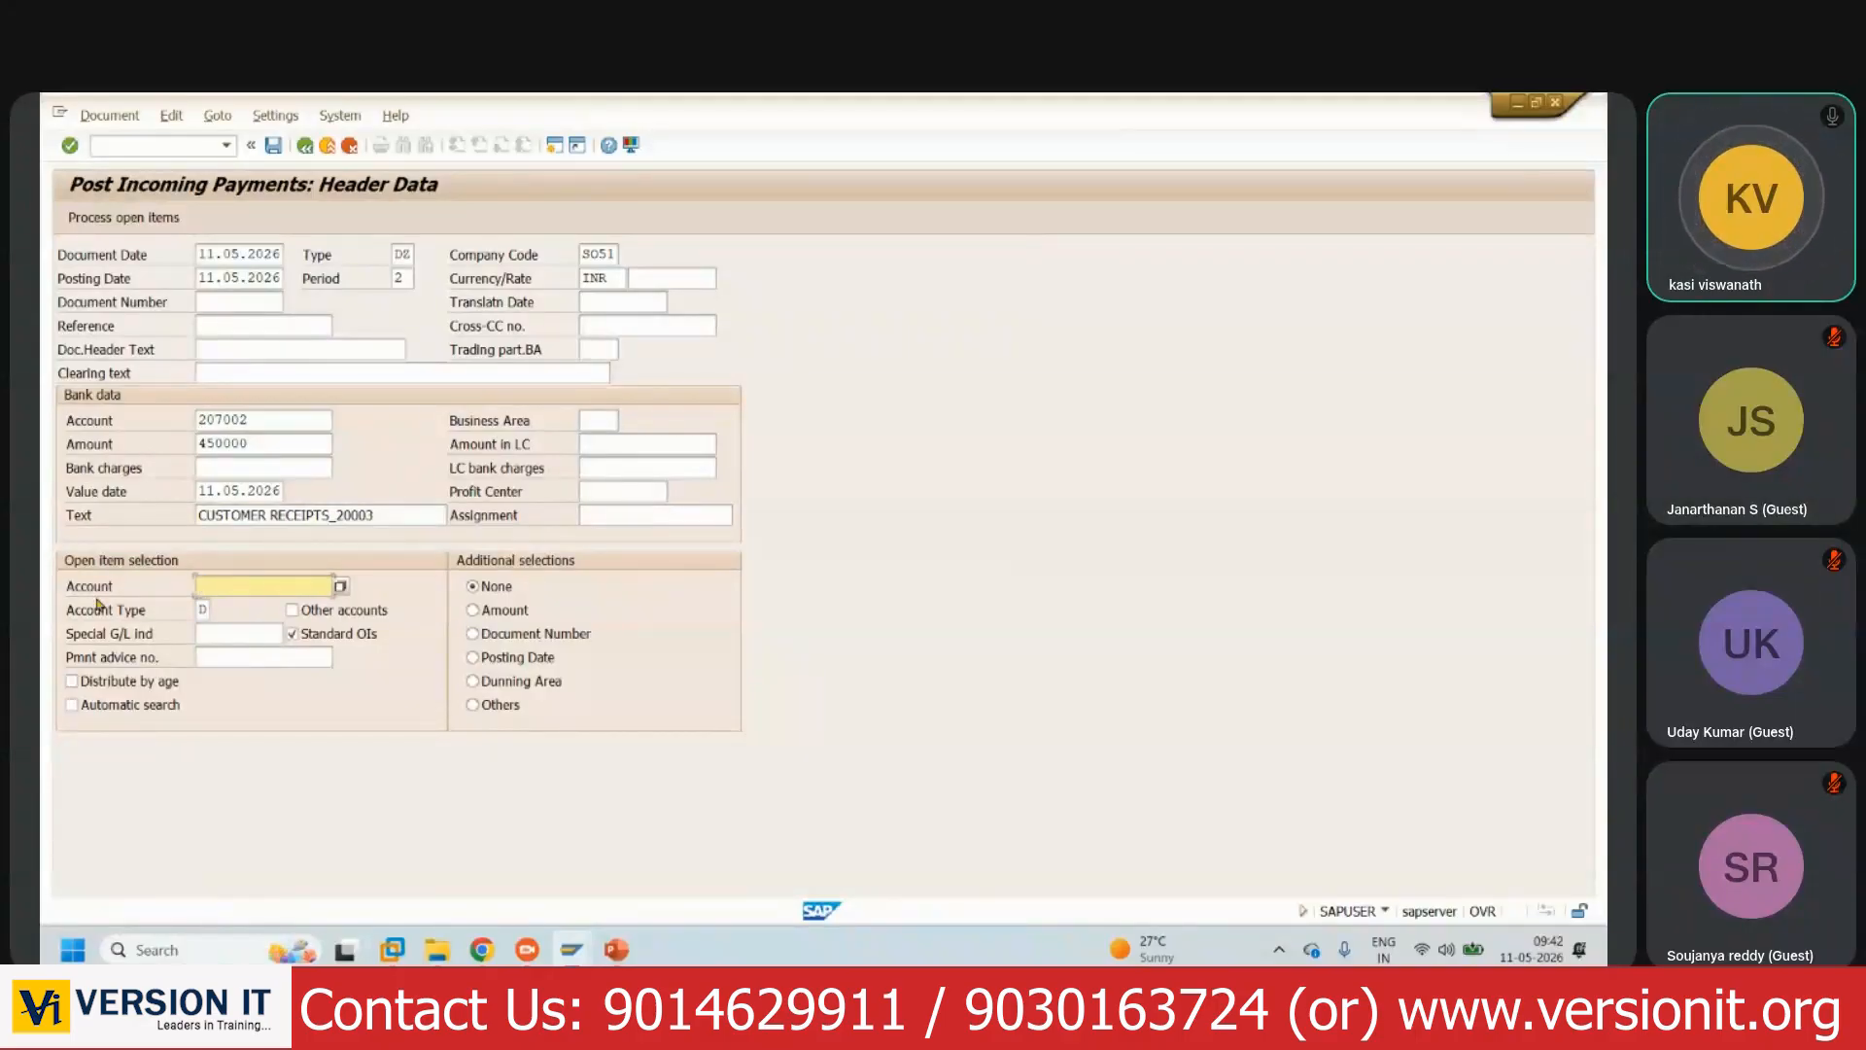
# - Choose customer 505001 from search help as the open-item selection account
pyautogui.click(340, 586)
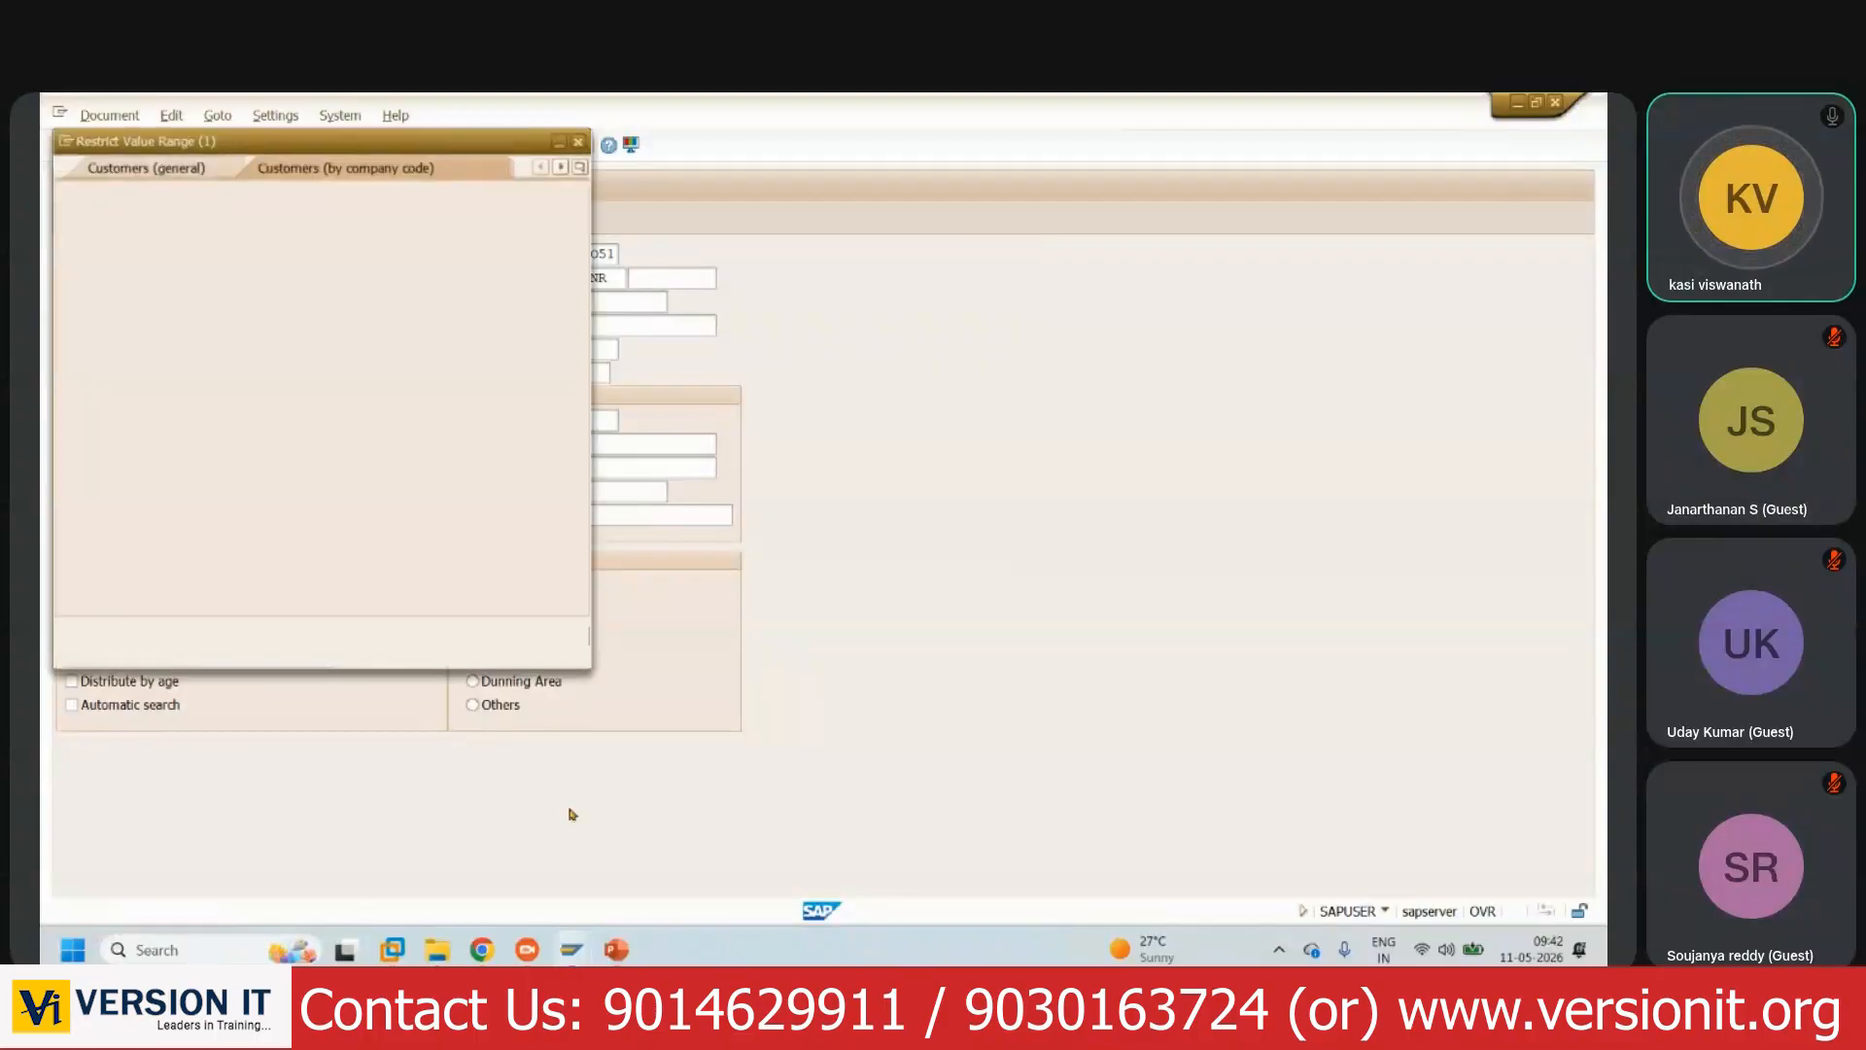
pyautogui.click(493, 633)
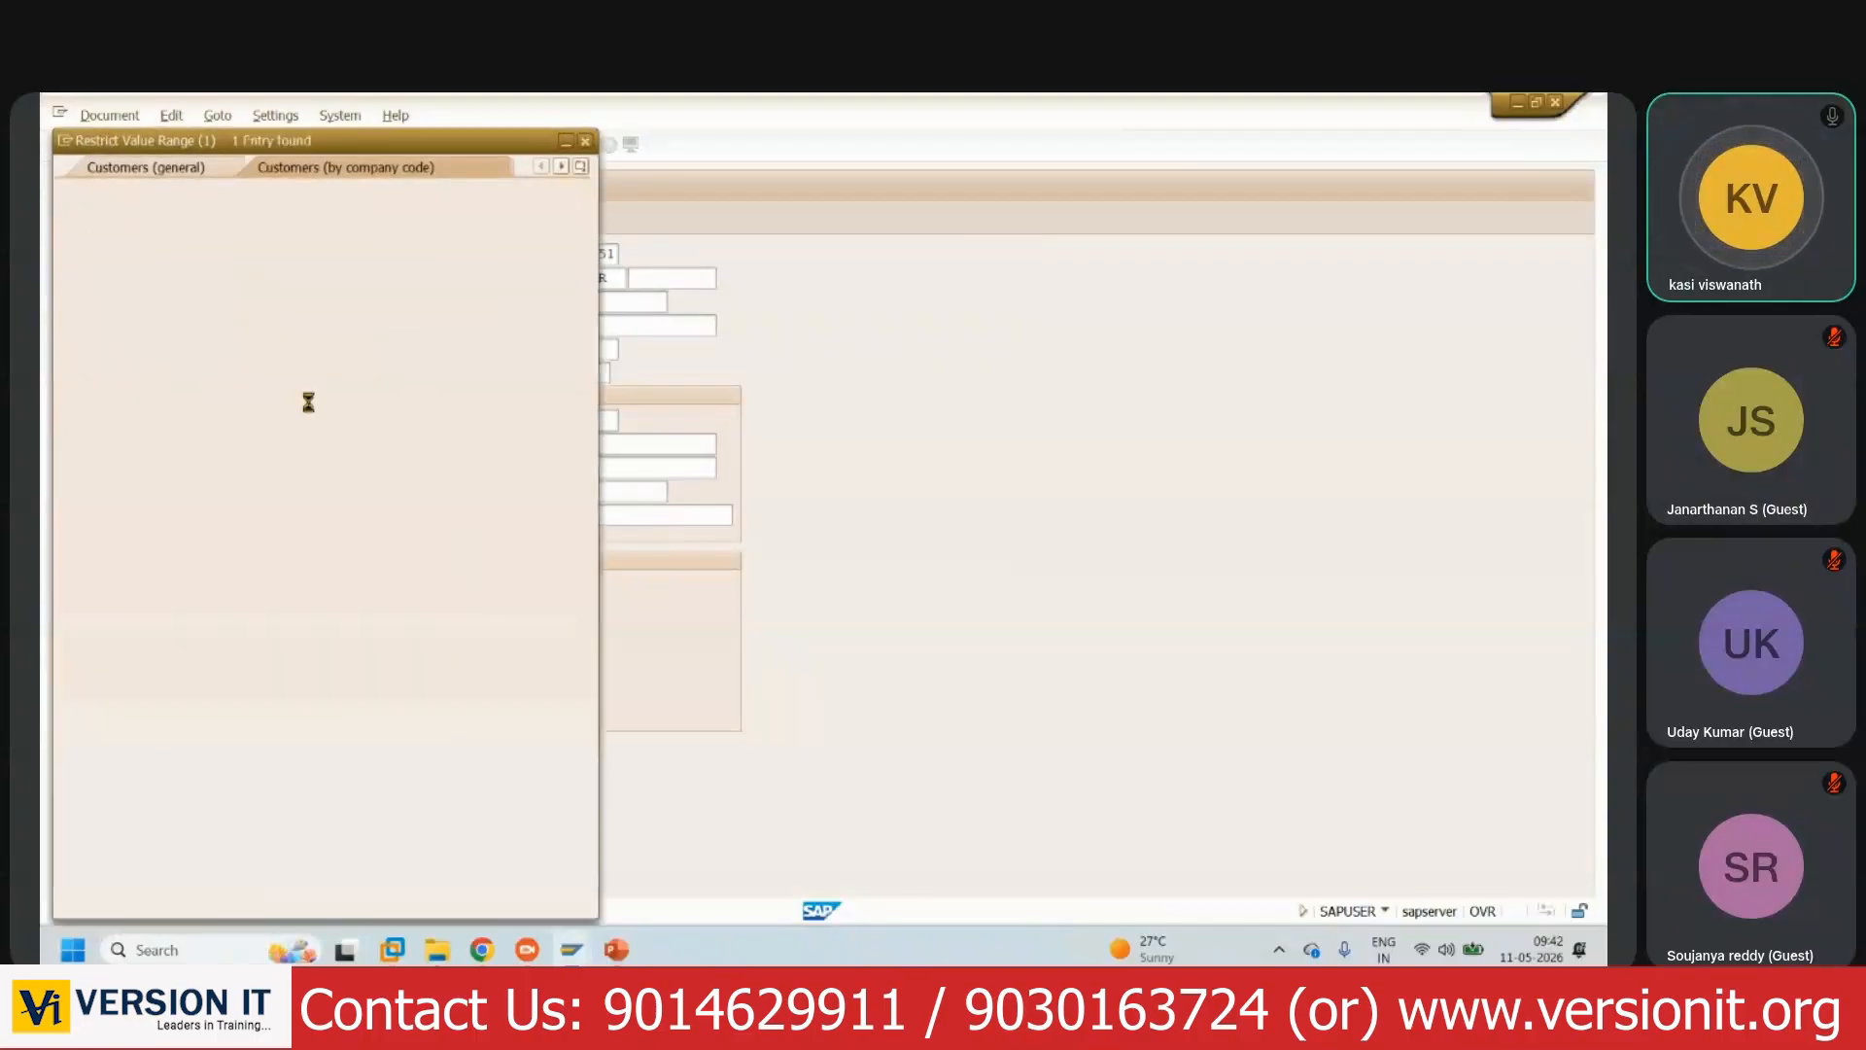
pyautogui.doubleClick(389, 215)
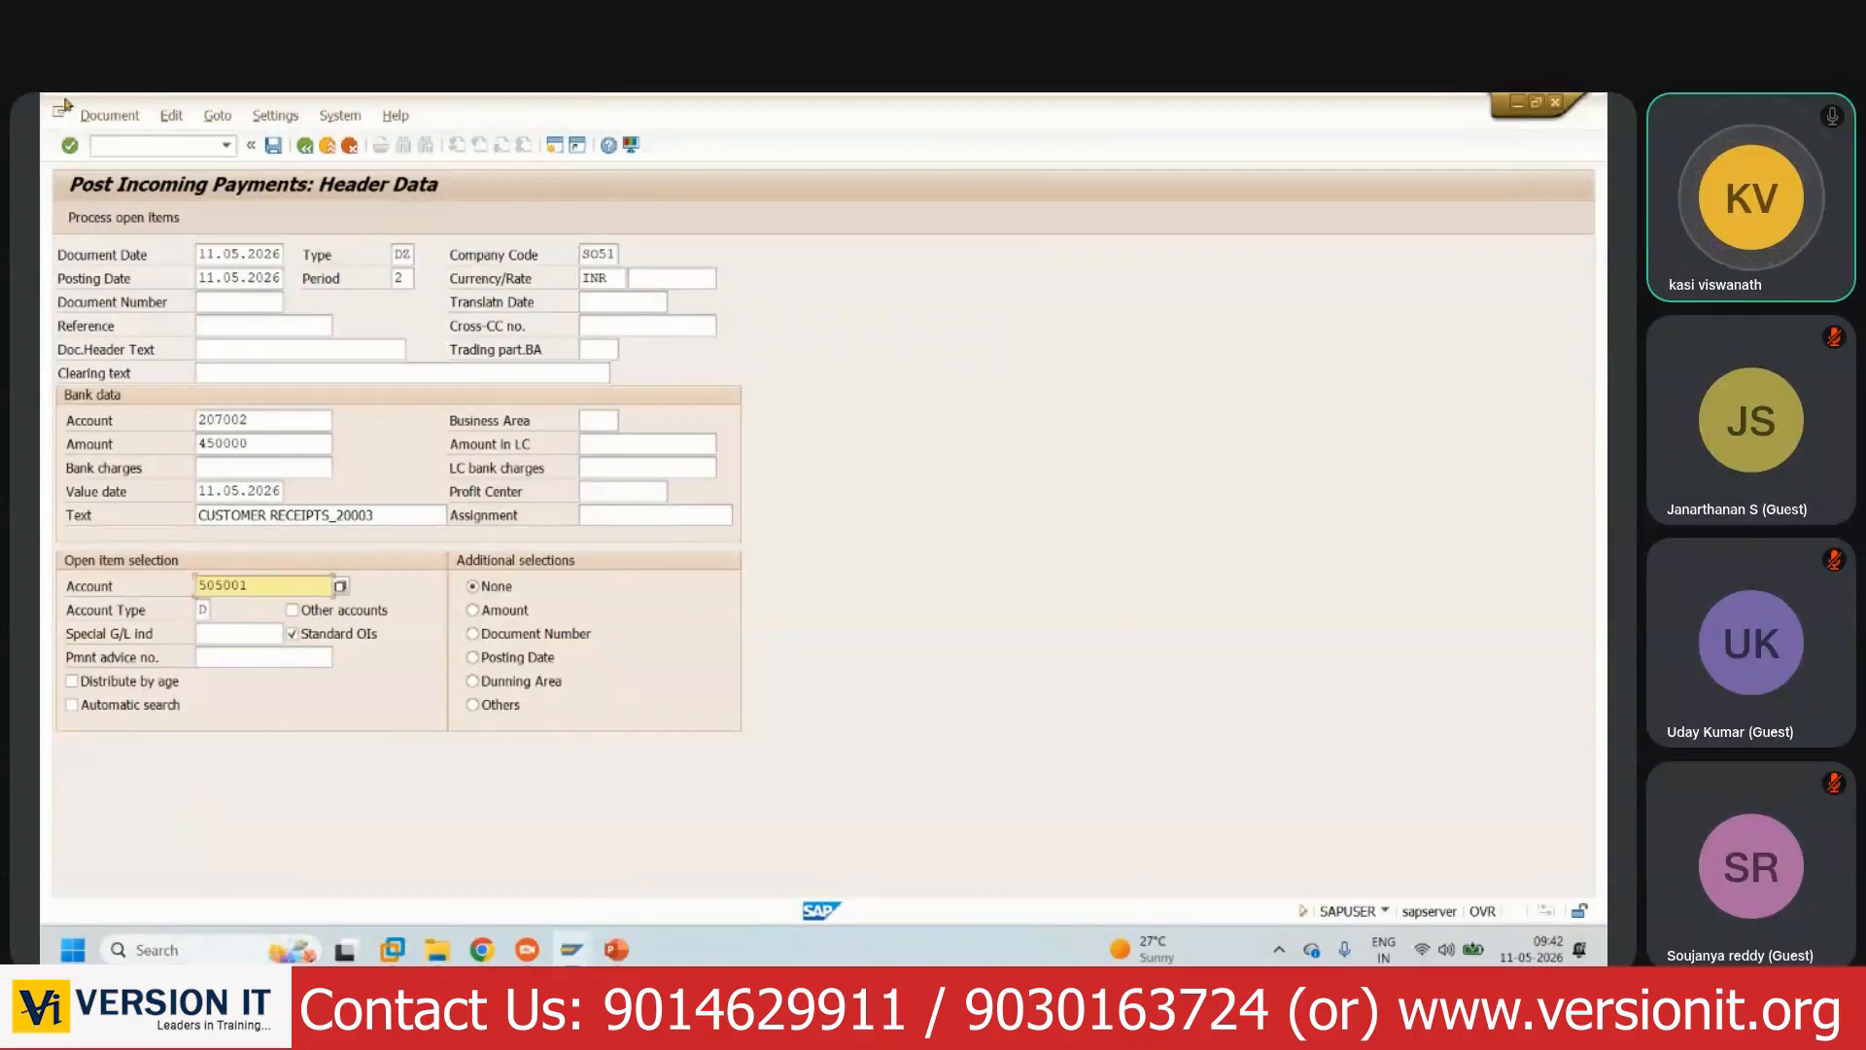
# - Process open items, deactivate item 40003 so only invoice 20003 clears, and show the overview
pyautogui.click(156, 220)
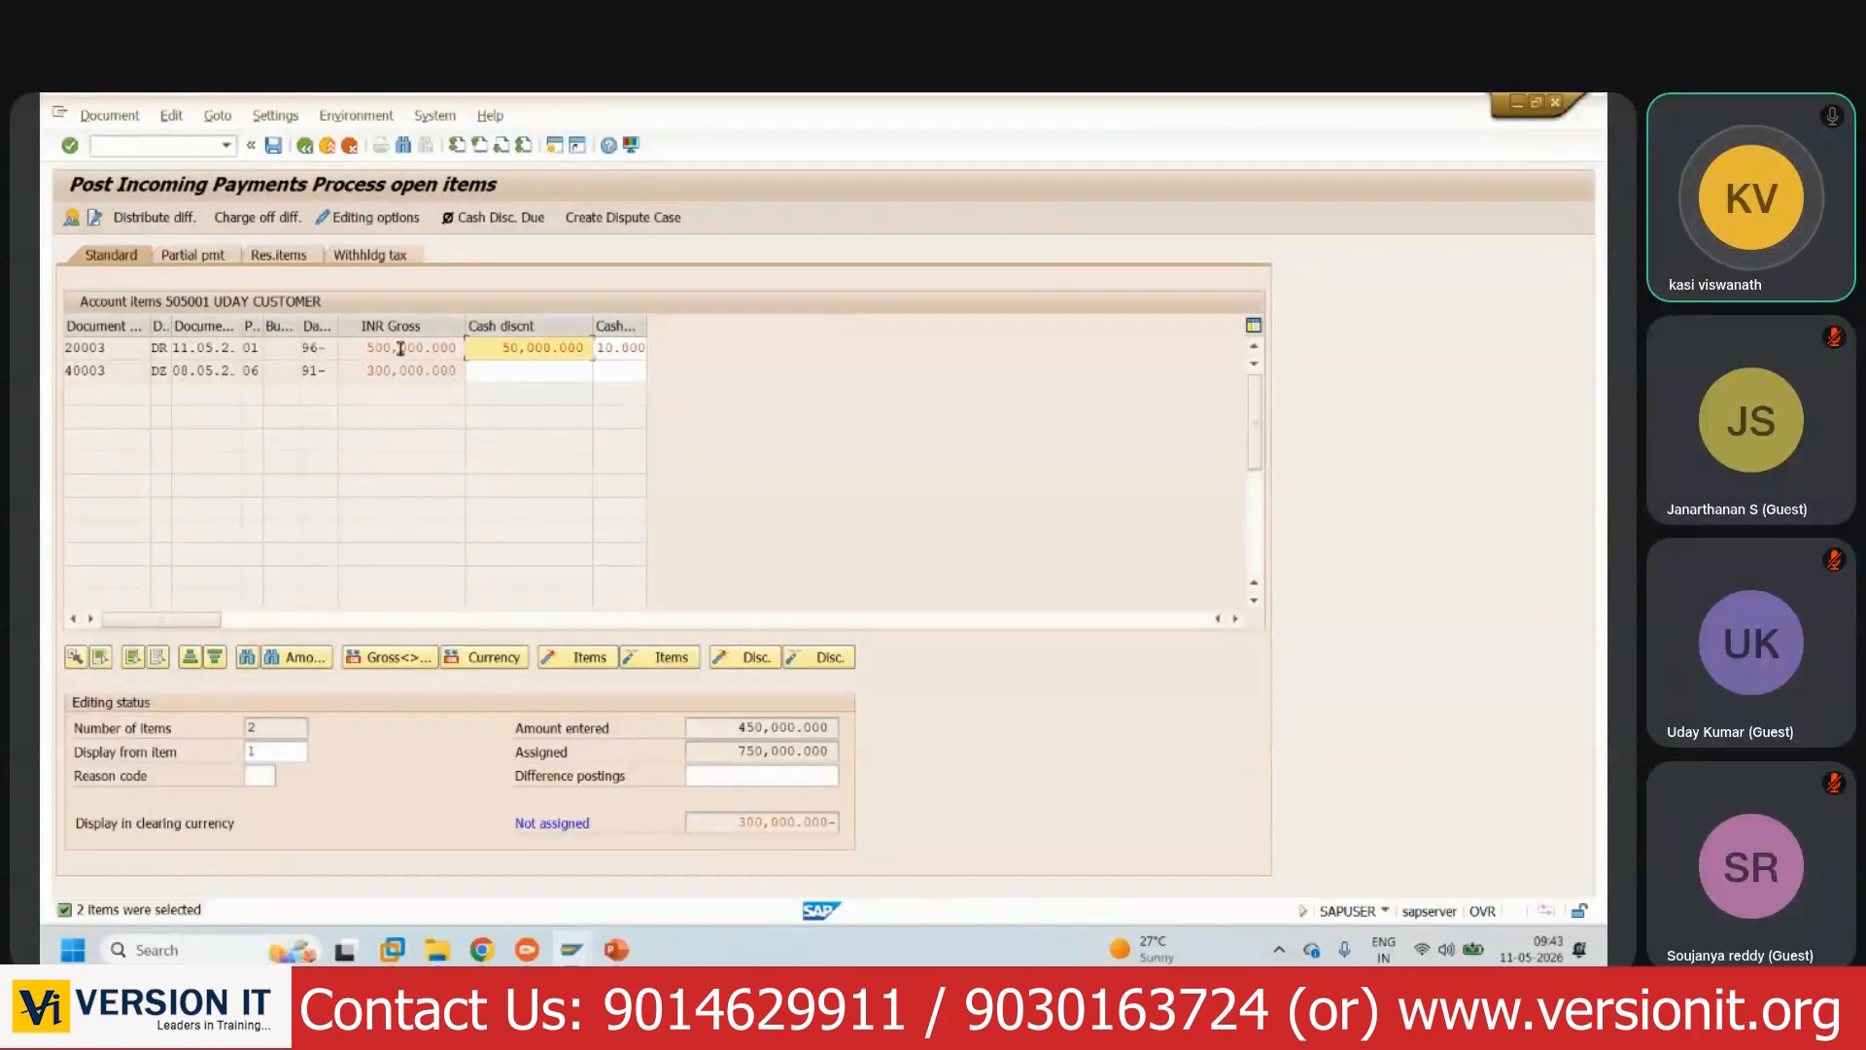
pyautogui.moveTo(498, 348); pyautogui.dragTo(586, 352)
pyautogui.moveTo(731, 729); pyautogui.dragTo(902, 730)
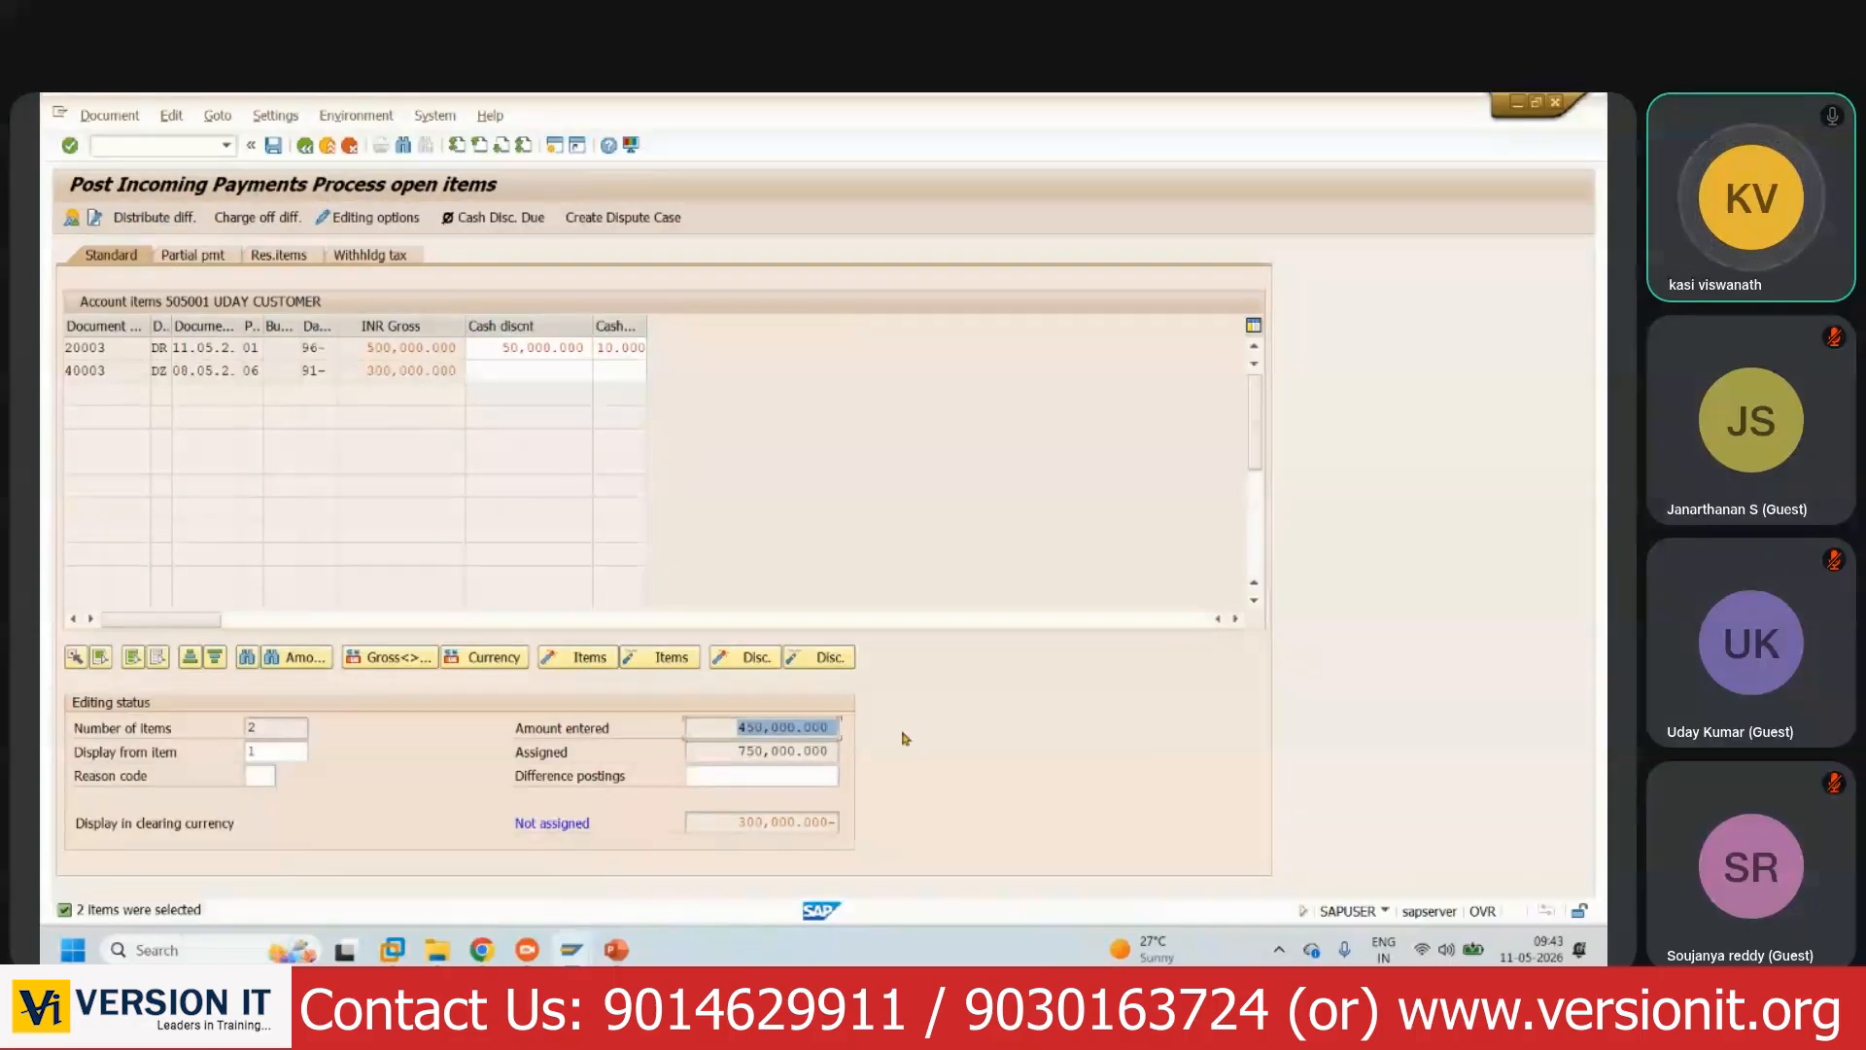
pyautogui.moveTo(717, 751); pyautogui.dragTo(924, 780)
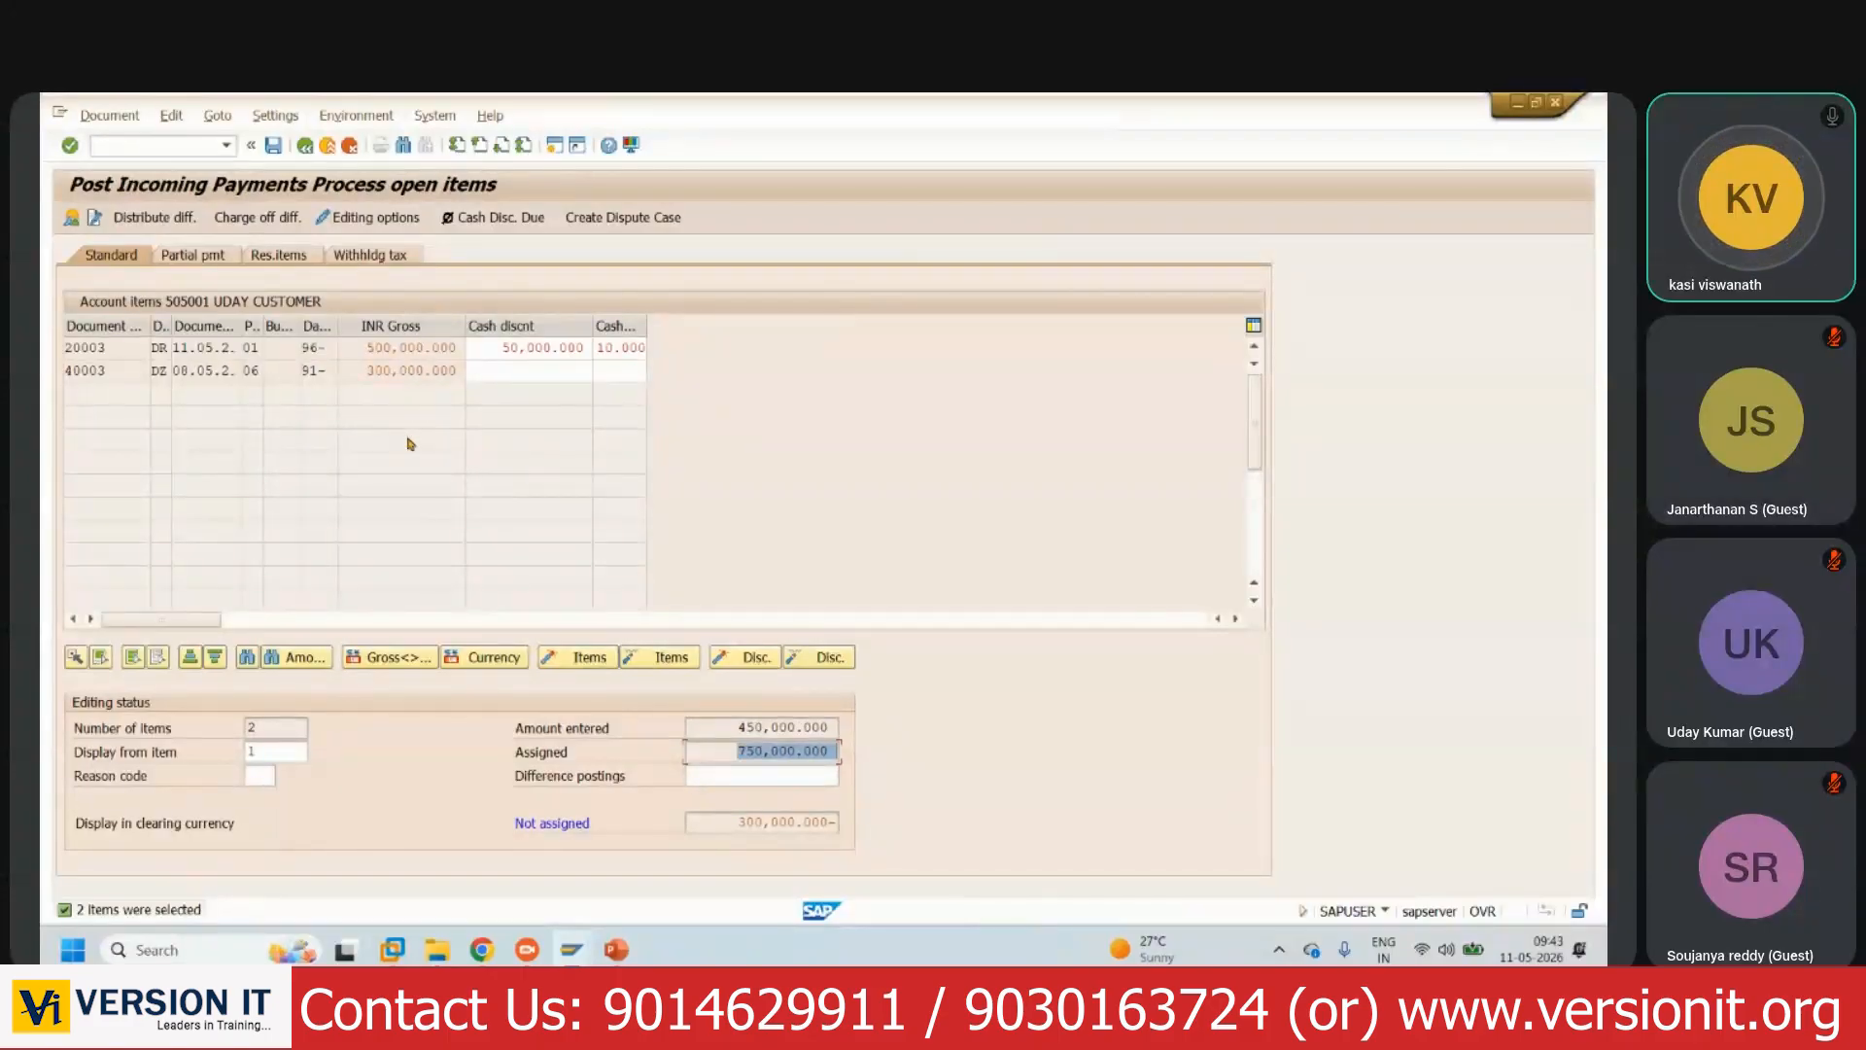
pyautogui.doubleClick(411, 371)
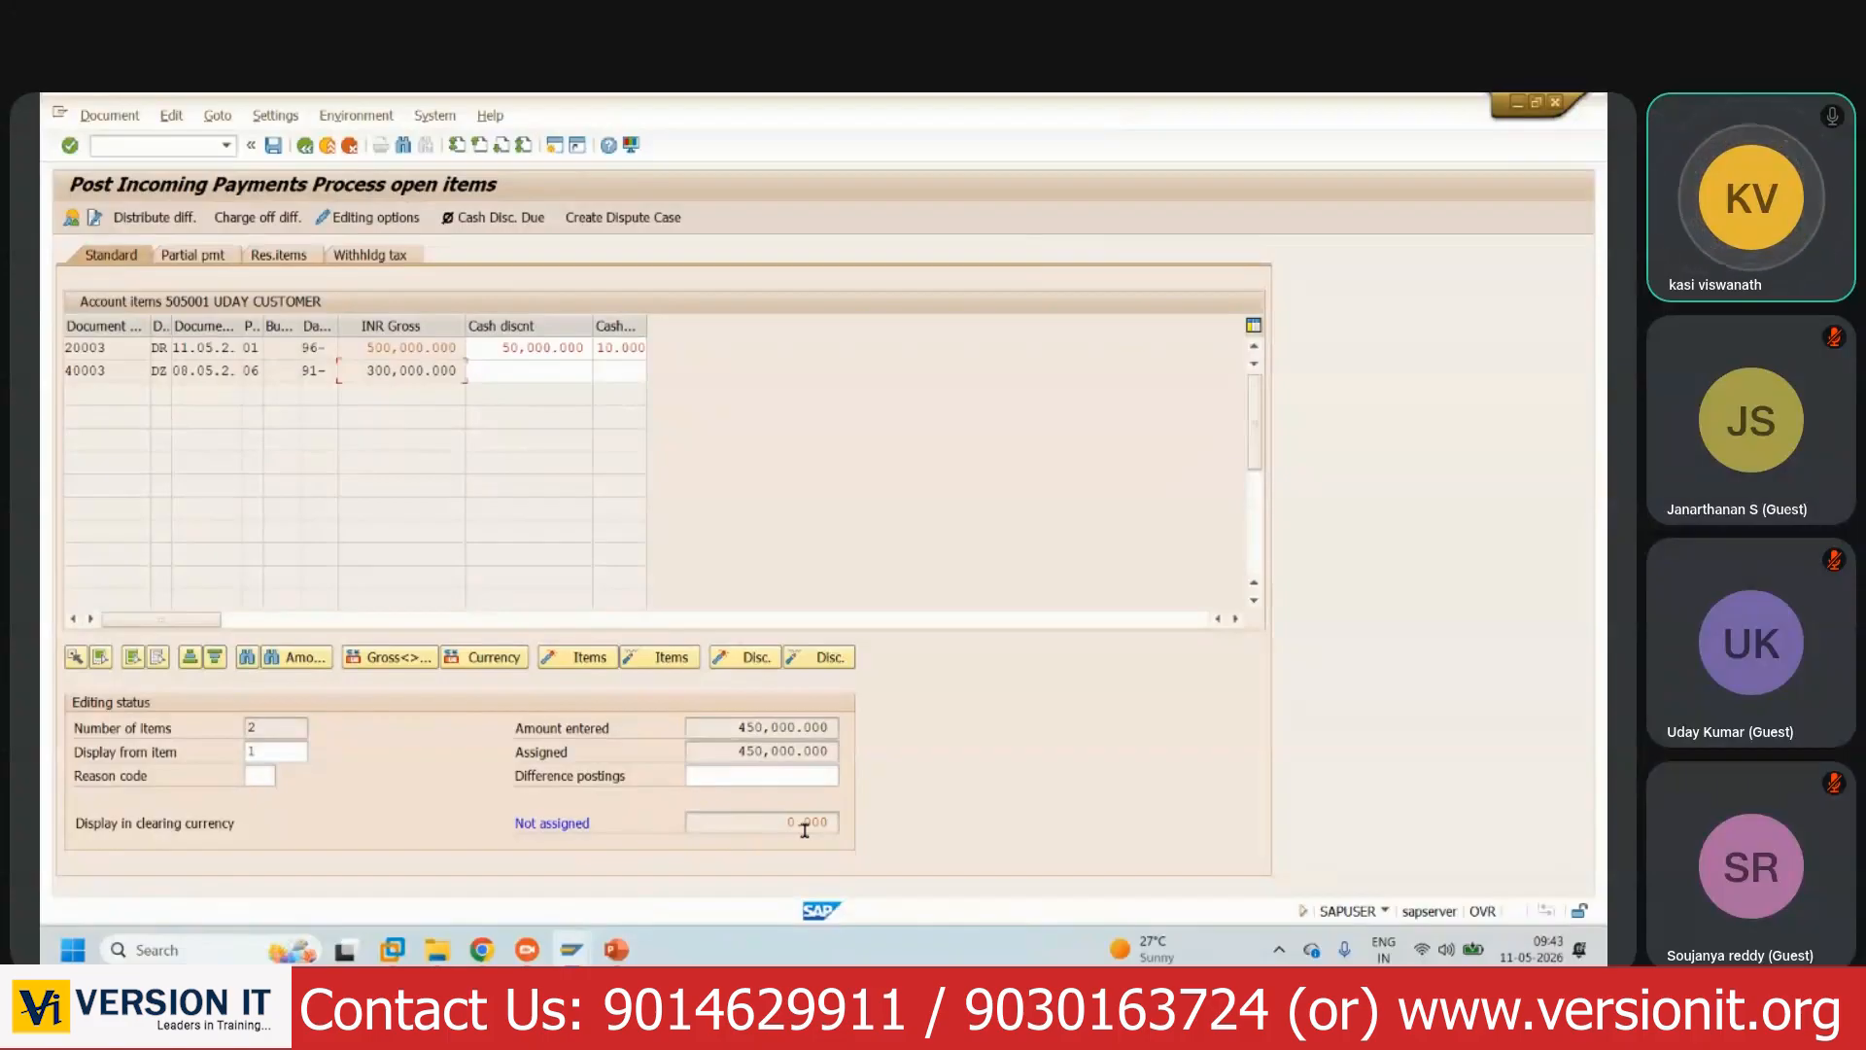
pyautogui.click(72, 220)
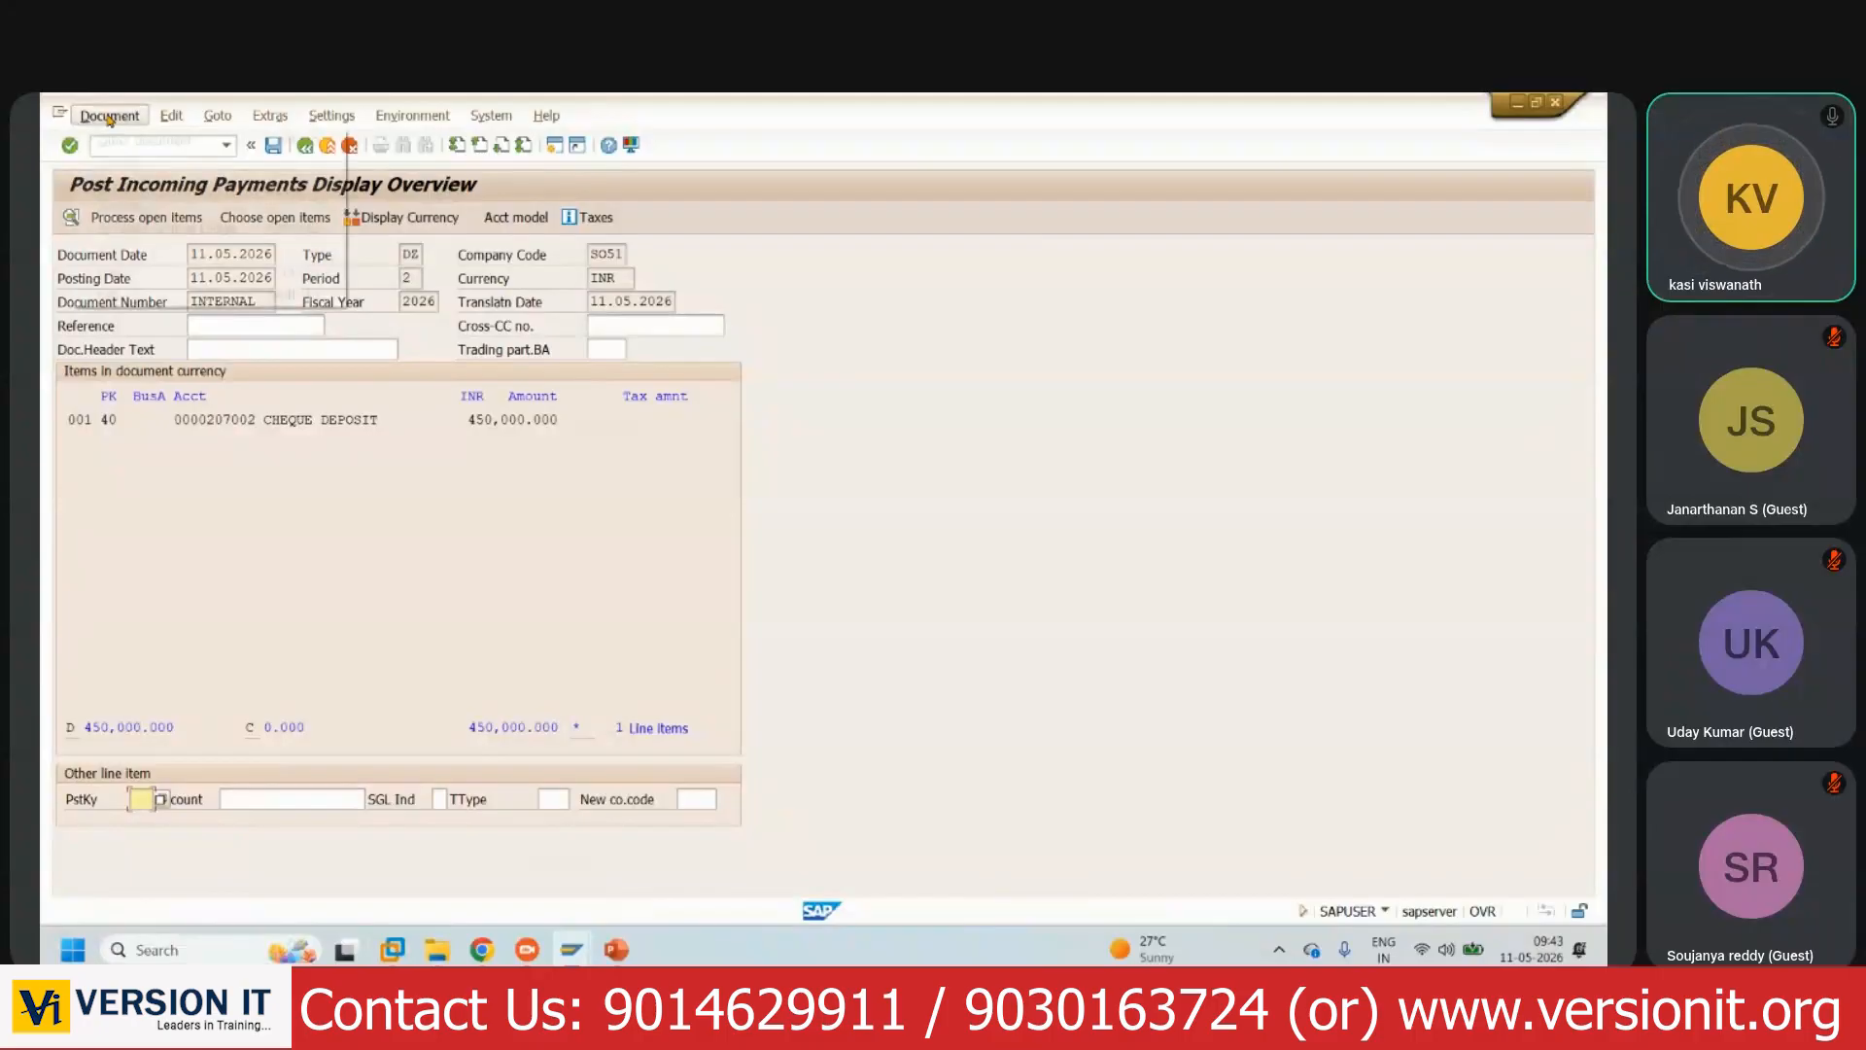
# - Simulate the payment so the 50,000.000 506018 Discount Allow line and 500,000.000 customer credit balance to 0.000
pyautogui.click(109, 119)
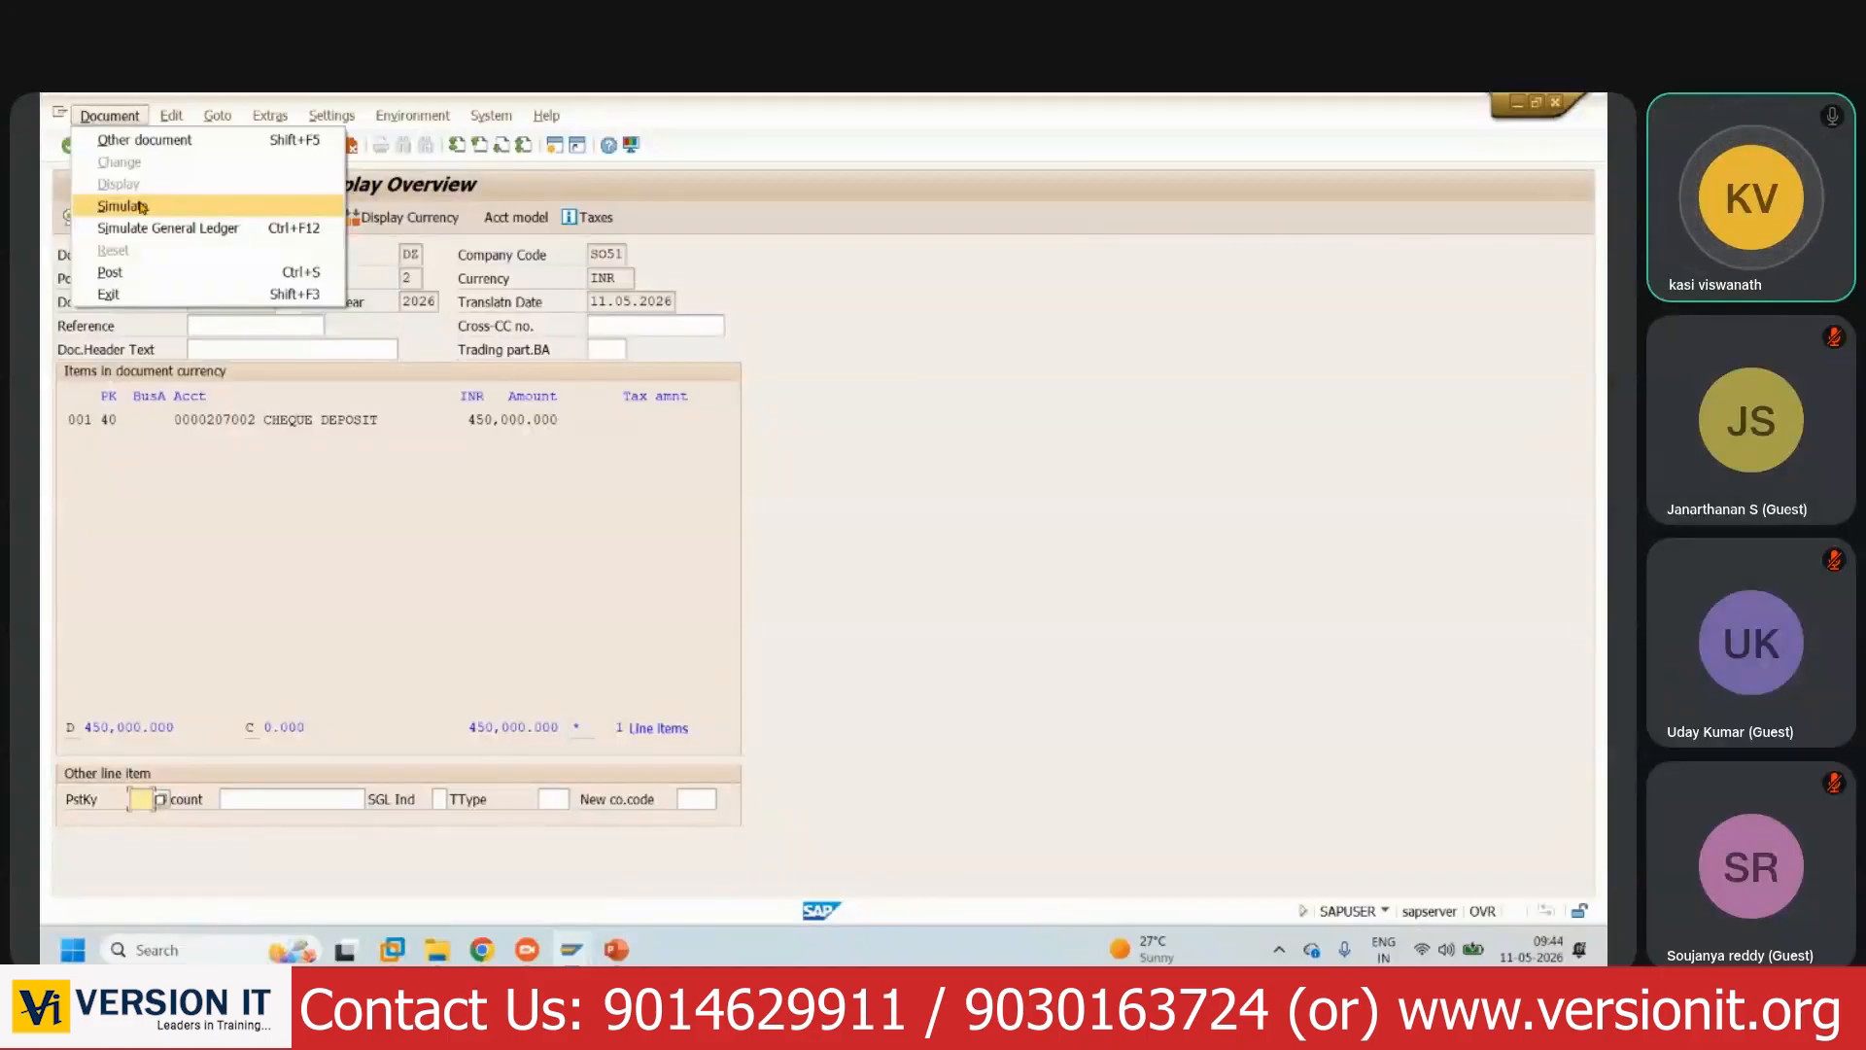
pyautogui.click(141, 207)
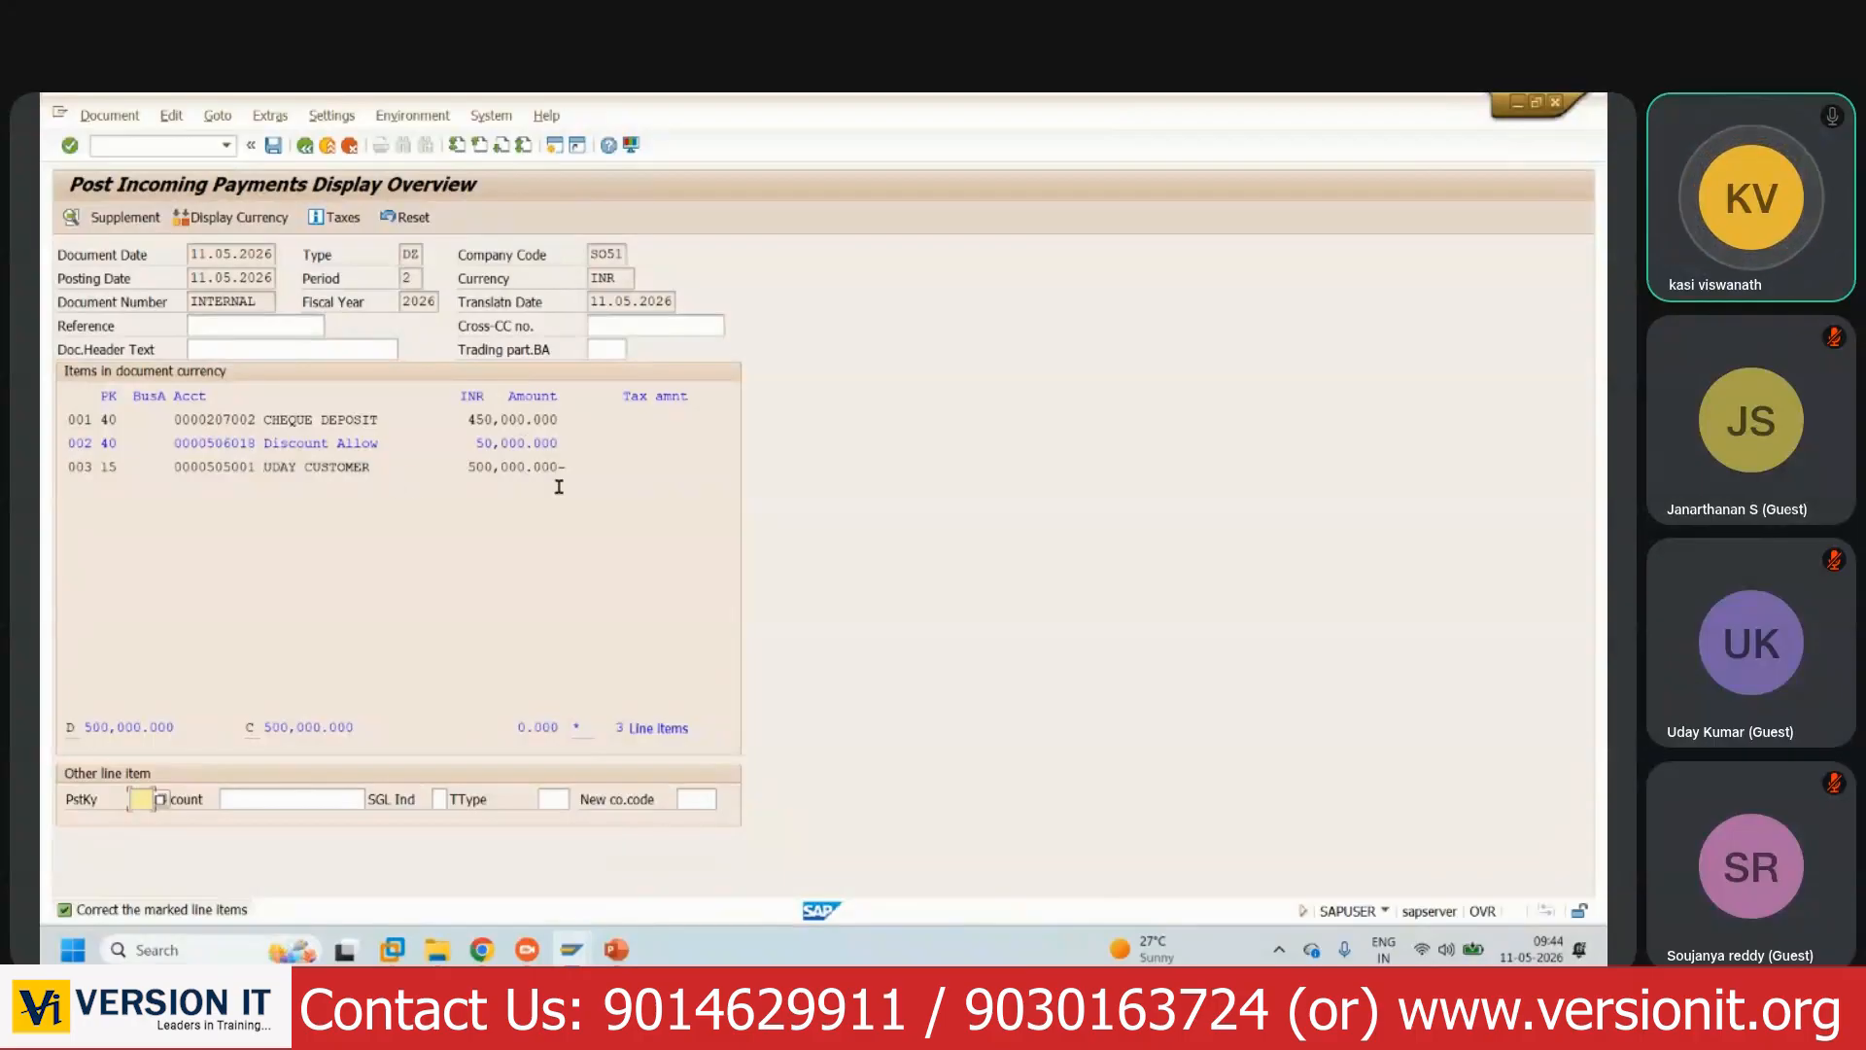
# - Enter the text DISCOUNT ALLOW on the 506018 Discount Allow line item
pyautogui.doubleClick(355, 446)
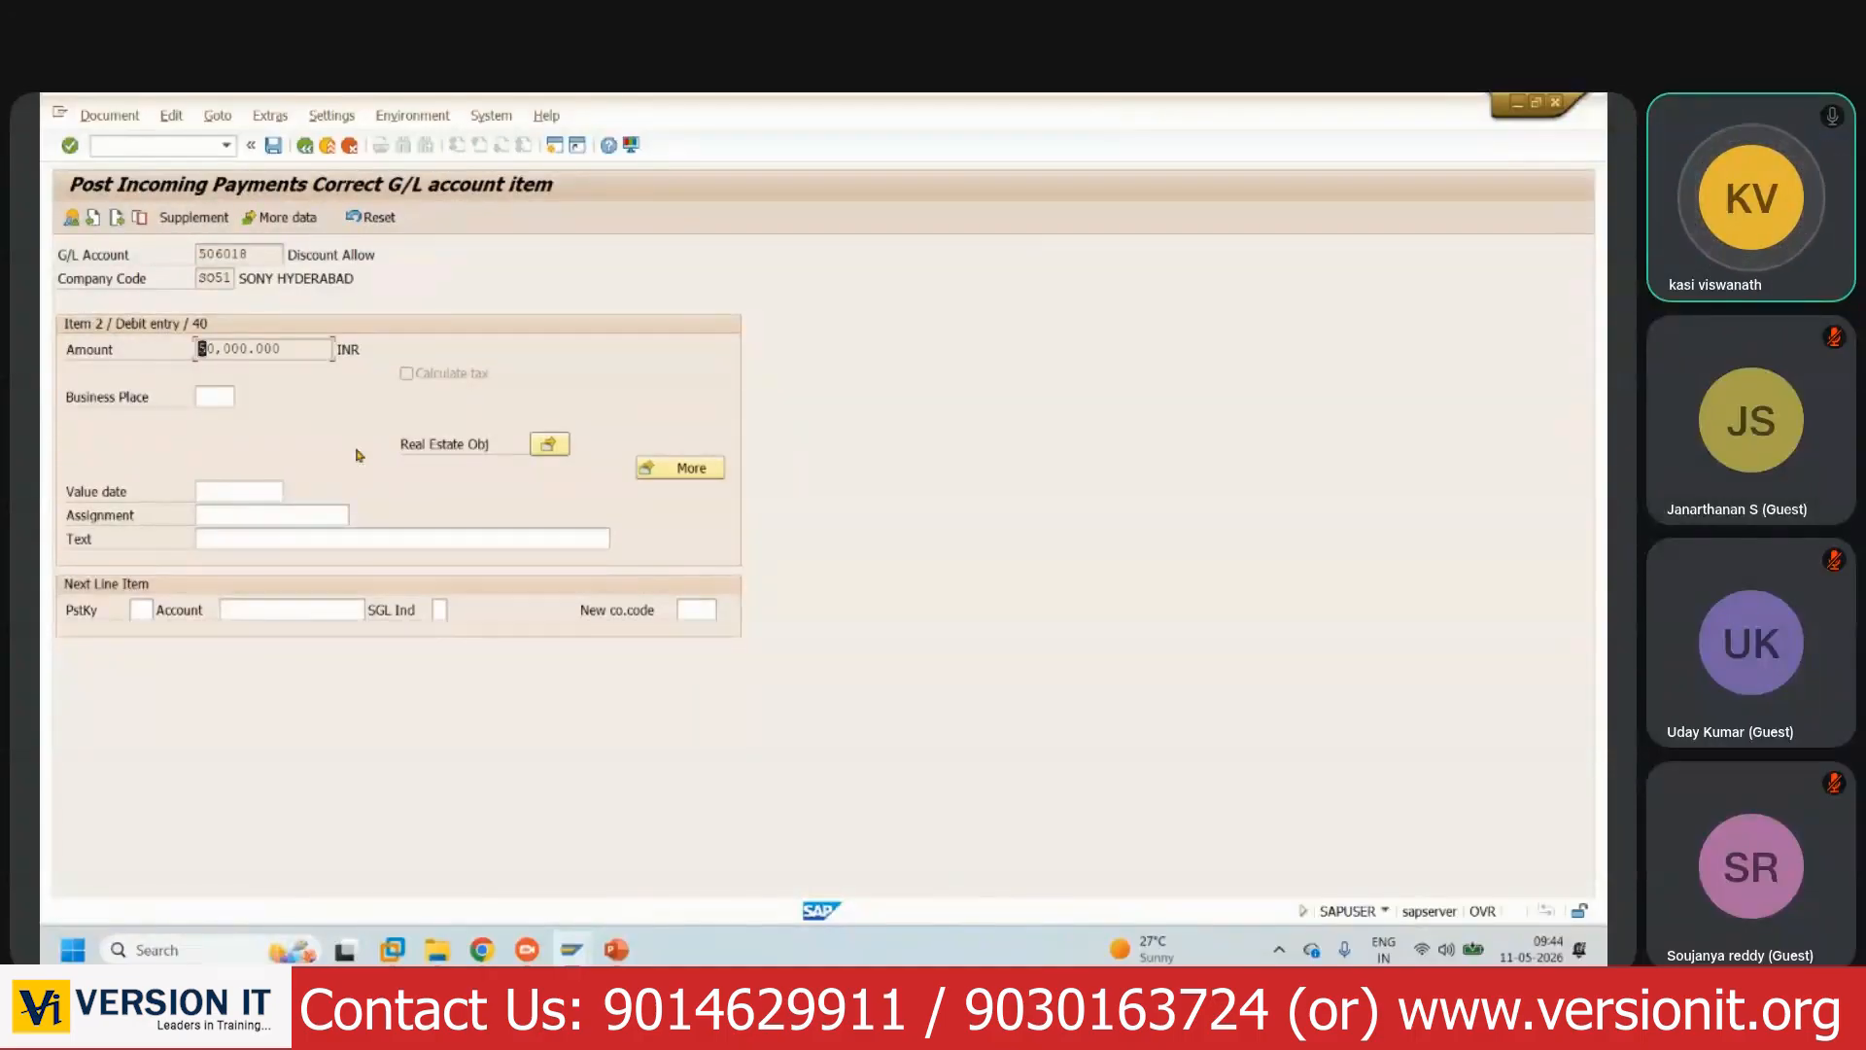
pyautogui.click(222, 539)
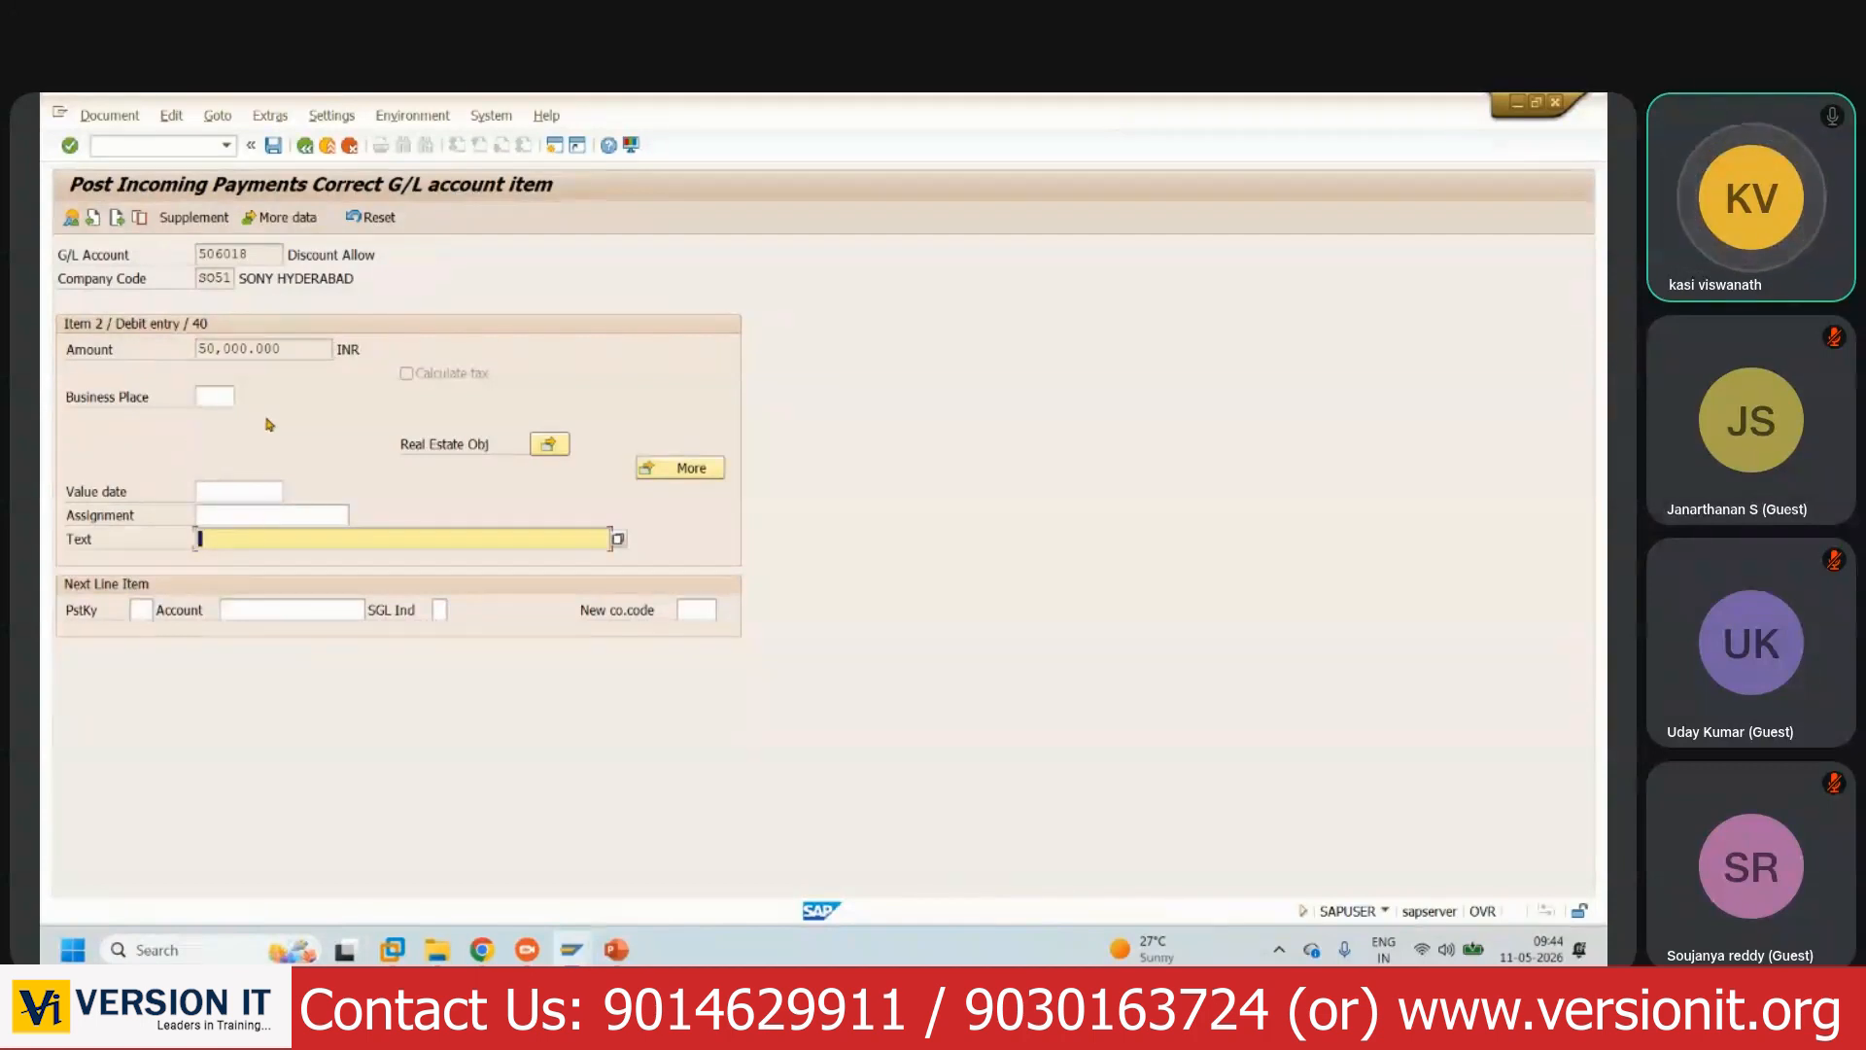
pyautogui.write('DISCOUNT ALLOW')
# - Attempt to post the payment, then cancel the Coding Block dialog requiring a CO object
pyautogui.click(273, 147)
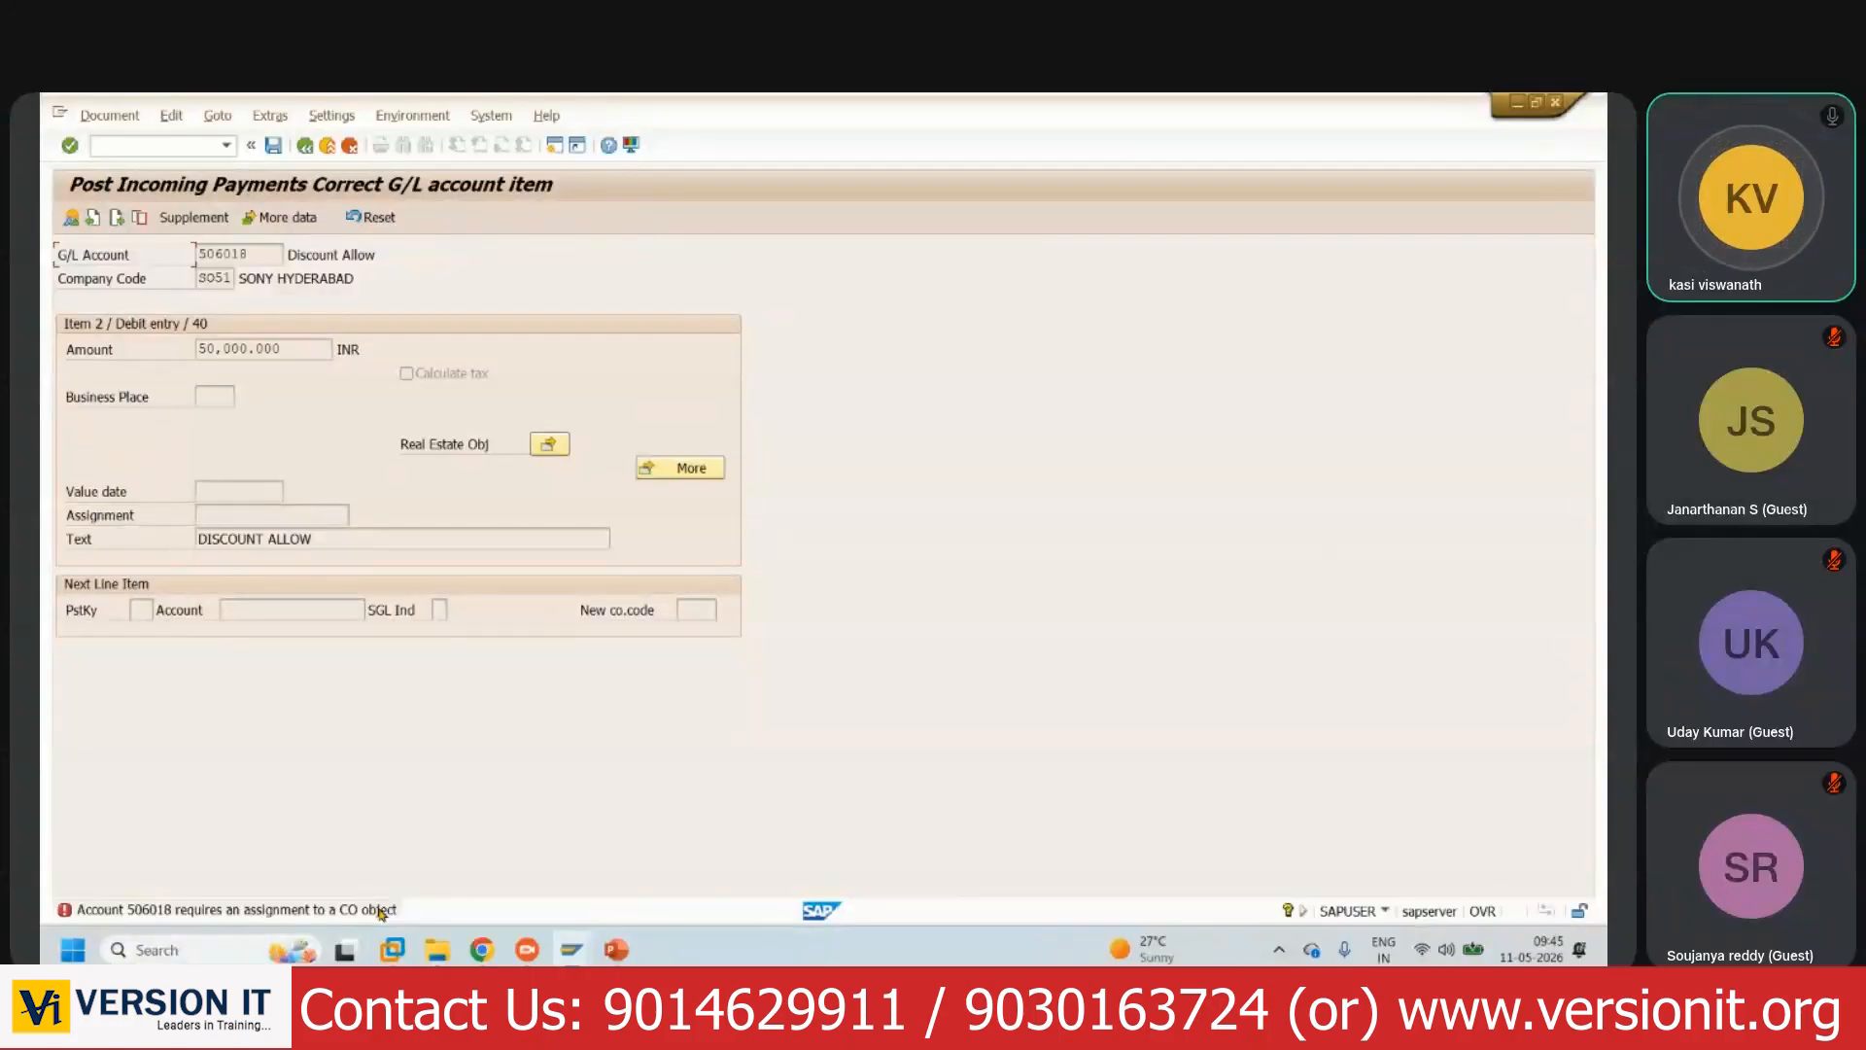
pyautogui.click(673, 472)
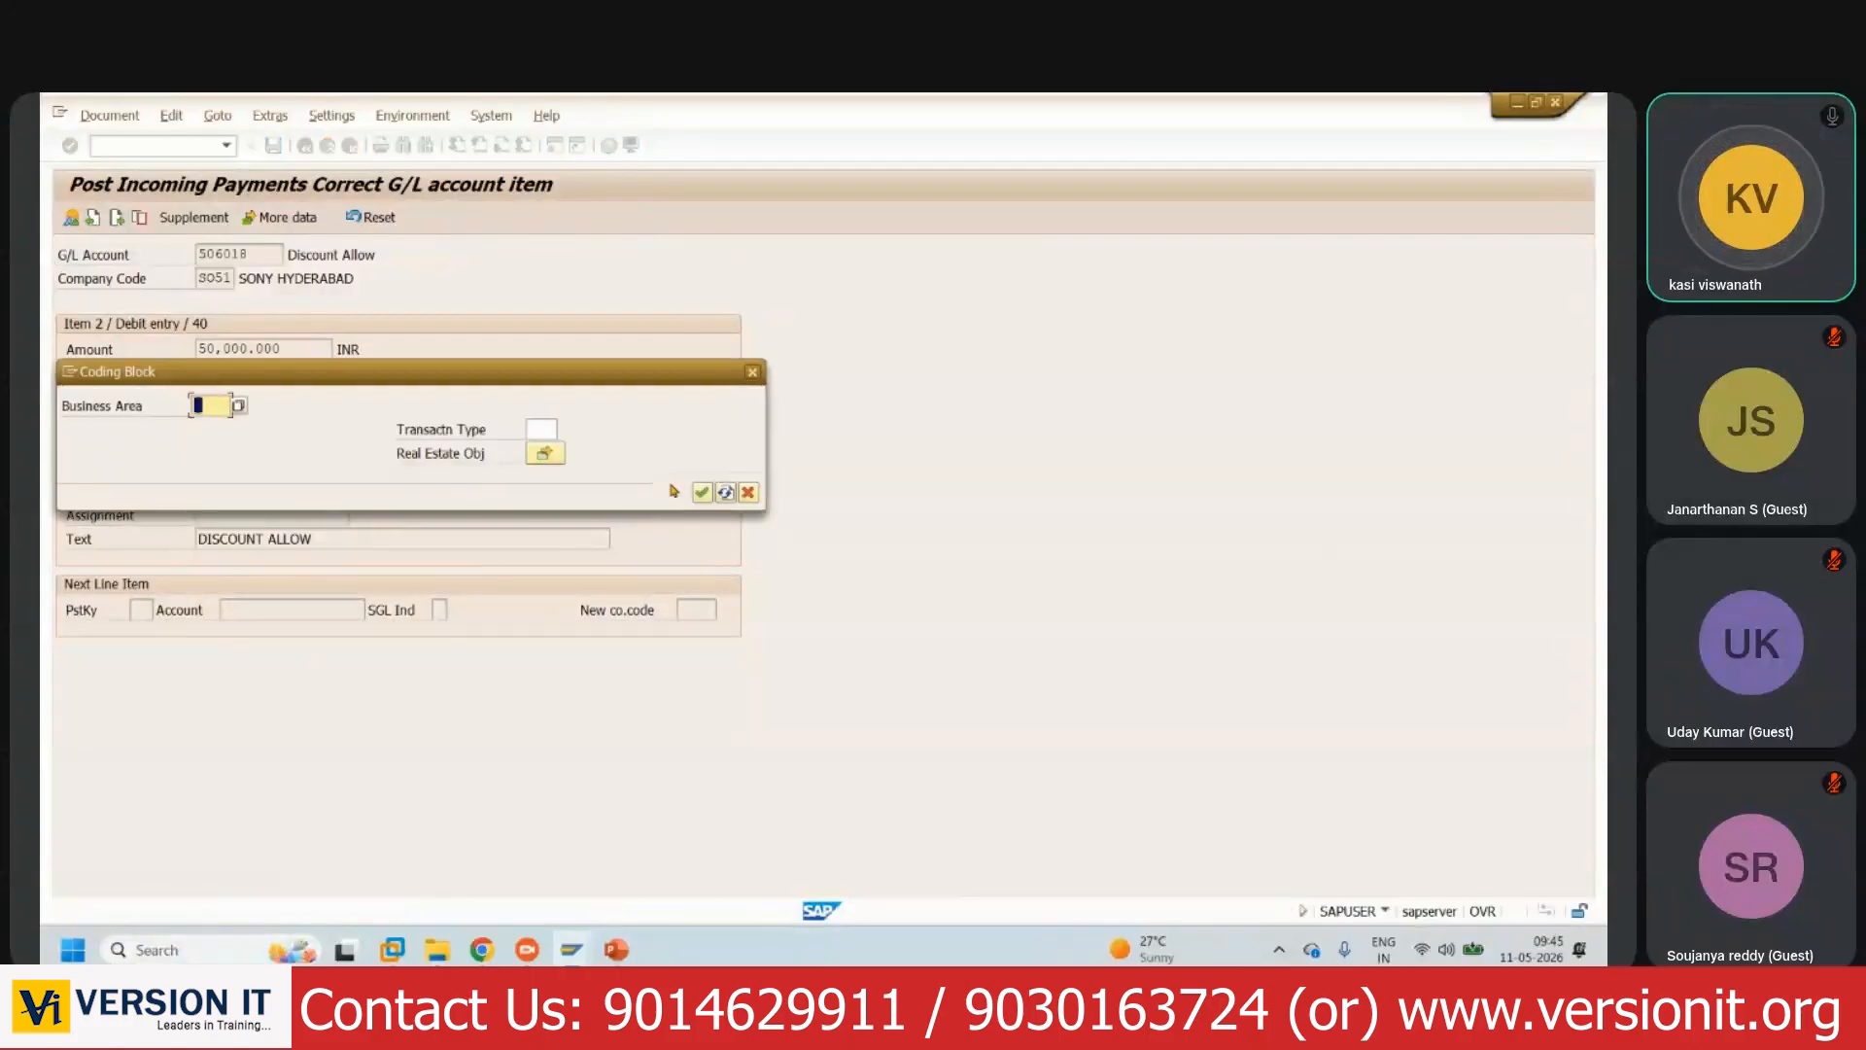
pyautogui.click(748, 493)
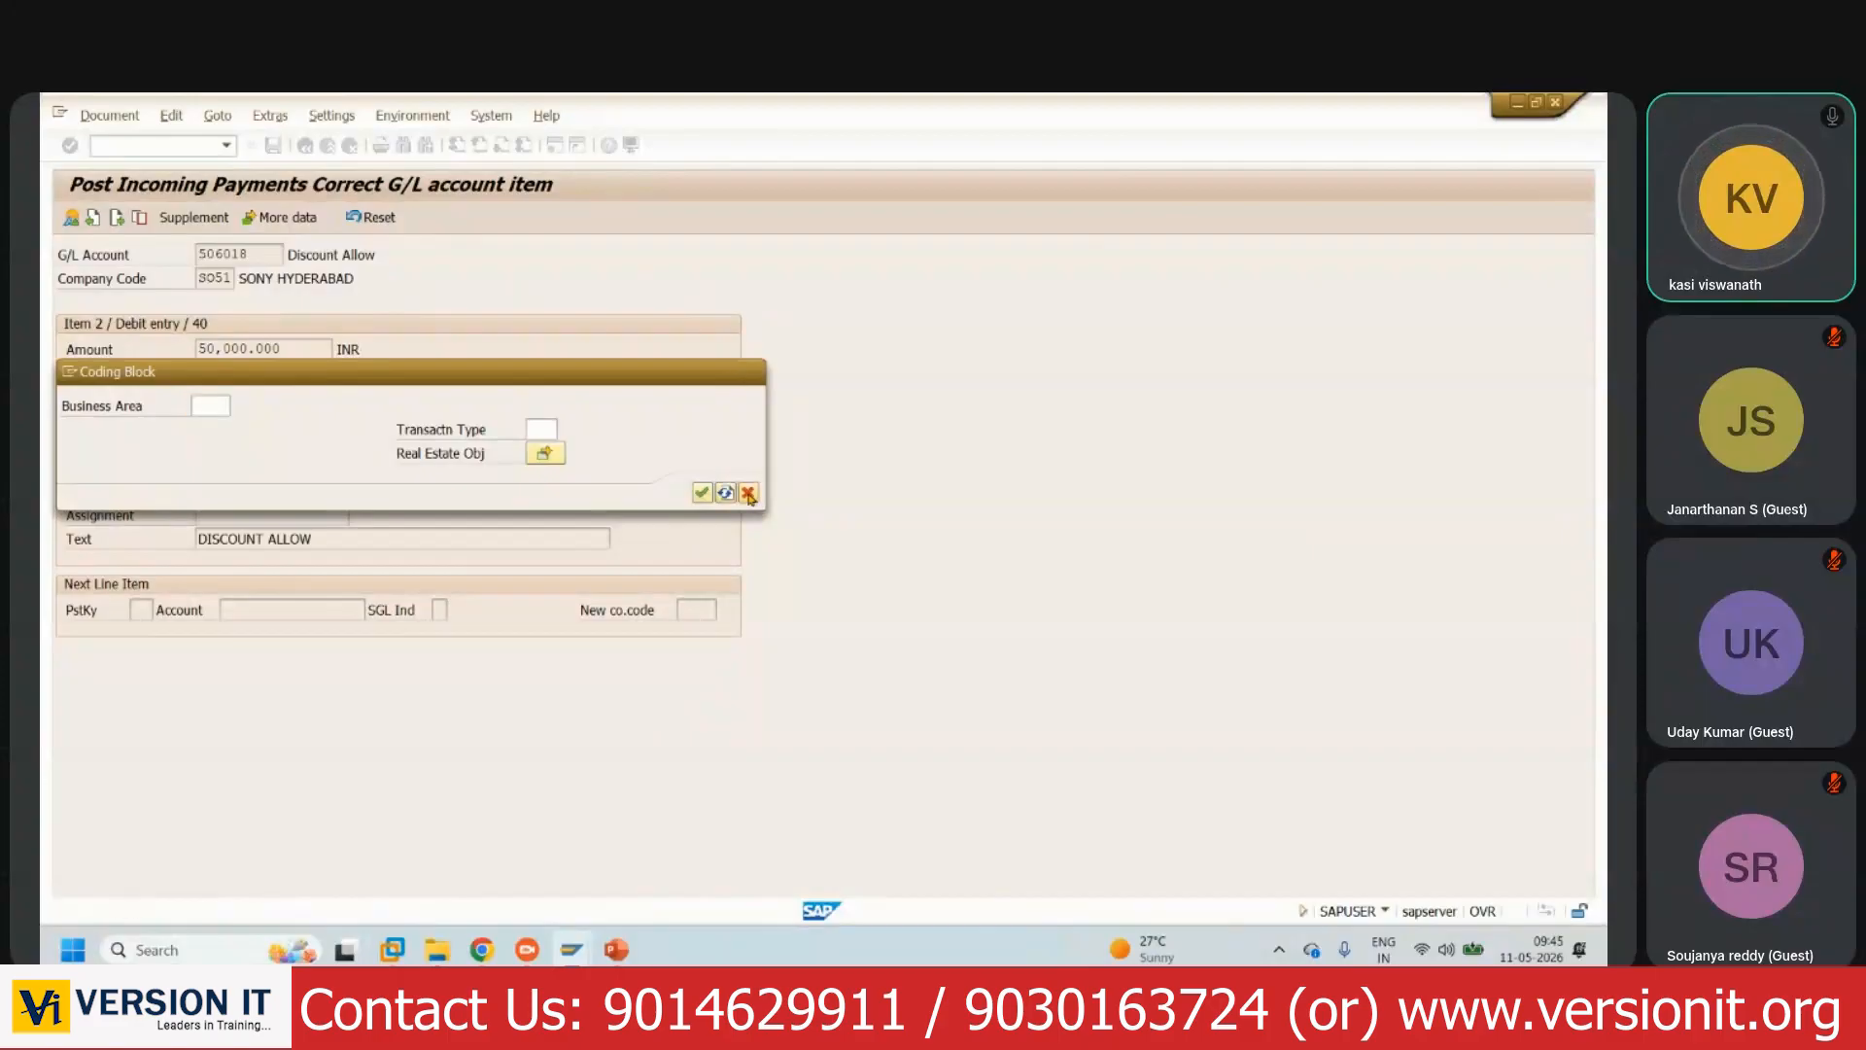